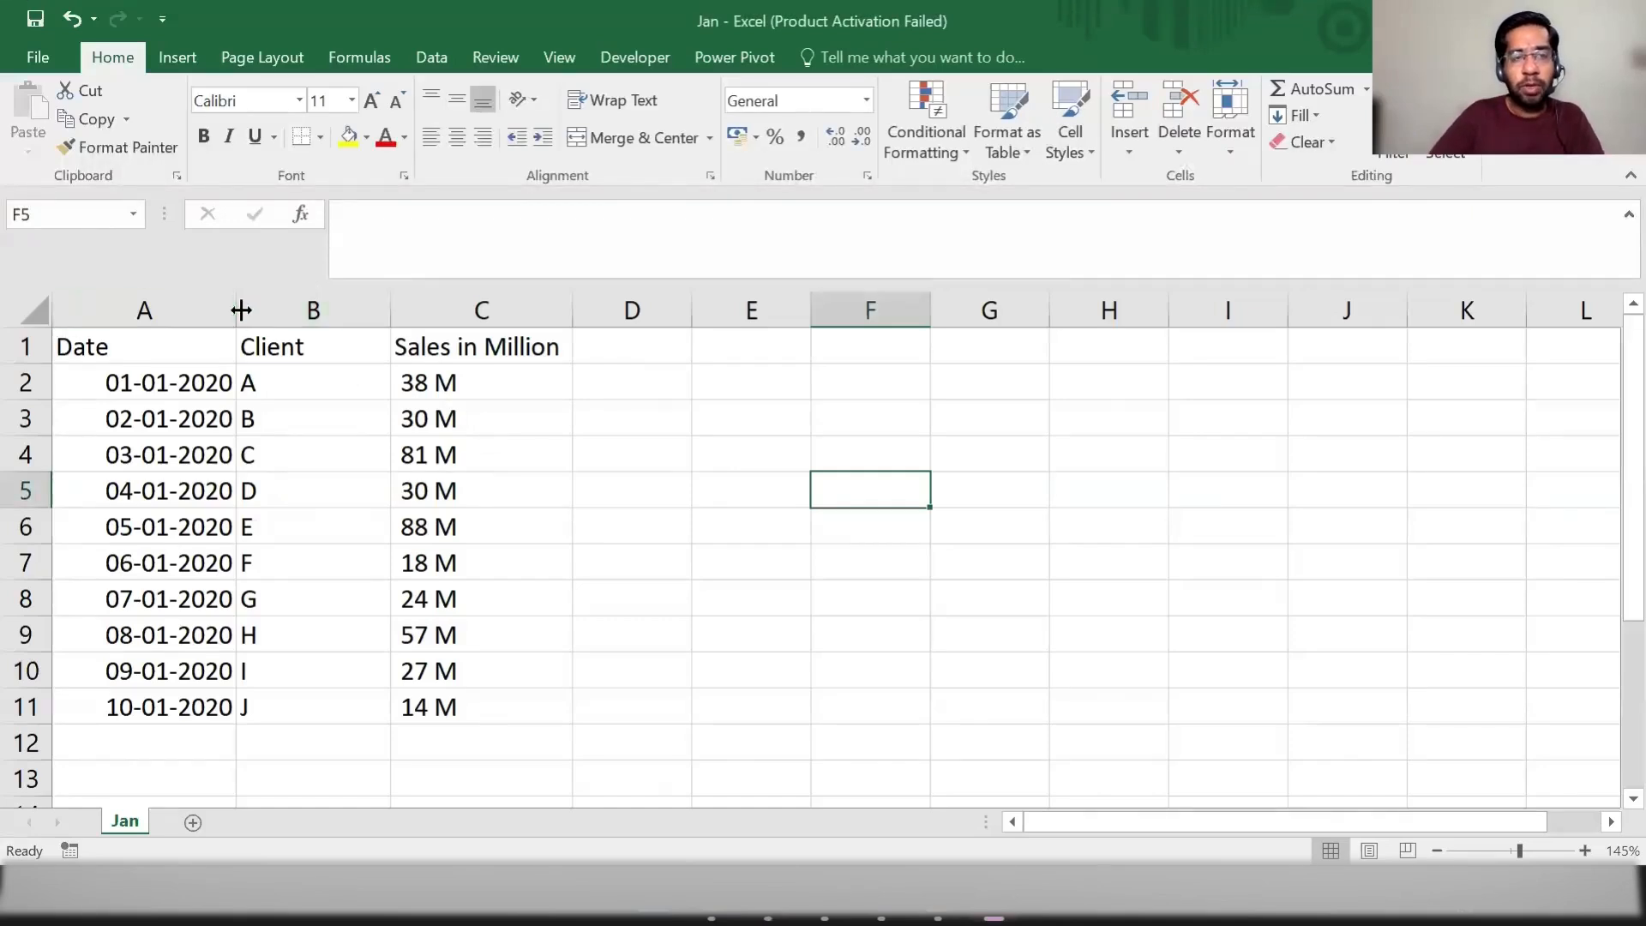
Step: Widen column A and review the Date, Client and Sales in Million columns of the Jan sheet
{"action": "left_click_drag", "start_coordinate": [237, 312], "coordinate": [299, 307]}
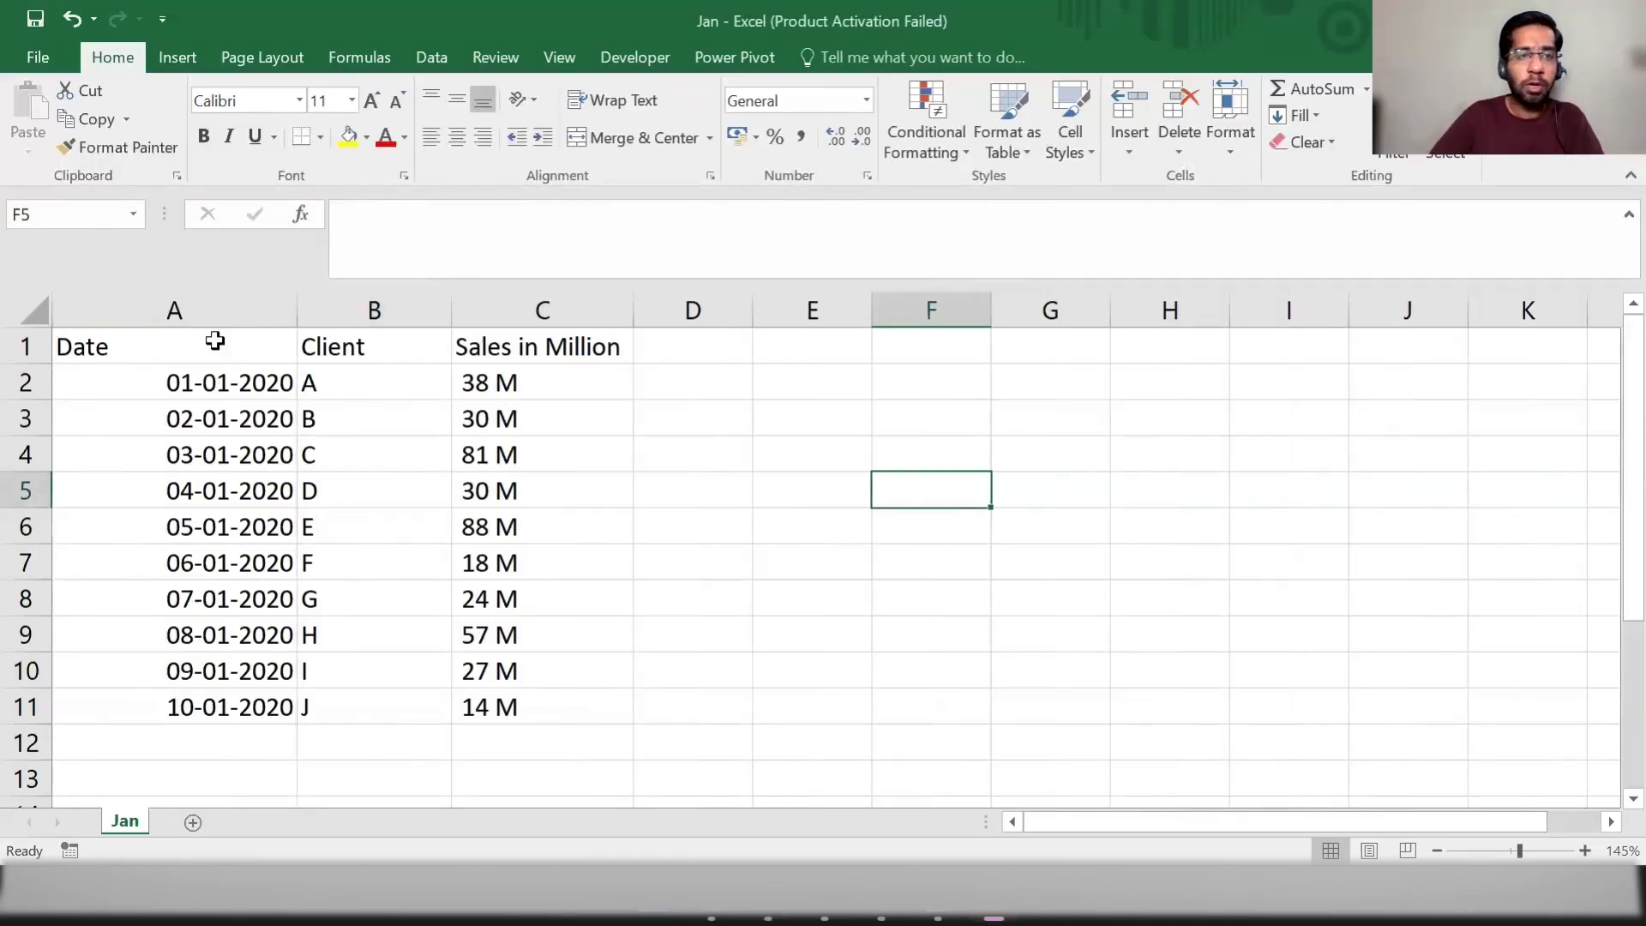
{"action": "left_click", "coordinate": [236, 342]}
{"action": "left_click", "coordinate": [387, 341]}
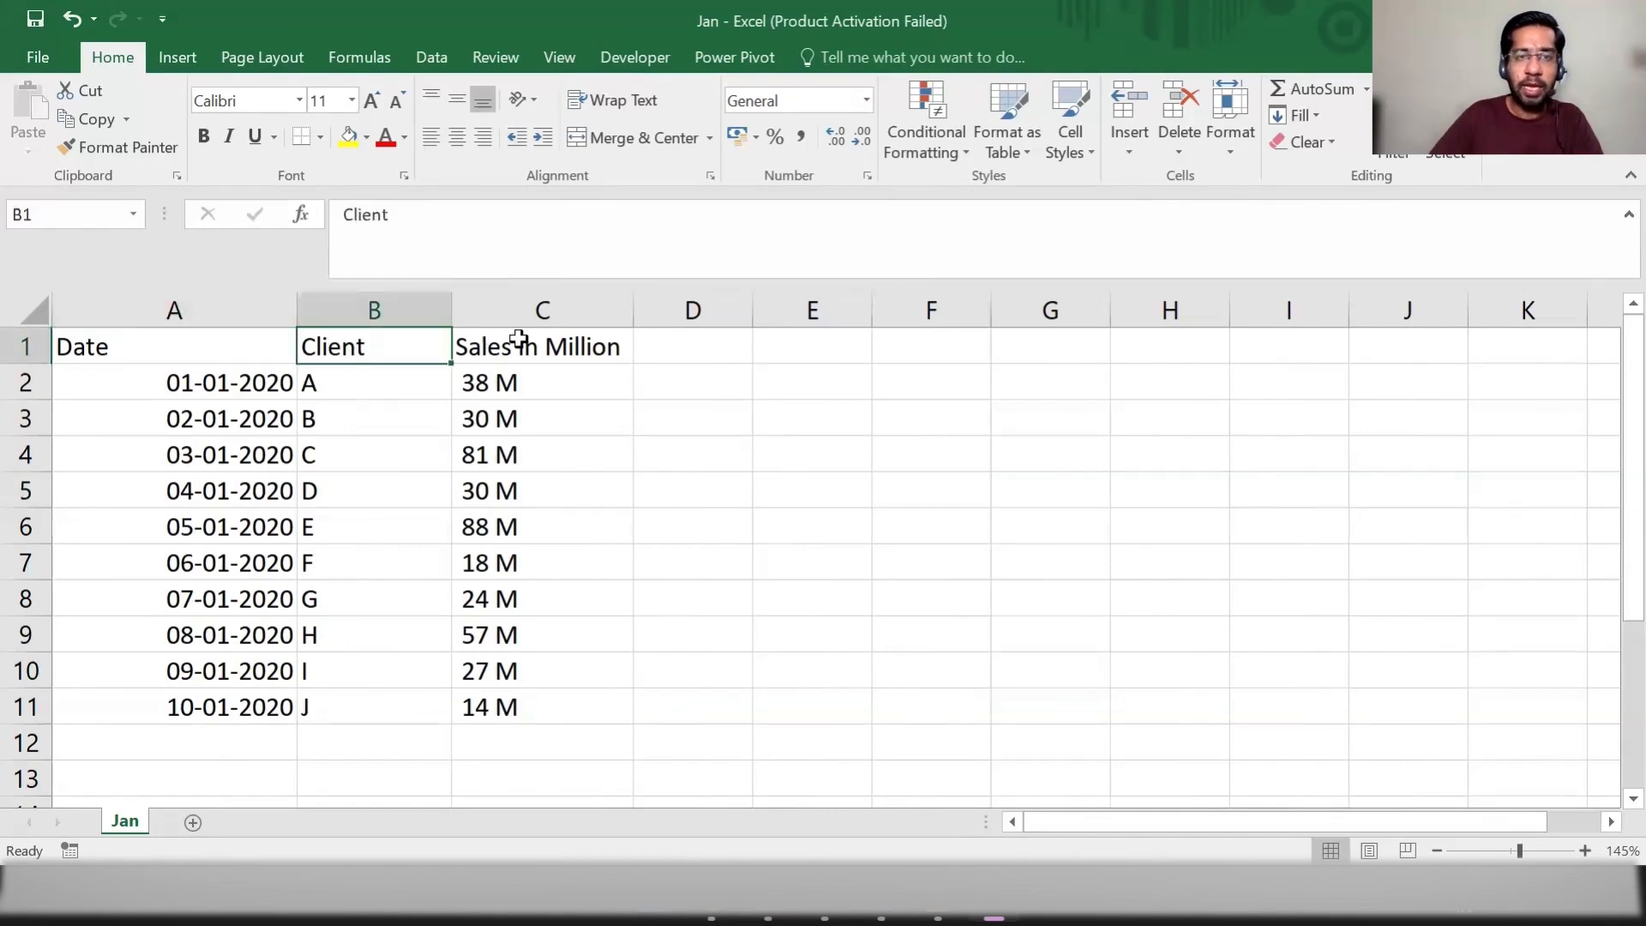
{"action": "left_click", "coordinate": [519, 334]}
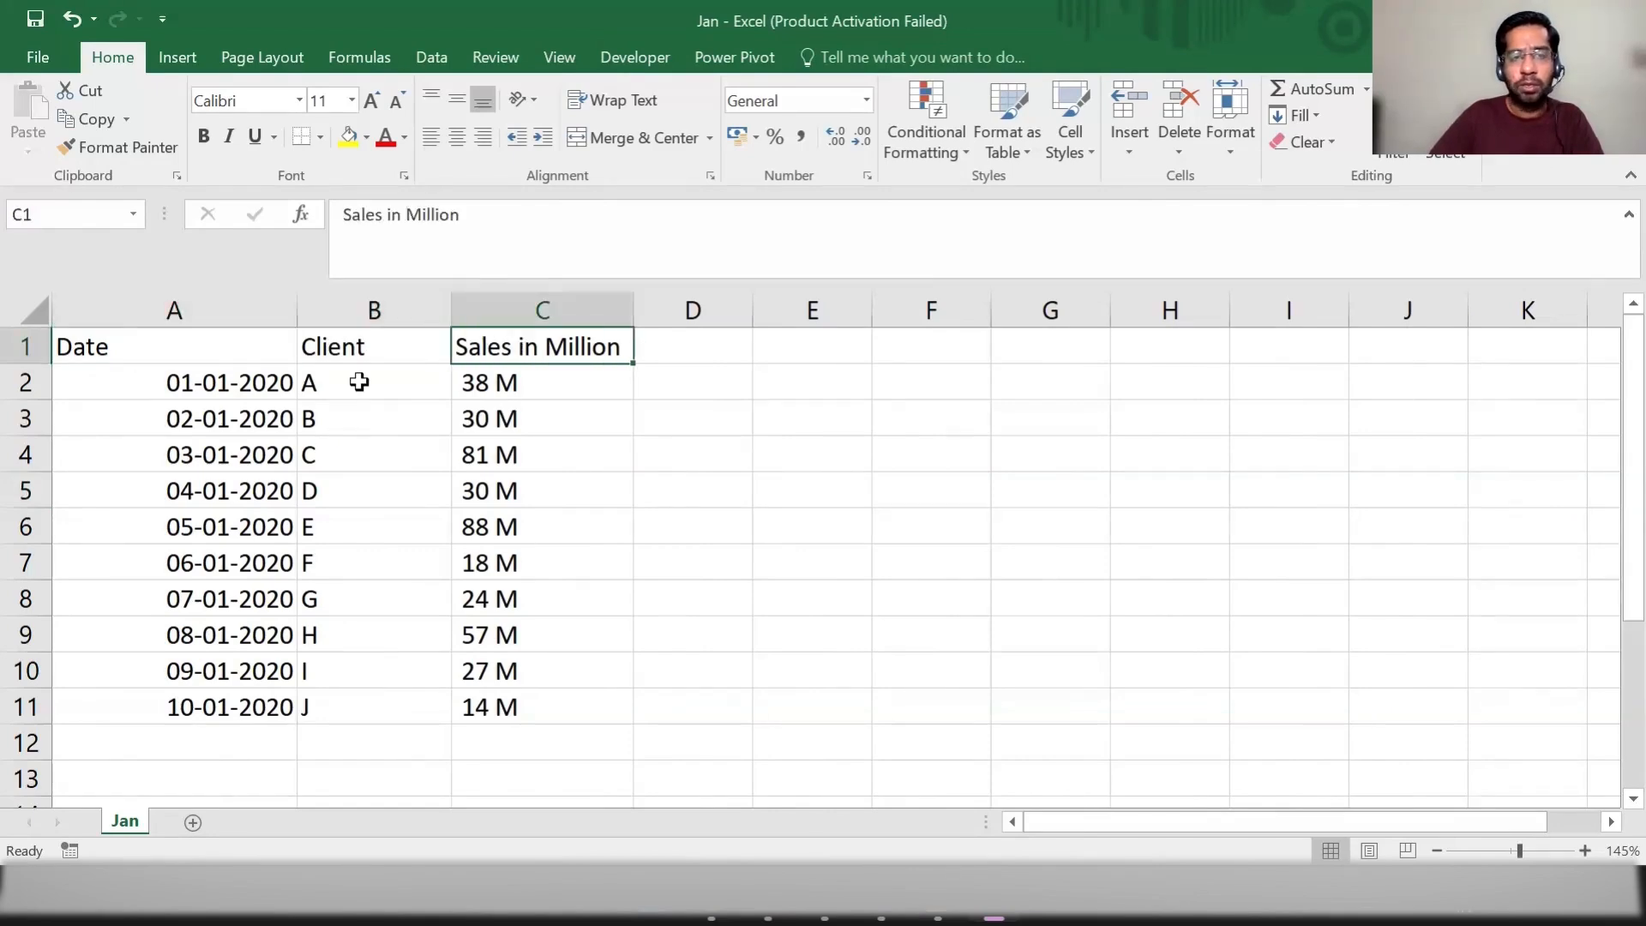
{"action": "left_click_drag", "start_coordinate": [360, 379], "coordinate": [371, 708]}
{"action": "left_click", "coordinate": [570, 422]}
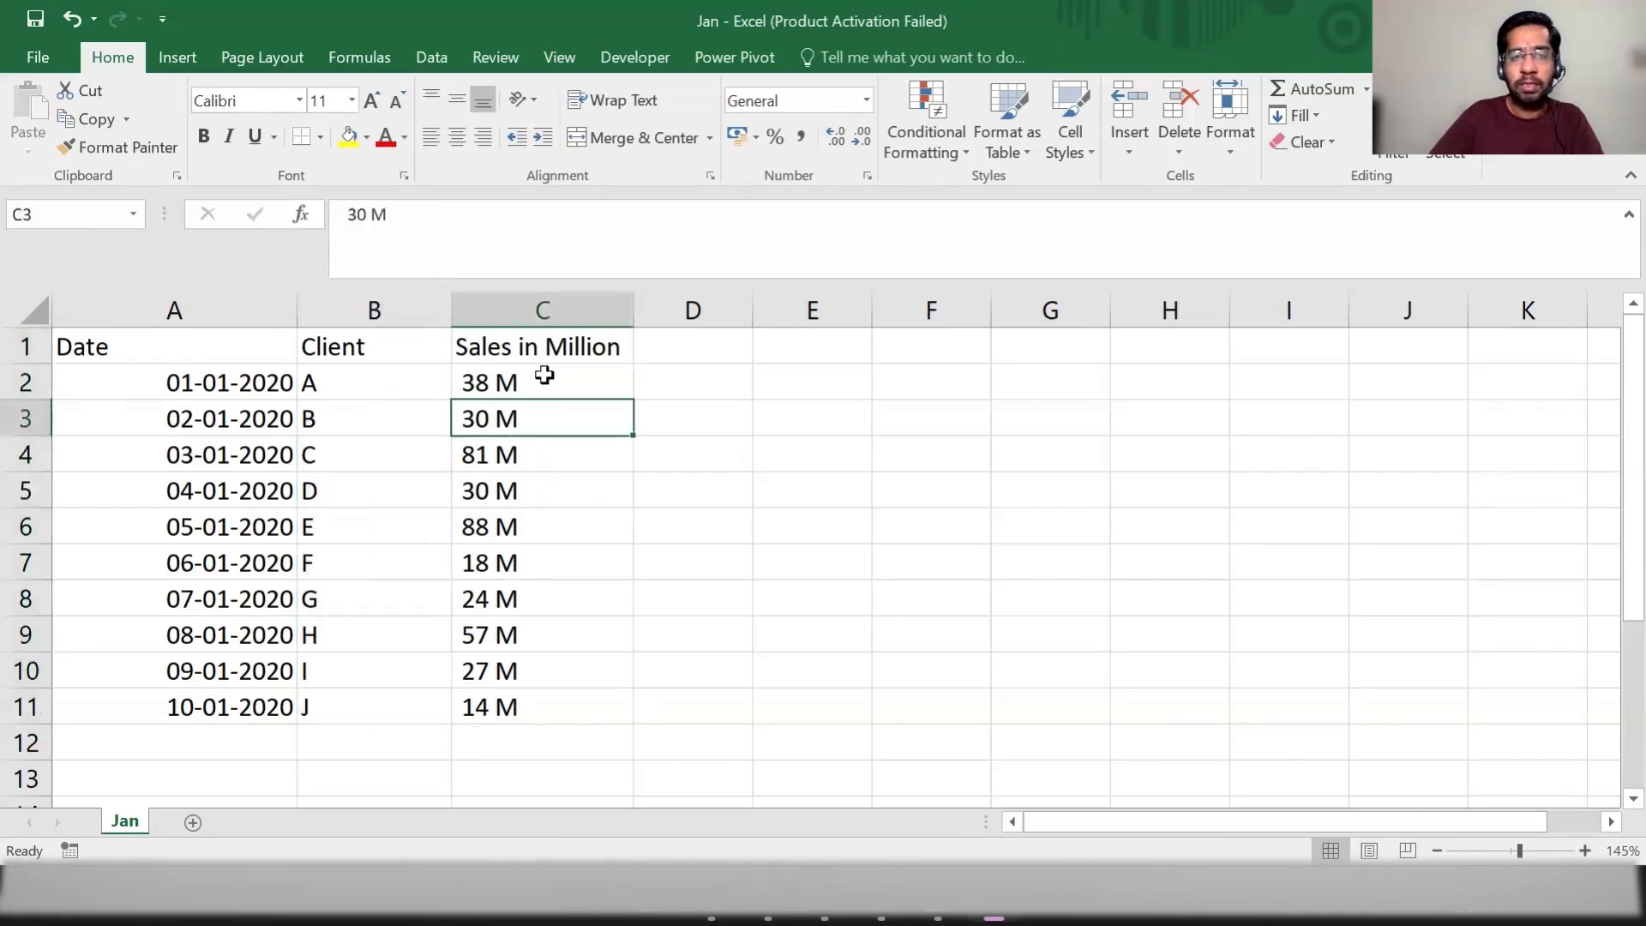
{"action": "left_click_drag", "start_coordinate": [543, 371], "coordinate": [543, 708]}
{"action": "left_click", "coordinate": [812, 562]}
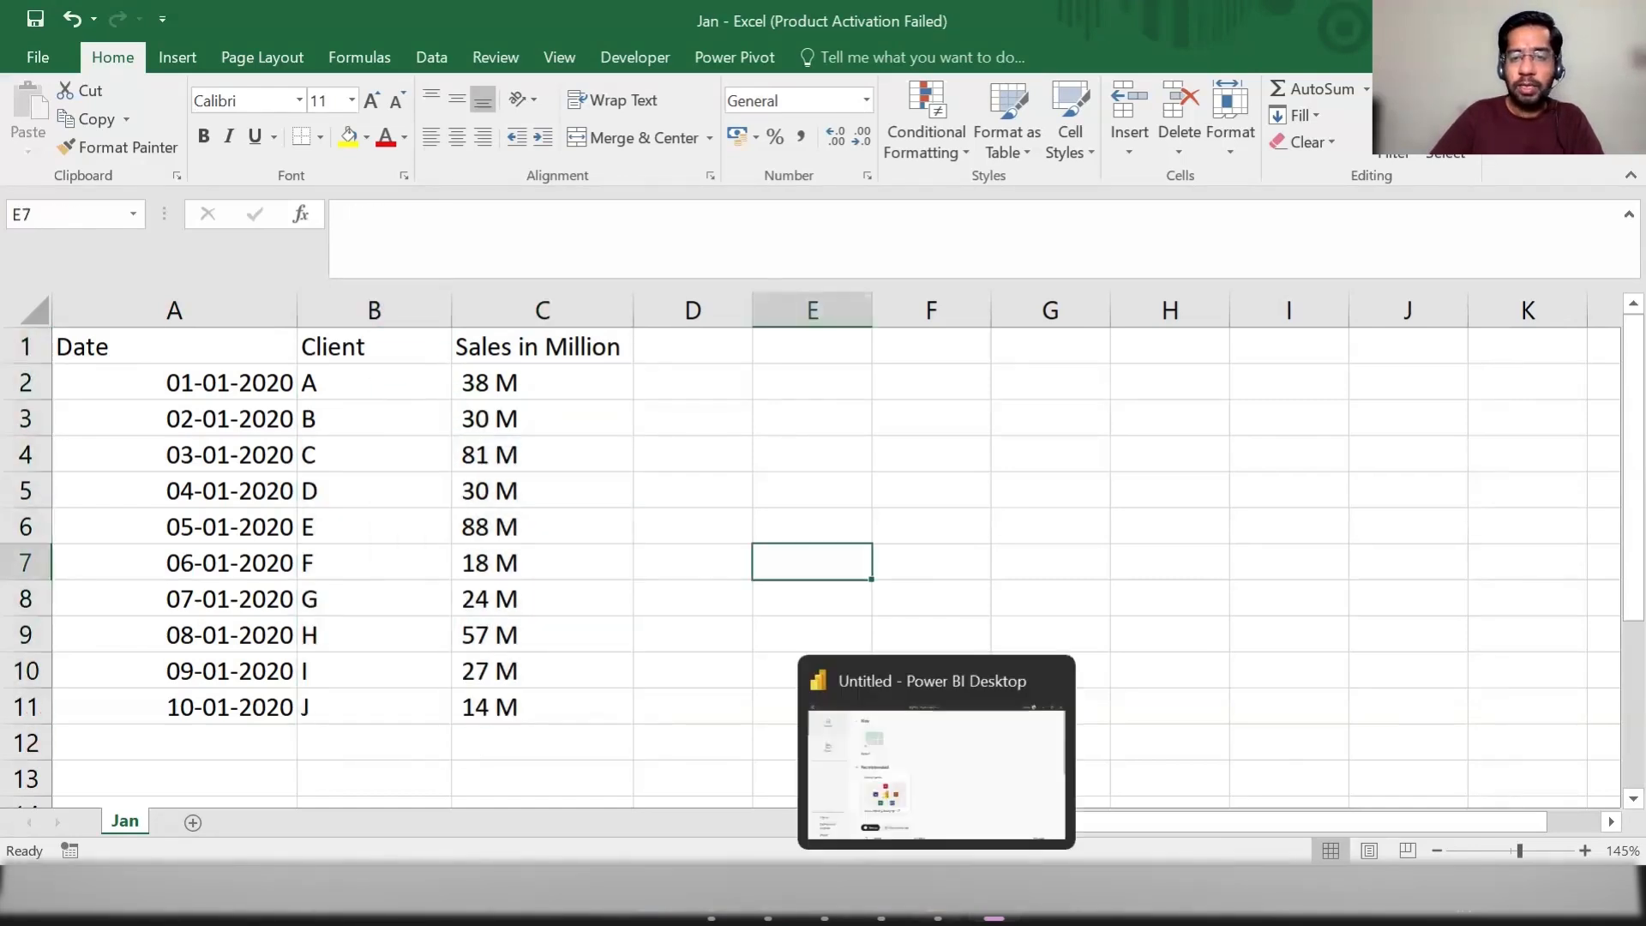
Step: Switch to Power BI Desktop and start a Folder data connection in a new blank report
{"action": "left_click", "coordinate": [938, 910]}
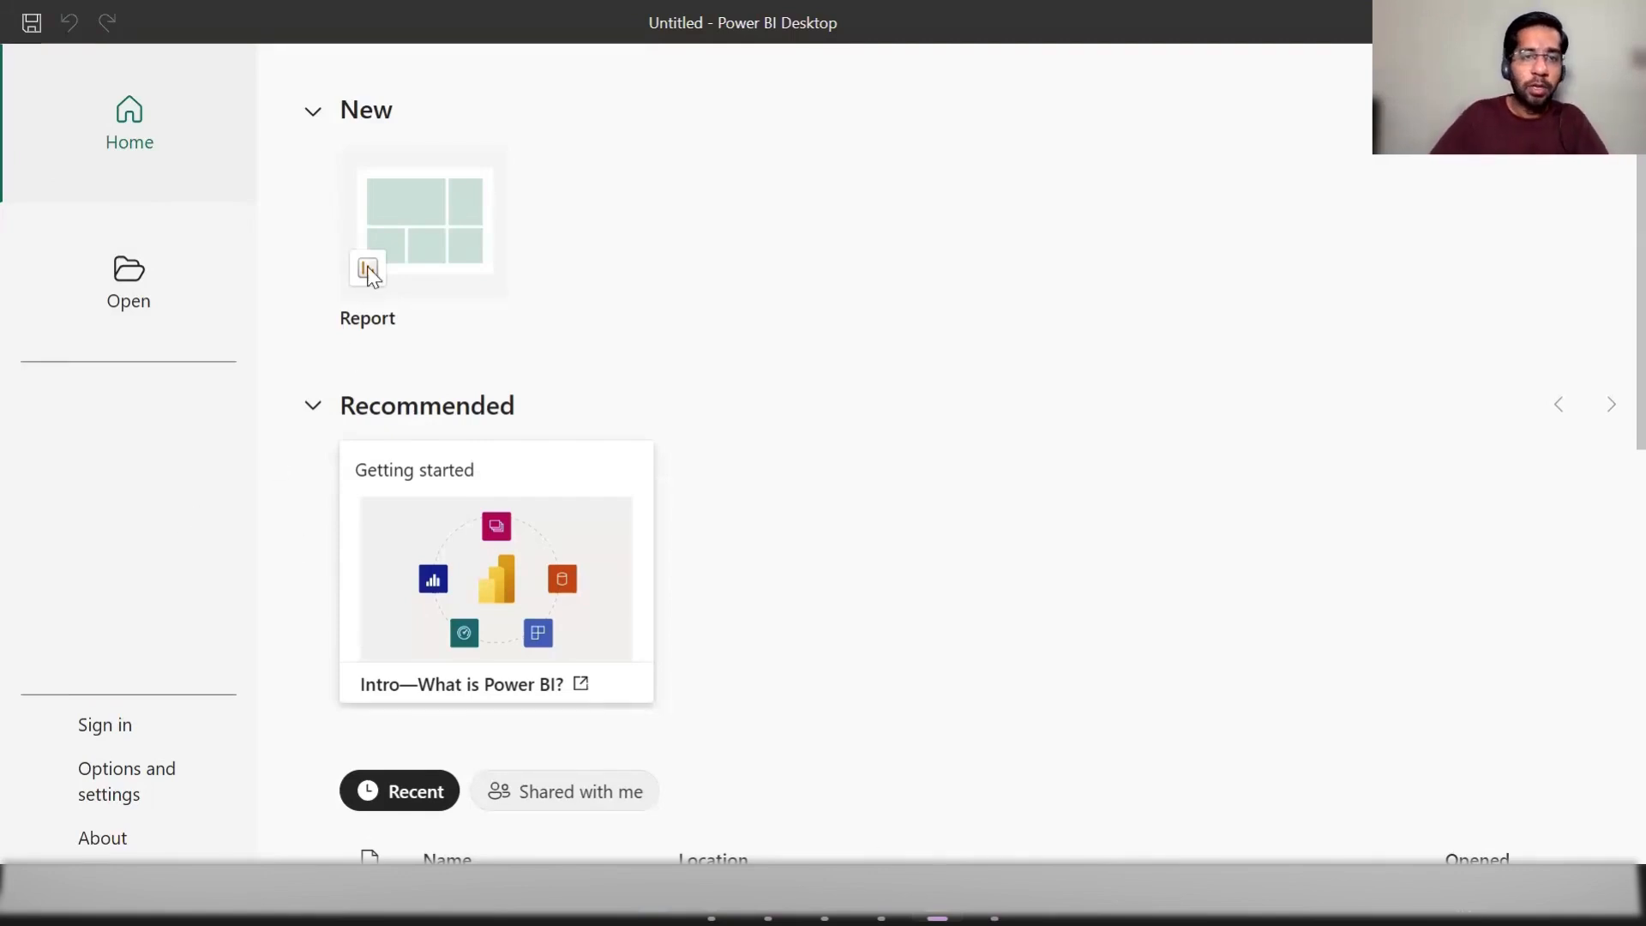
{"action": "left_click", "coordinate": [403, 227]}
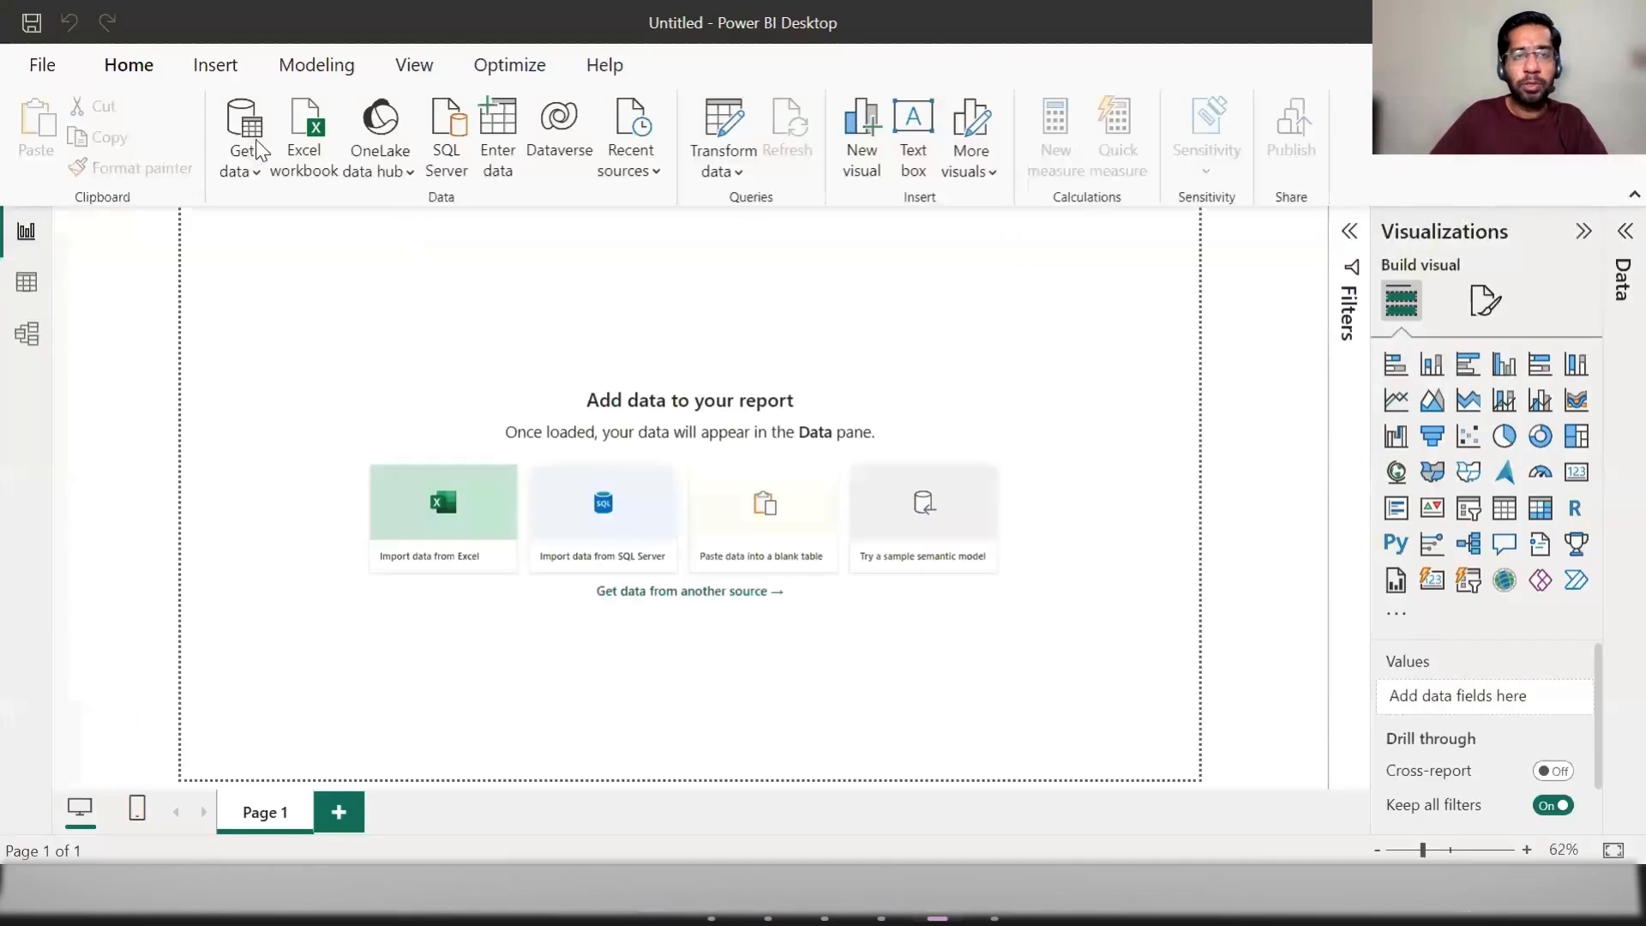
{"action": "left_click", "coordinate": [239, 170]}
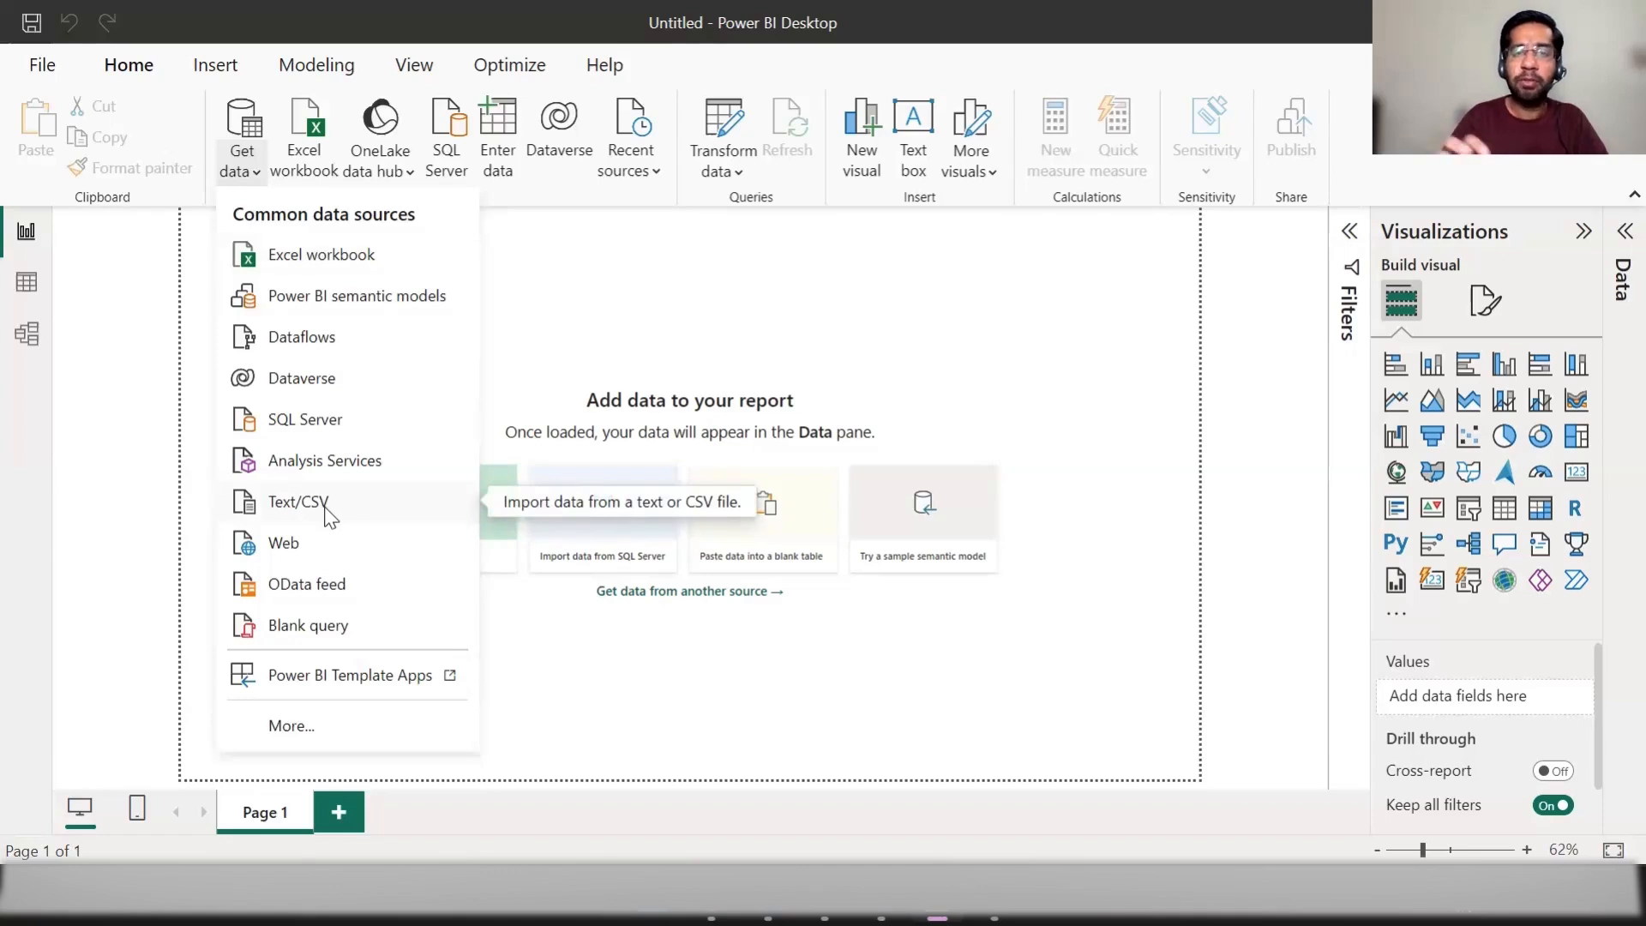
{"action": "left_click", "coordinate": [300, 727]}
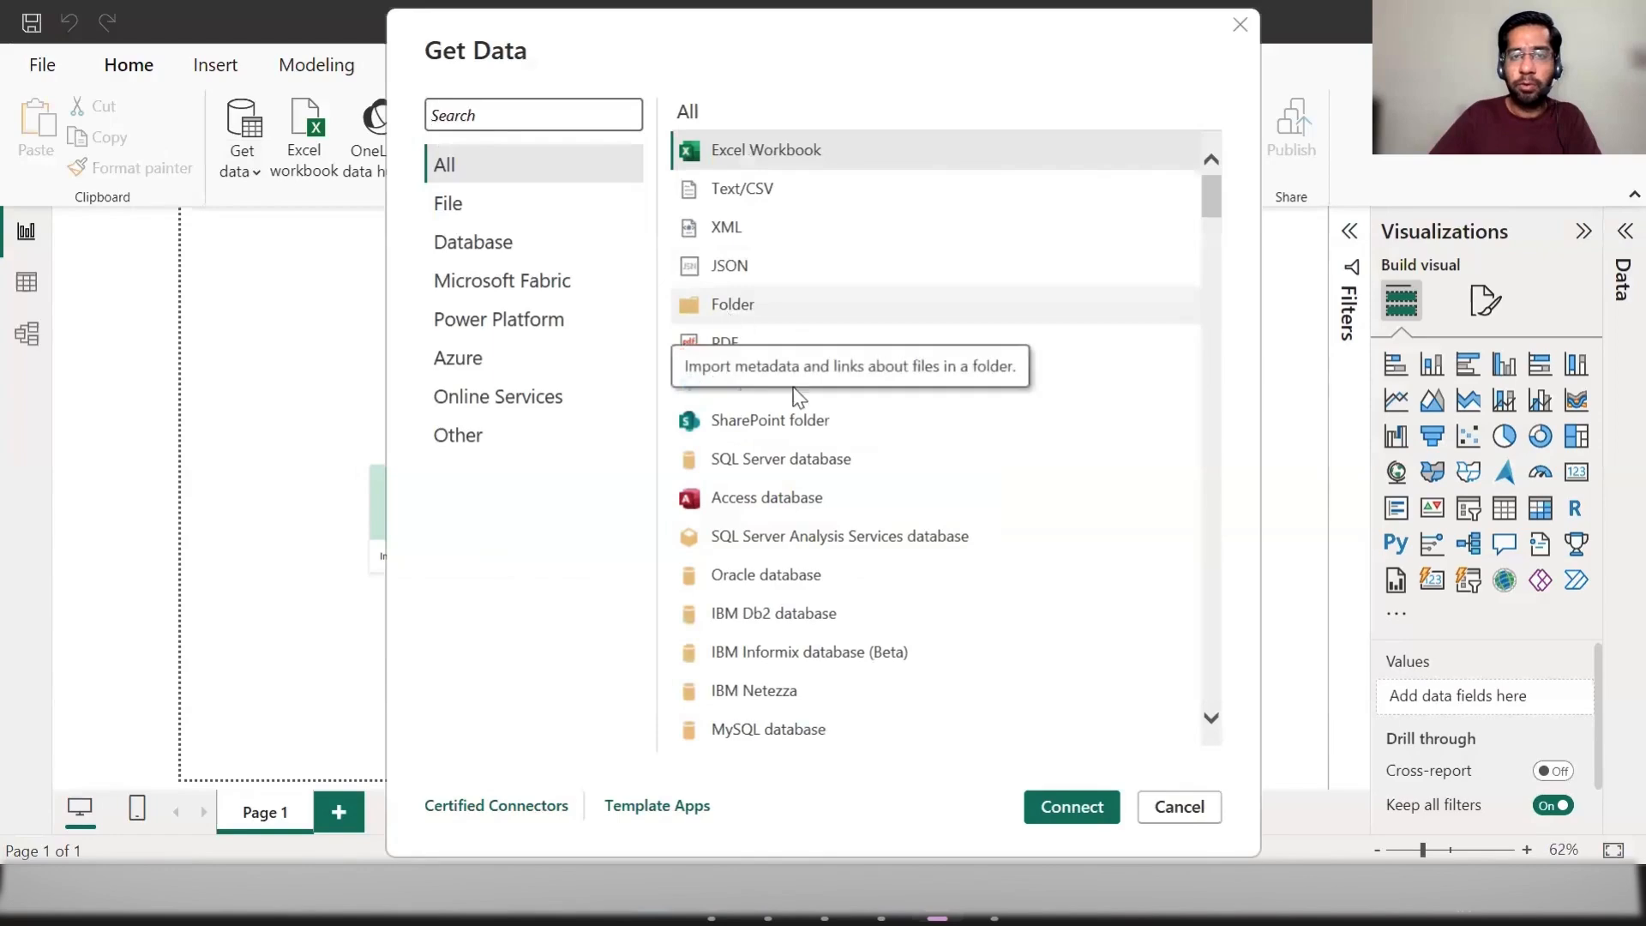
{"action": "left_click", "coordinate": [1068, 811]}
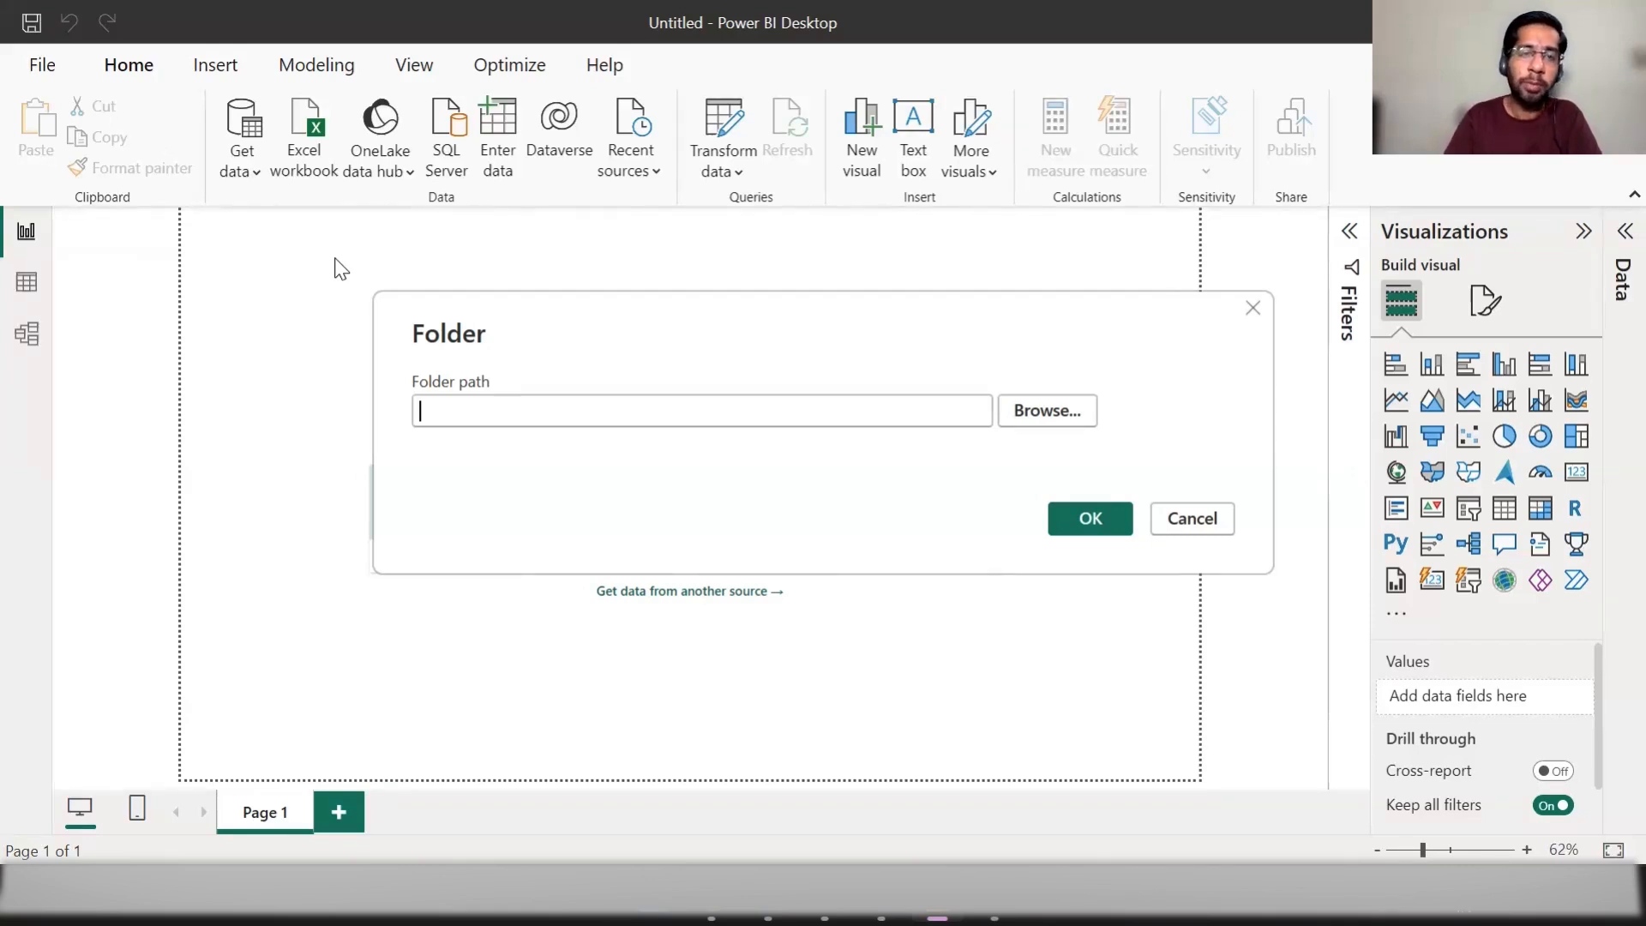
Step: Set the source folder to "csv files" inside the desktop's PowerBI datasets\Folder directory and load its file list
{"action": "left_click", "coordinate": [1051, 404]}
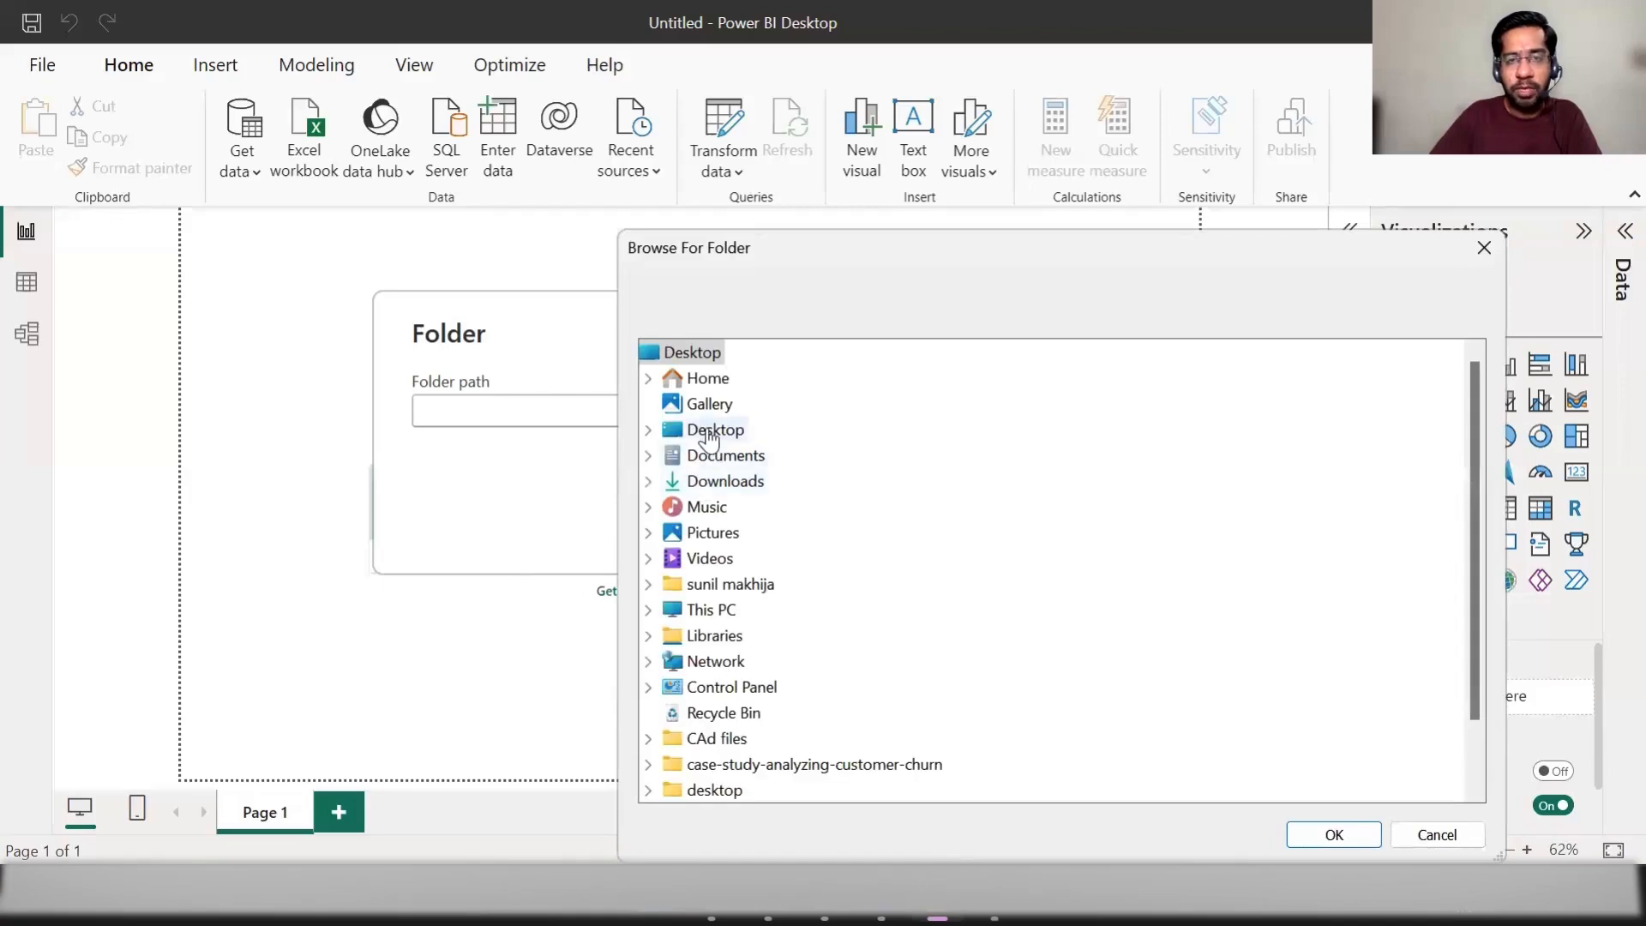
{"action": "double_click", "coordinate": [708, 431]}
{"action": "double_click", "coordinate": [759, 534]}
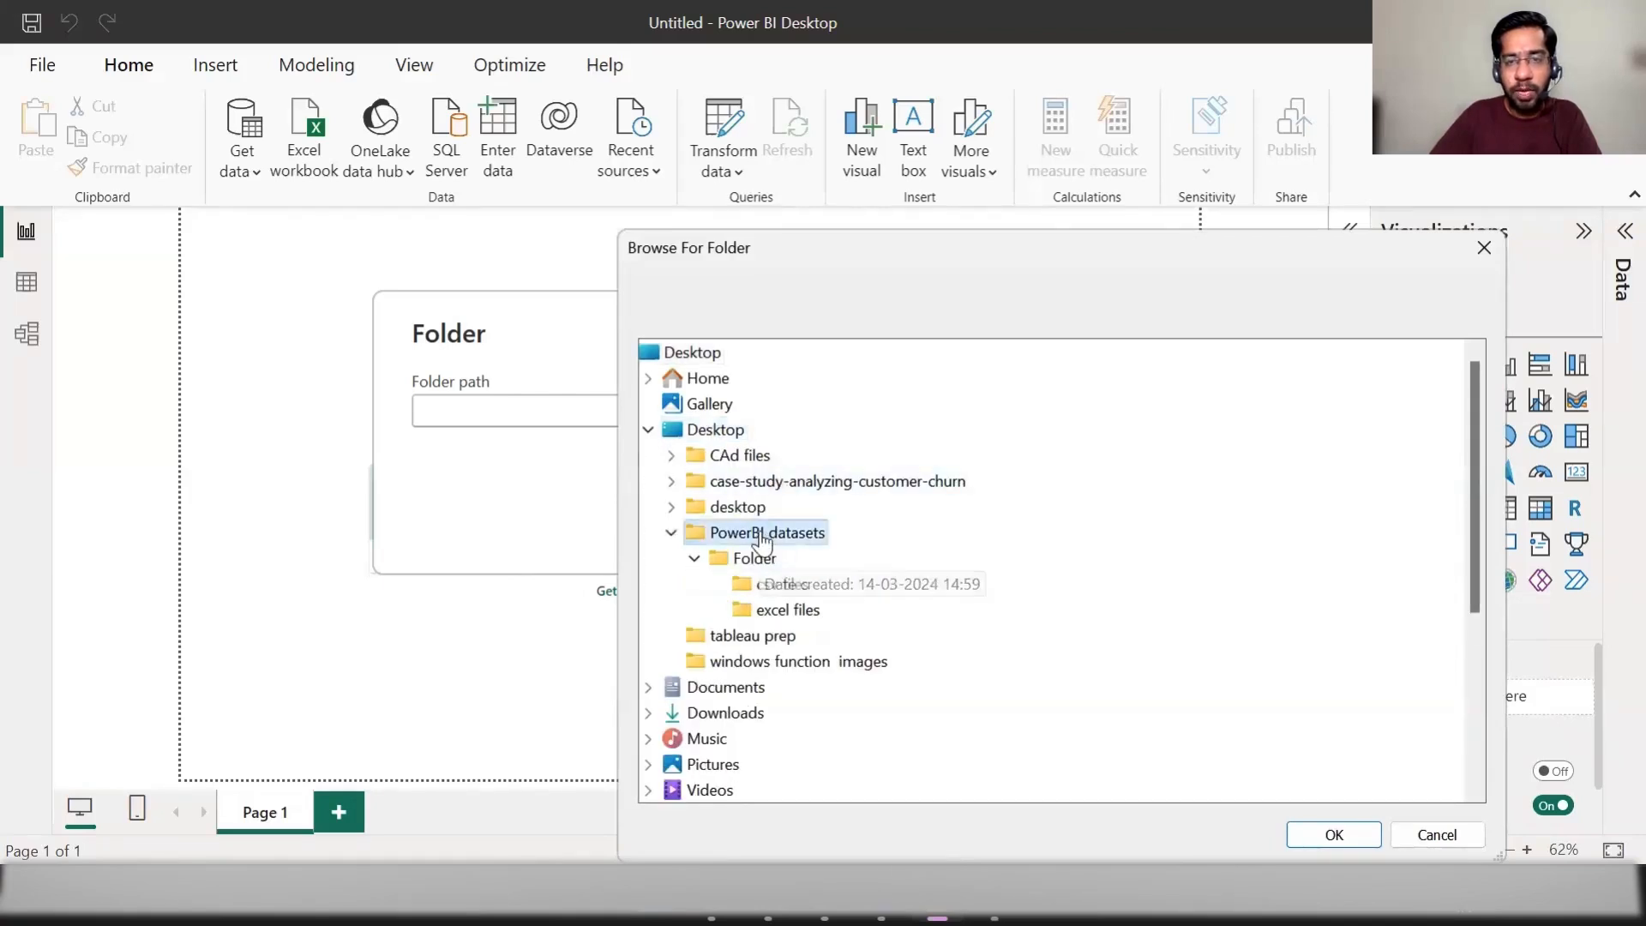
{"action": "scroll", "coordinate": [823, 489], "scroll_direction": "down", "scroll_amount": 1}
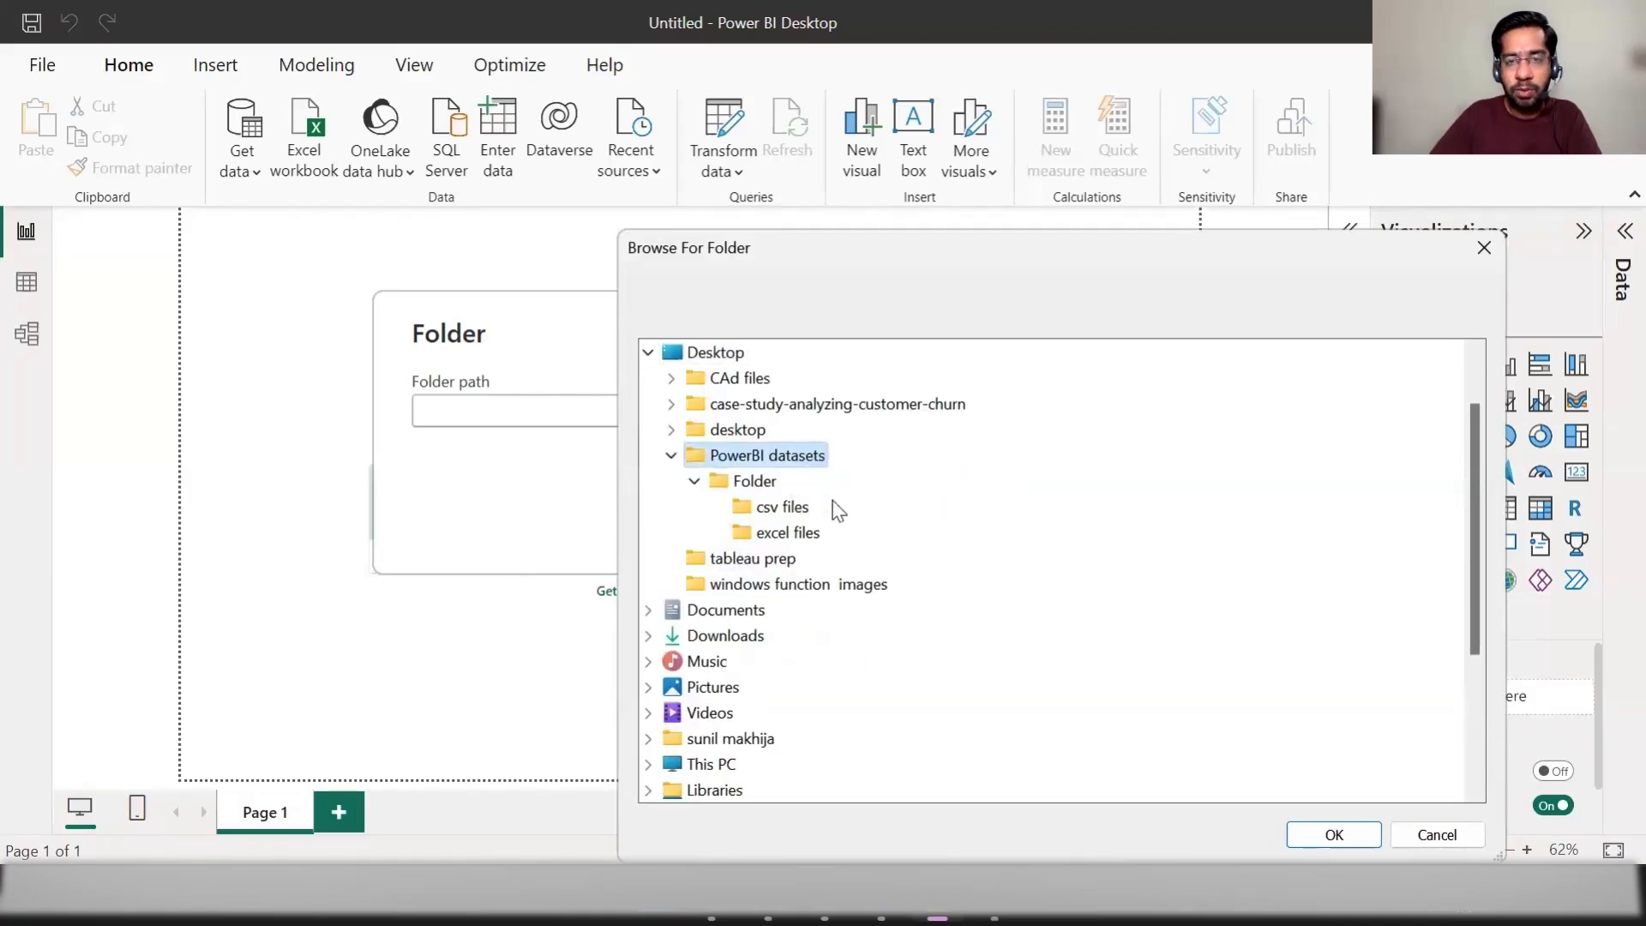
{"action": "left_click", "coordinate": [780, 507]}
{"action": "left_click", "coordinate": [1341, 838]}
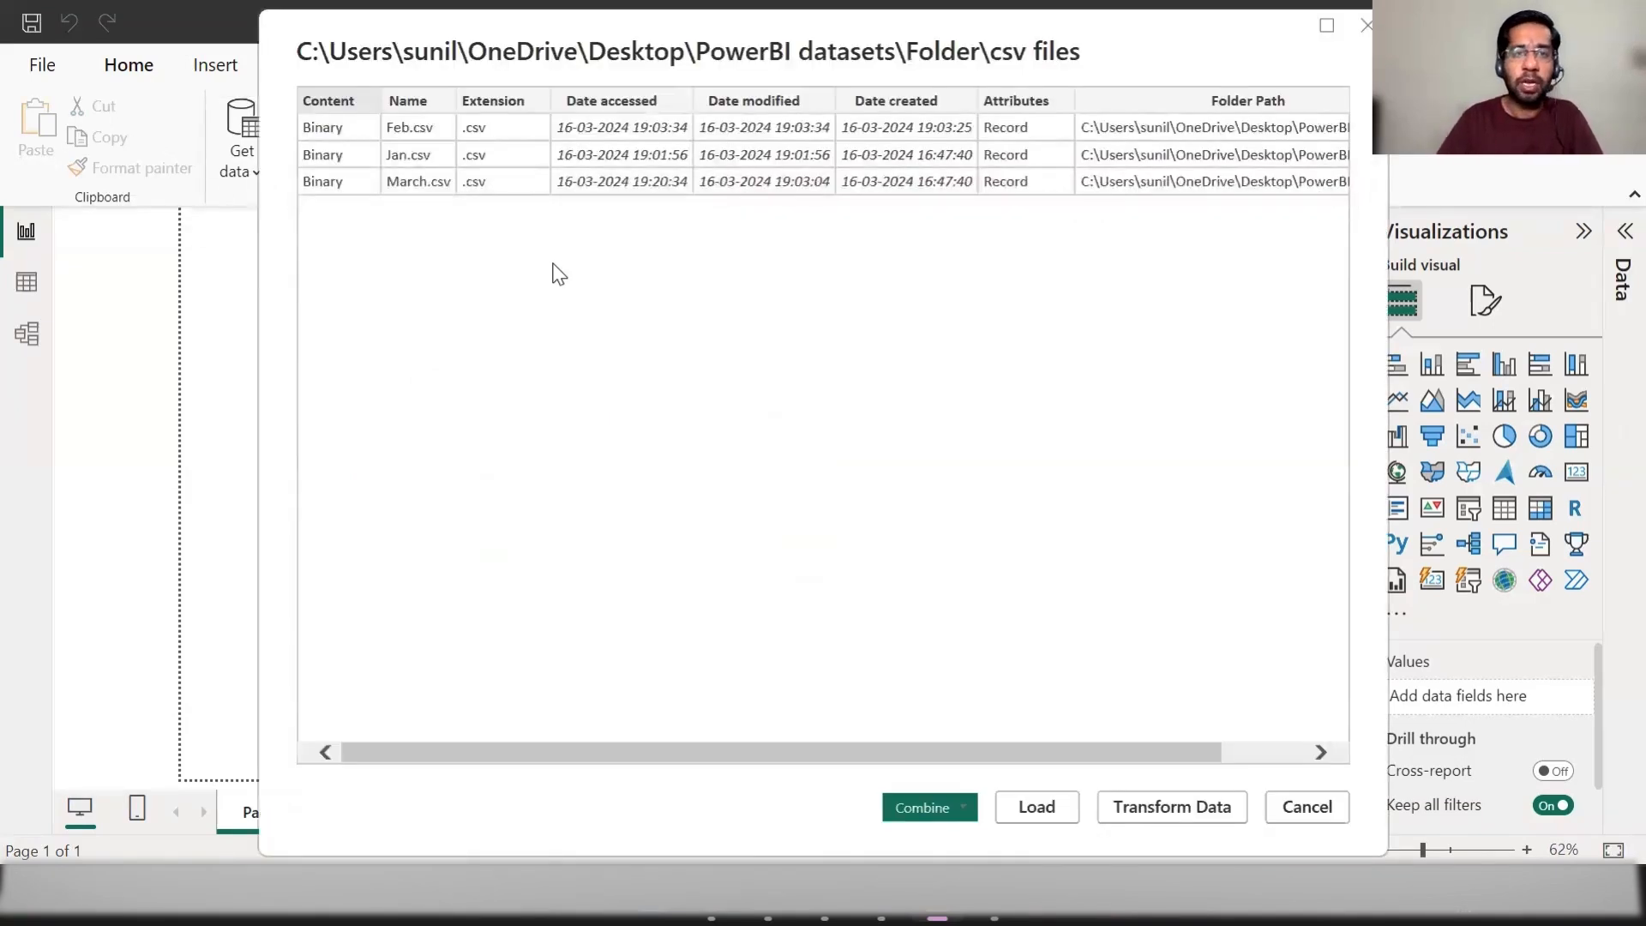
Step: Combine the folder's listed CSV files using Combine & Transform Data
{"action": "left_click_drag", "start_coordinate": [606, 760], "coordinate": [556, 761]}
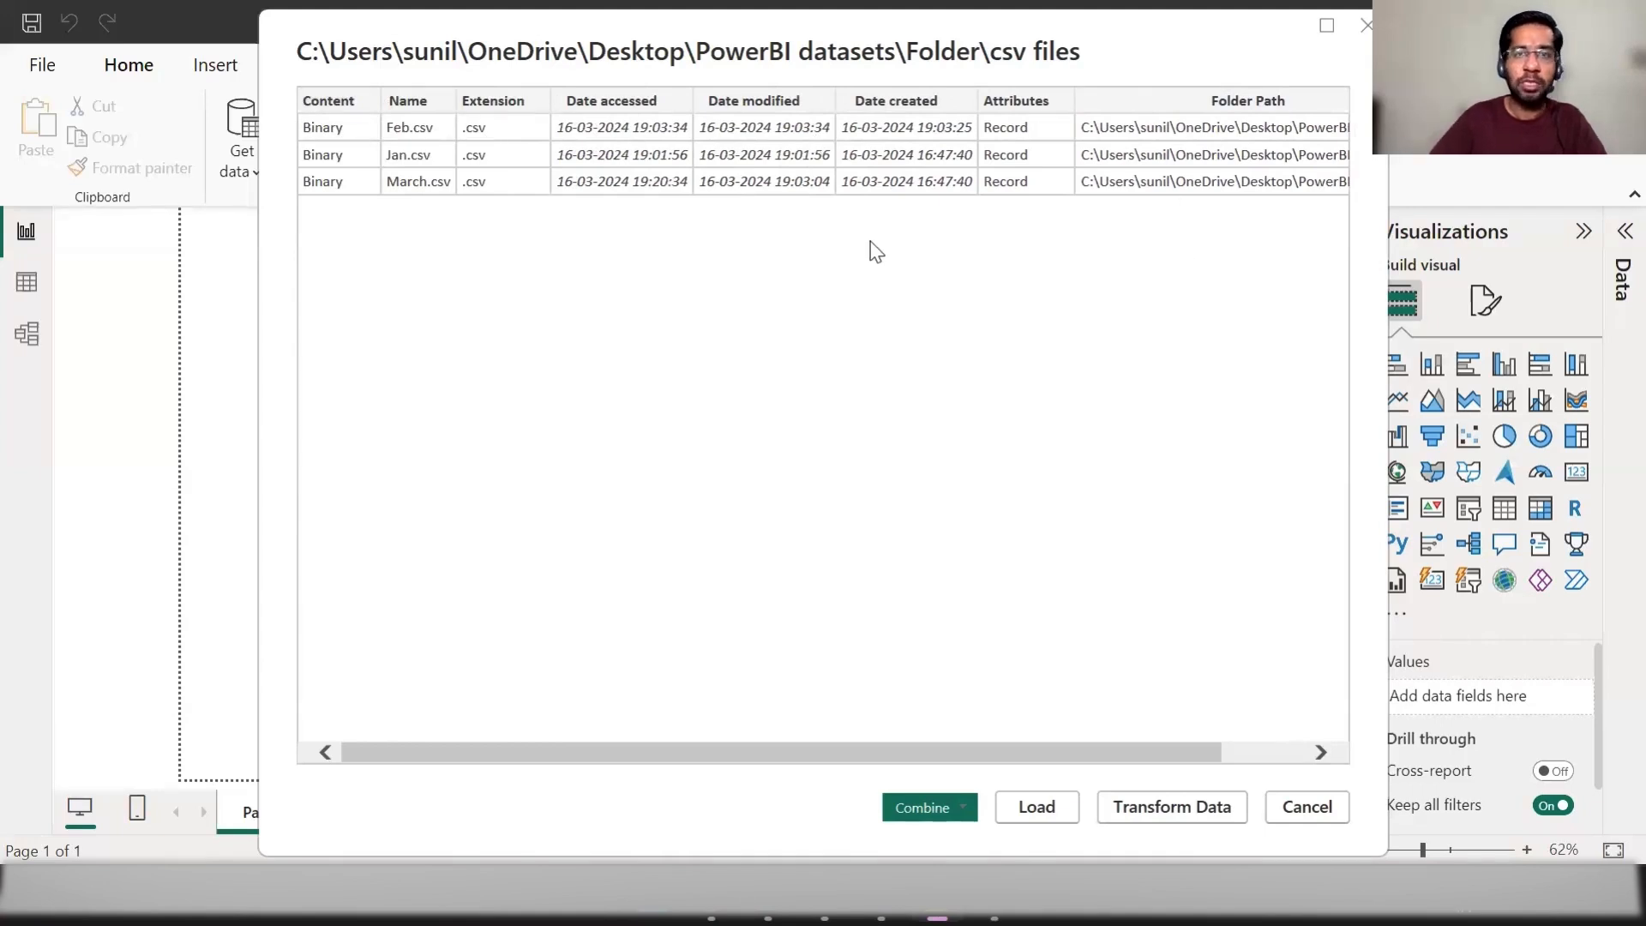
{"action": "left_click", "coordinate": [960, 816]}
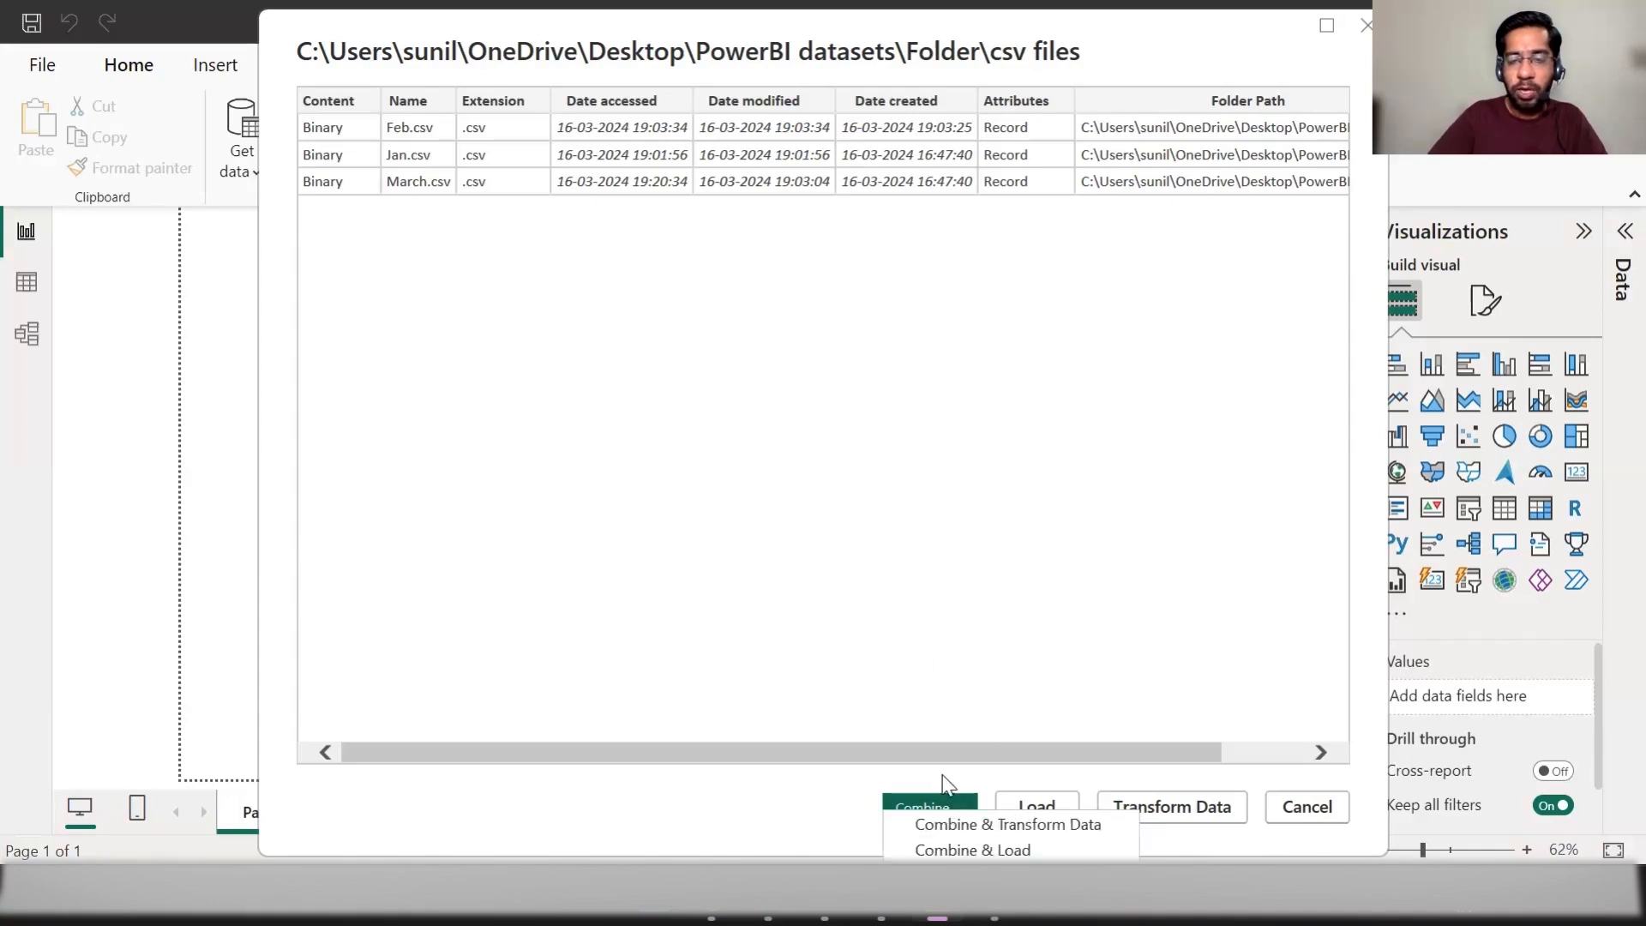
{"action": "left_click_drag", "start_coordinate": [1141, 41], "coordinate": [1140, 34]}
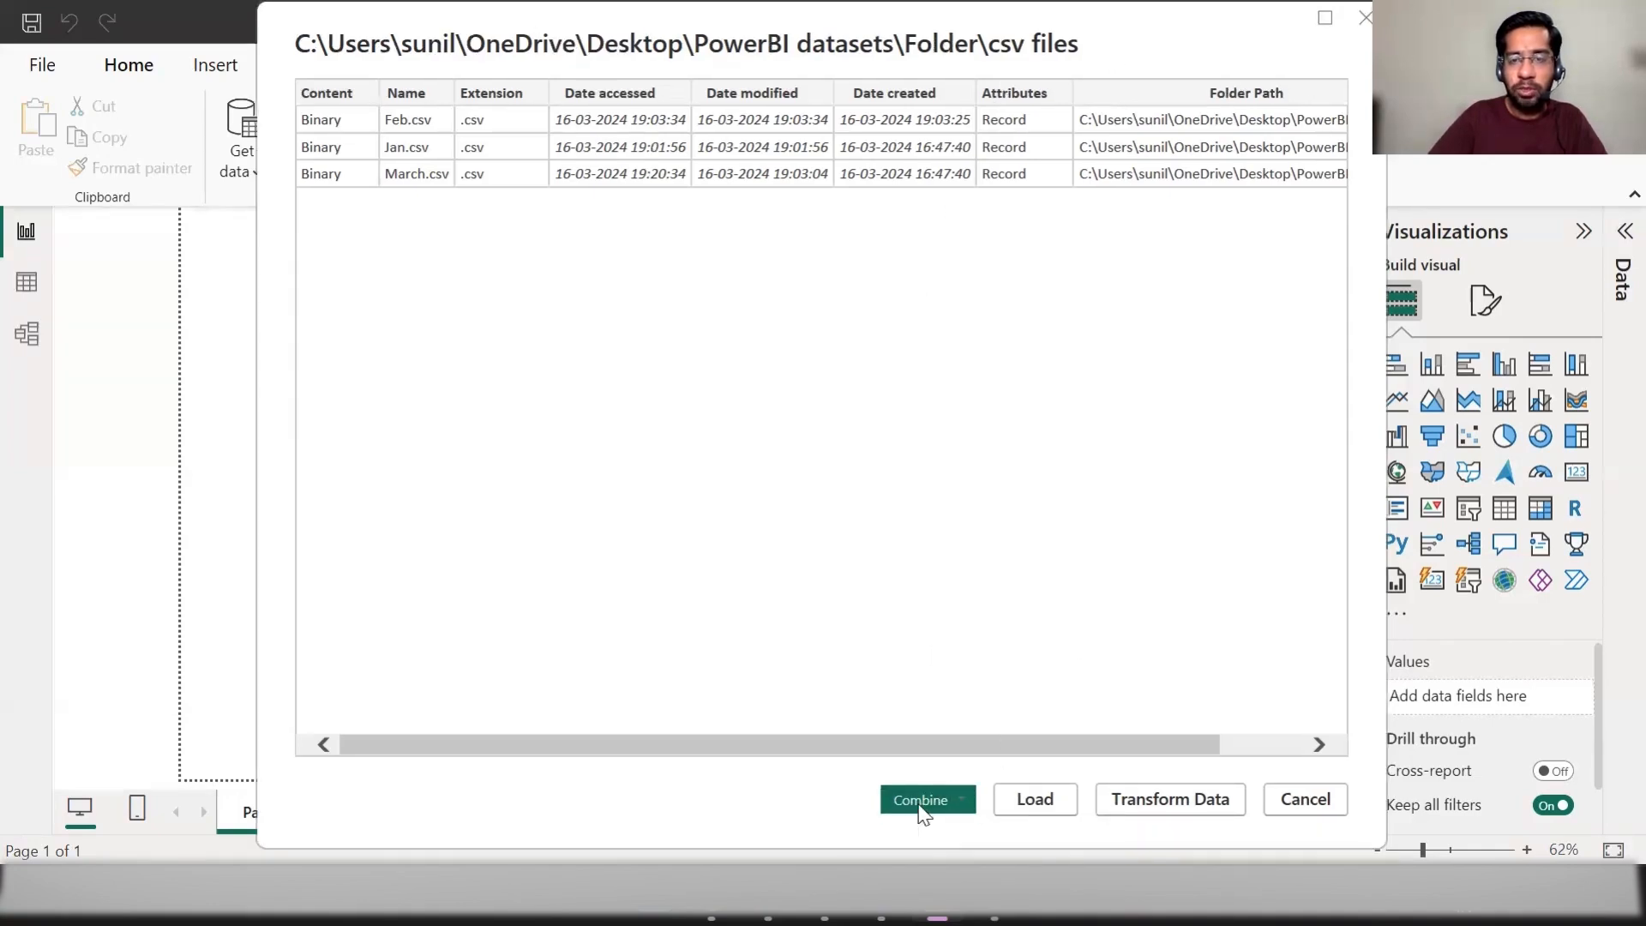
{"action": "left_click", "coordinate": [919, 809]}
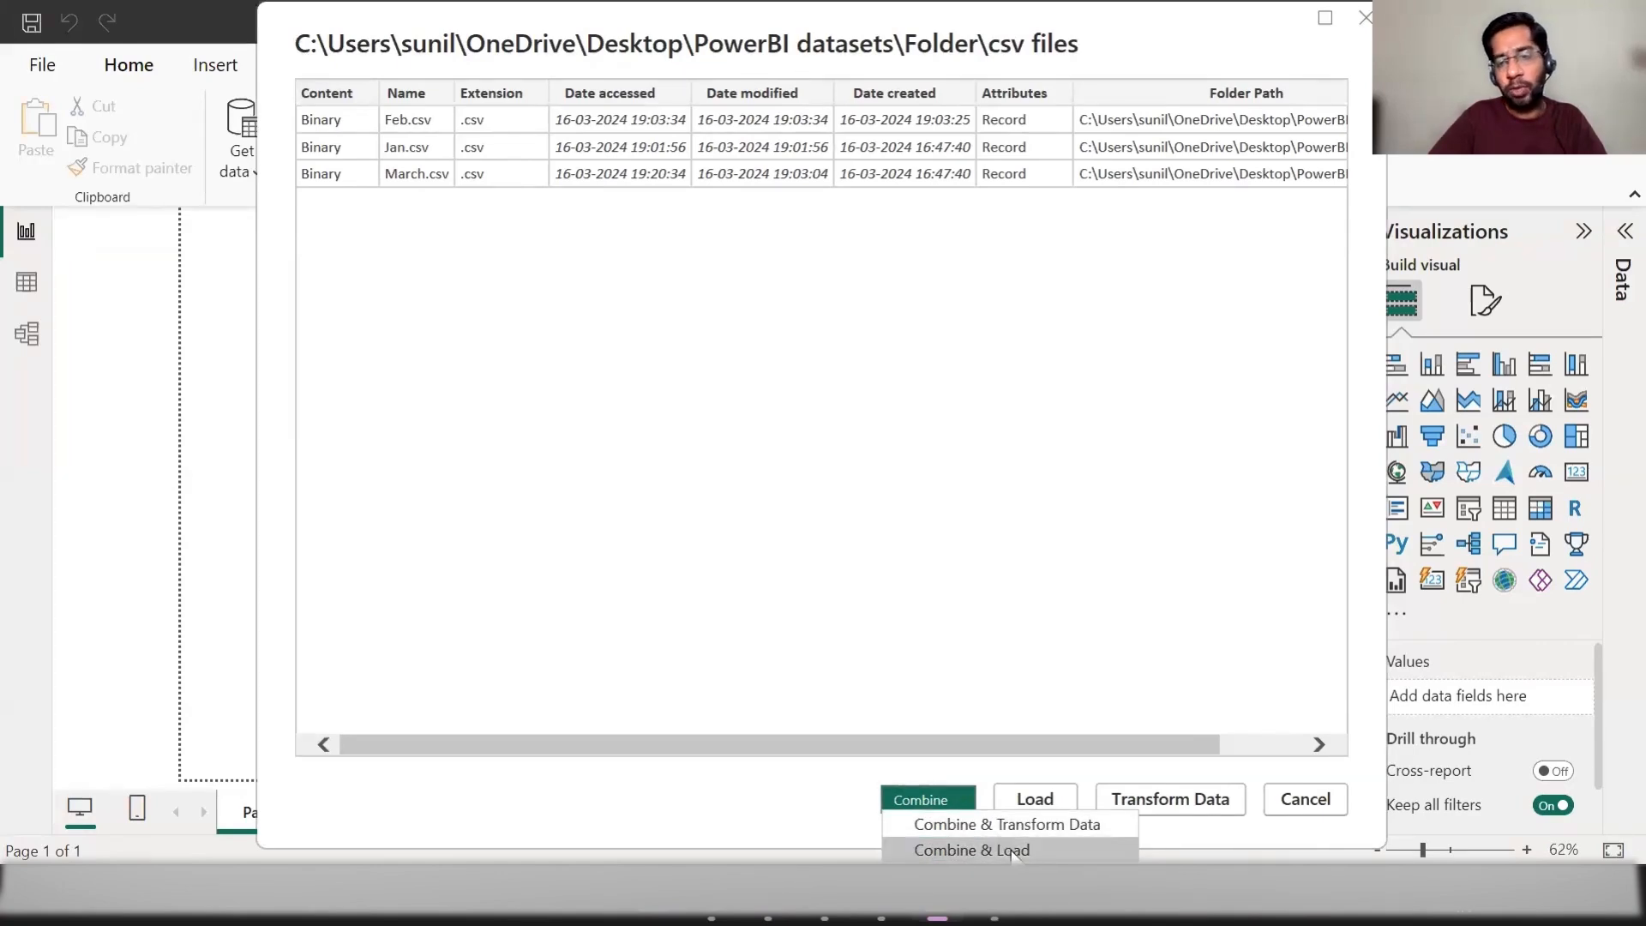
{"action": "left_click", "coordinate": [943, 832]}
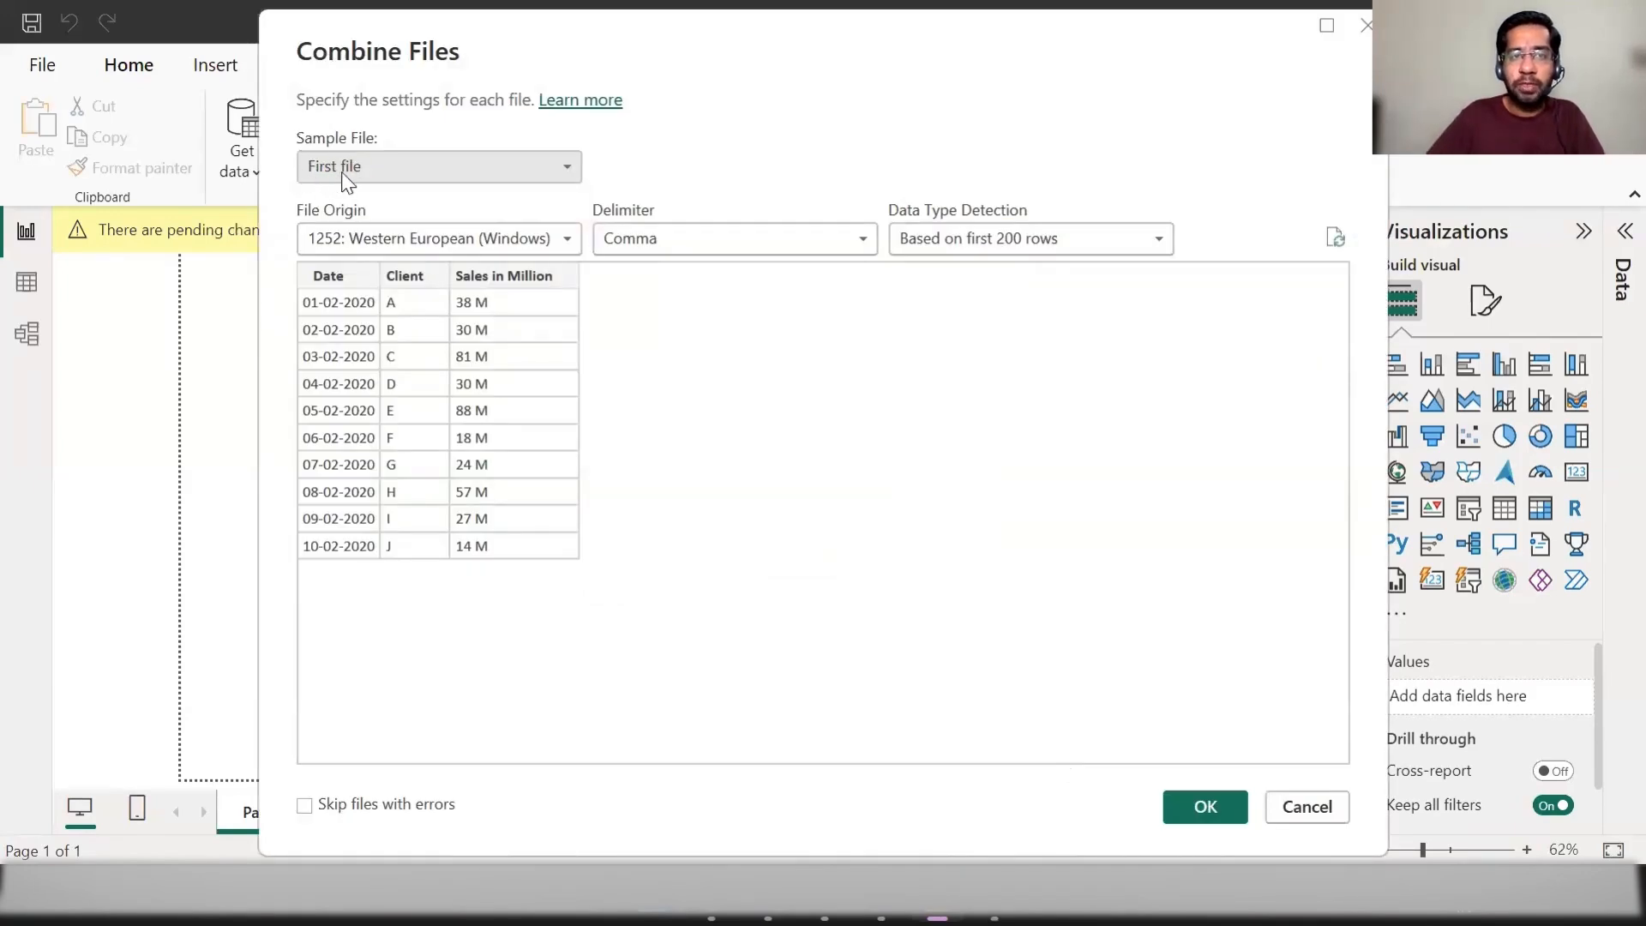
Step: Check the sample file choices and accept the Combine Files settings with First file as the sample
{"action": "left_click", "coordinate": [514, 175]}
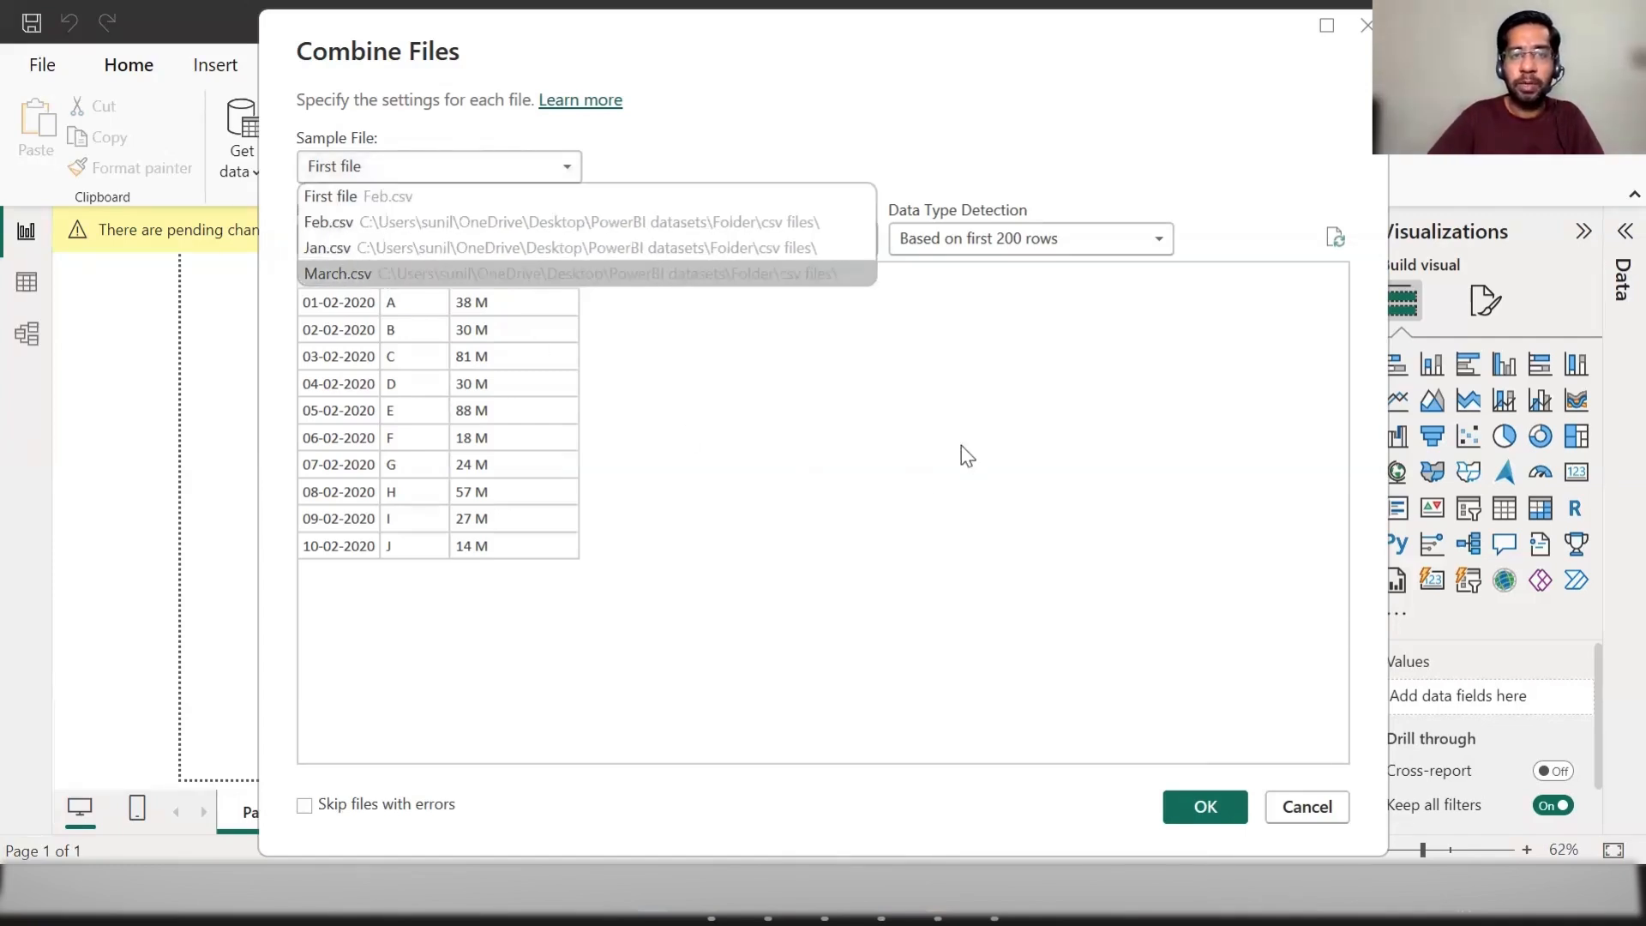
{"action": "left_click", "coordinate": [1052, 565]}
{"action": "left_click", "coordinate": [1195, 810]}
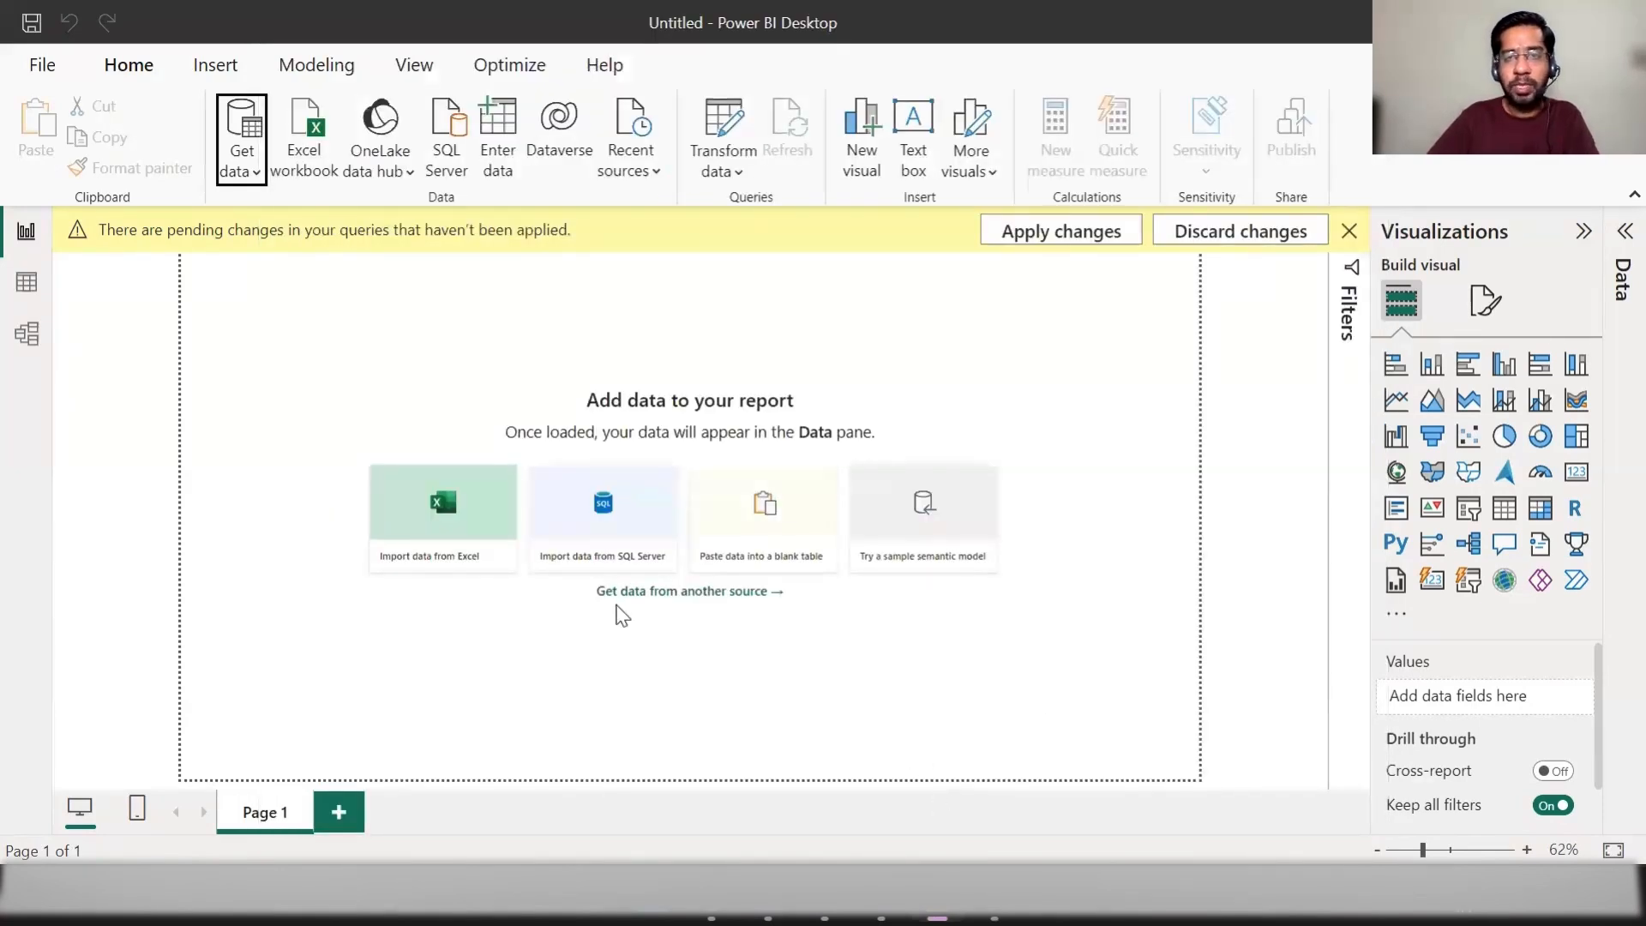
Step: Switch to the Power Query Editor and review the combined Date, Client and Sales in Million columns
{"action": "mouse_move", "coordinate": [938, 898]}
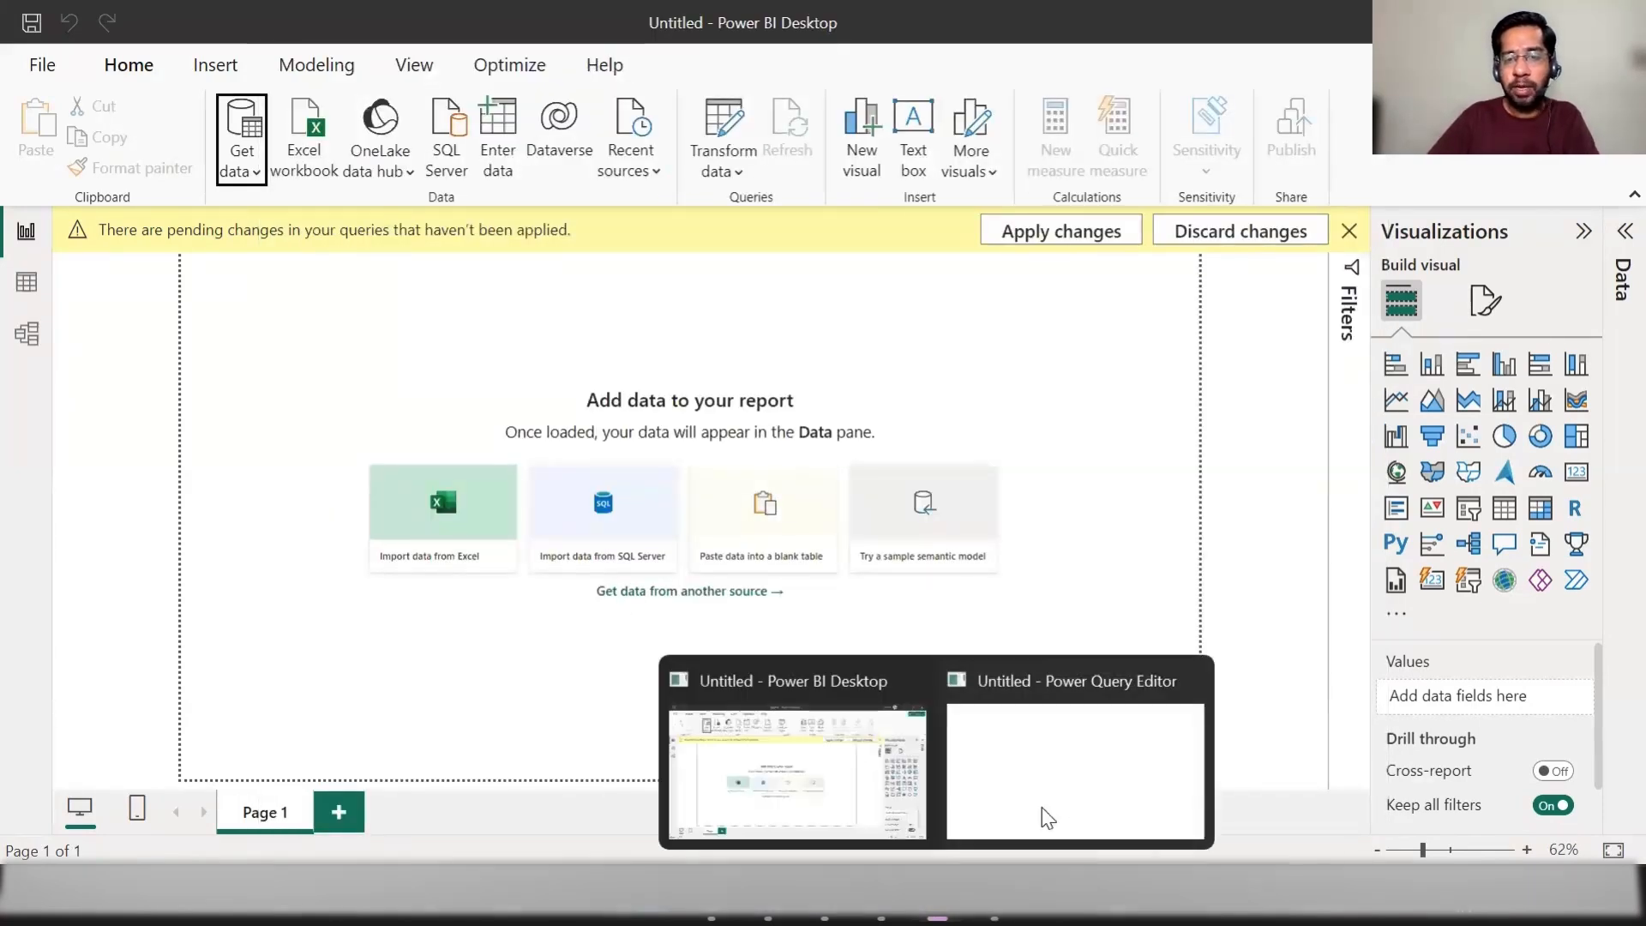
{"action": "left_click", "coordinate": [1090, 778]}
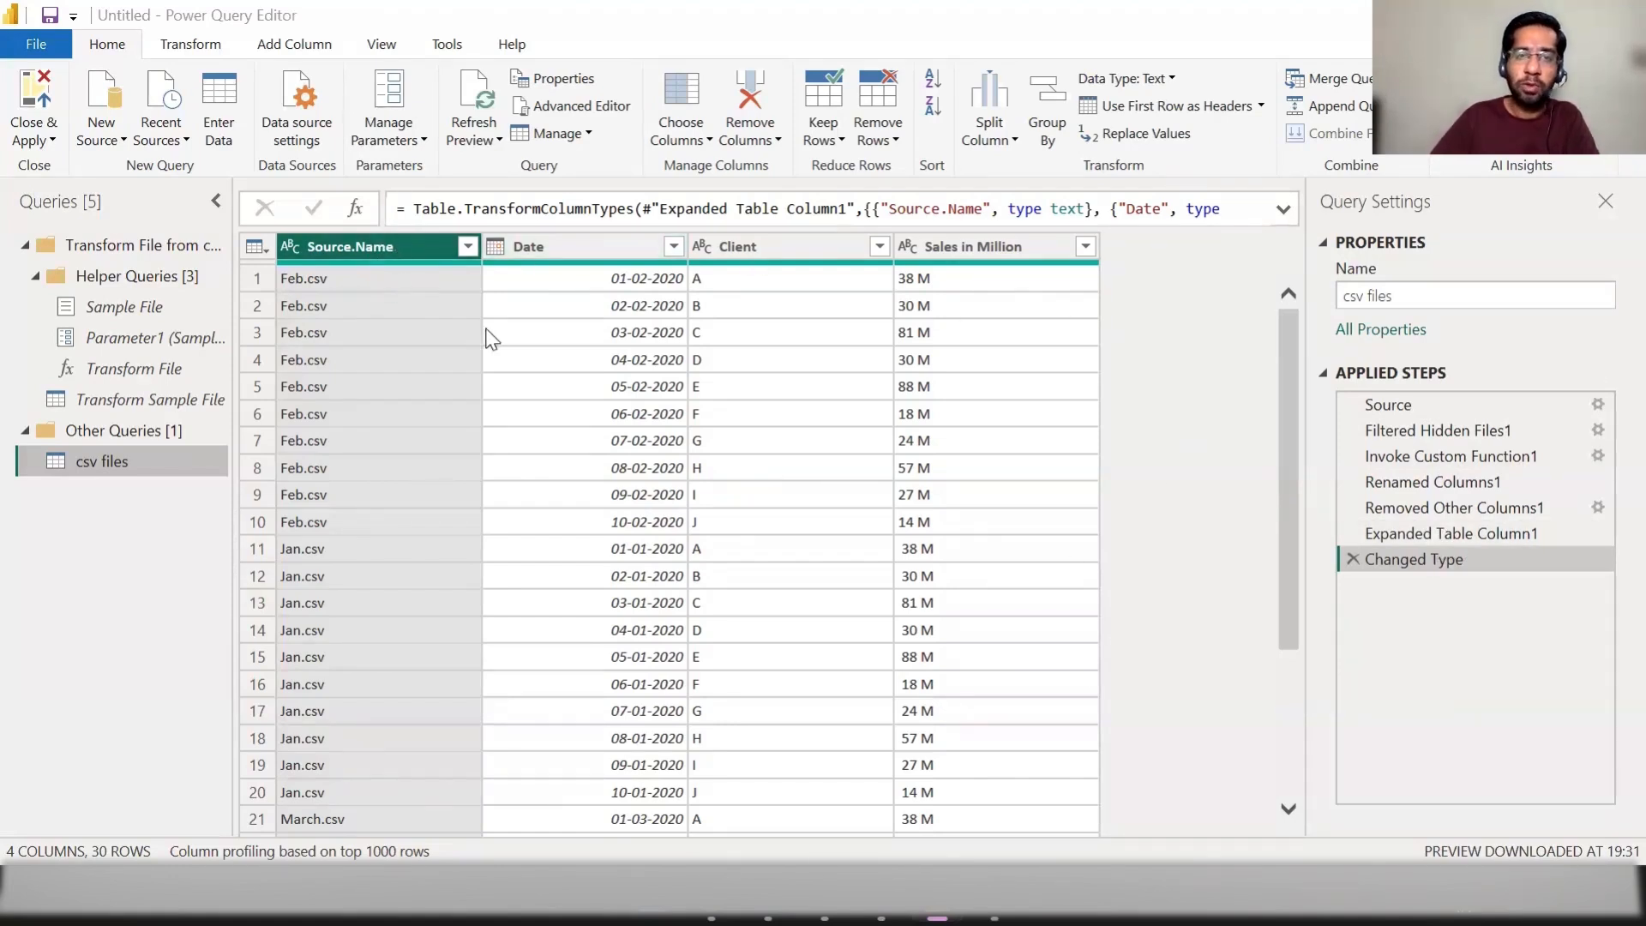
{"action": "left_click", "coordinate": [568, 254]}
{"action": "left_click", "coordinate": [752, 251]}
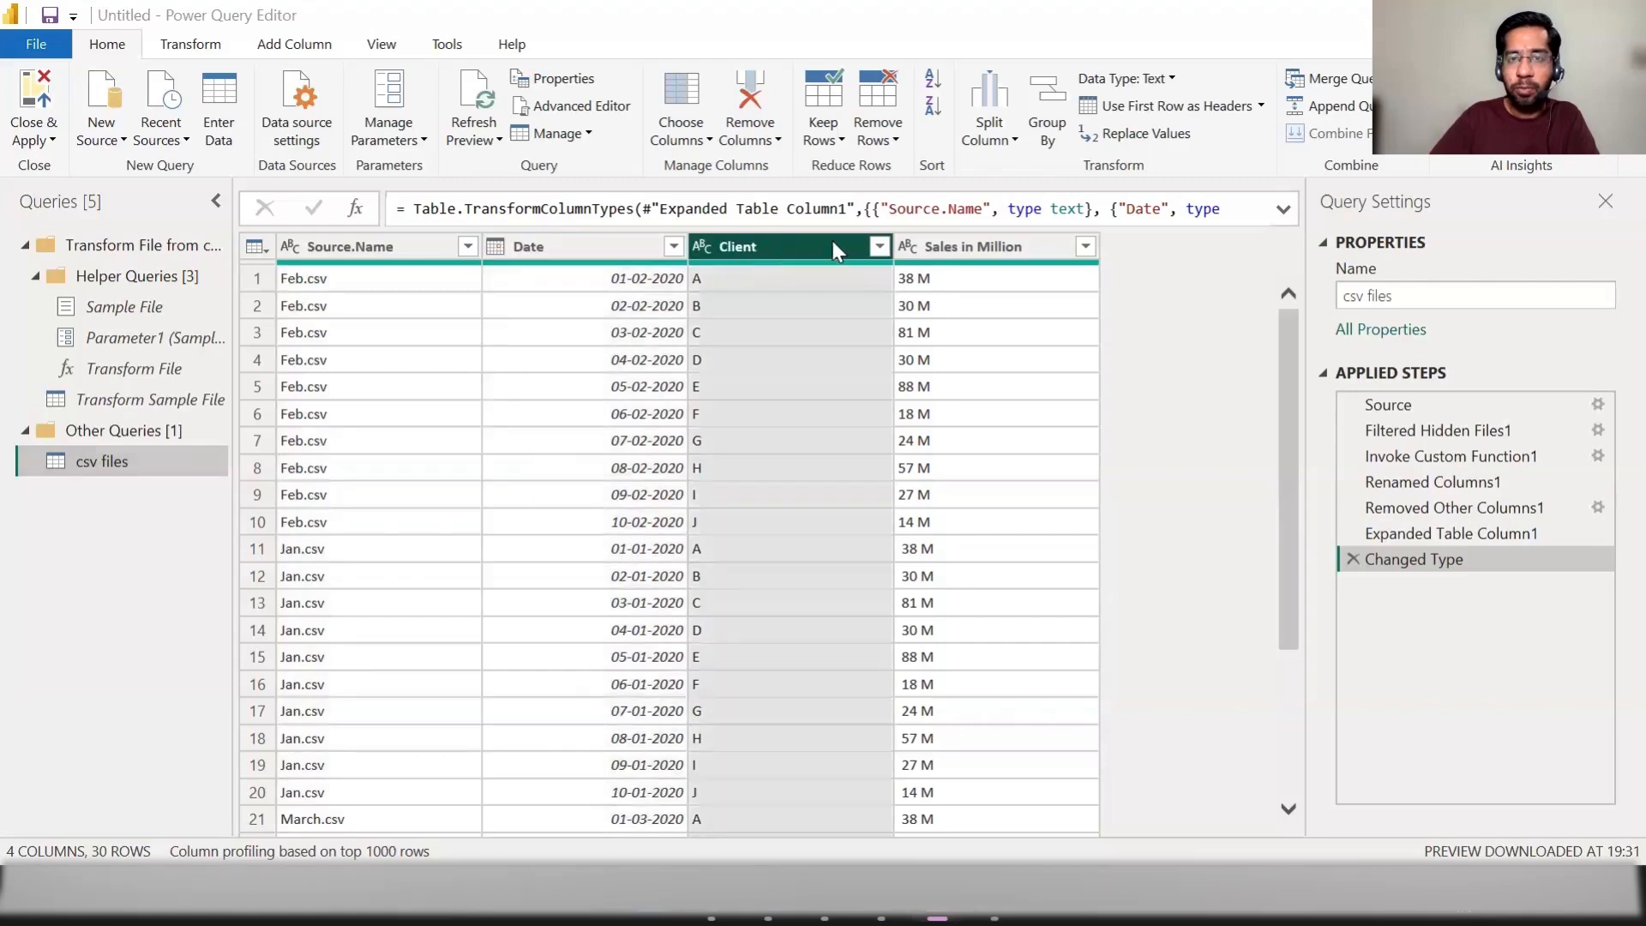
{"action": "left_click", "coordinate": [975, 247]}
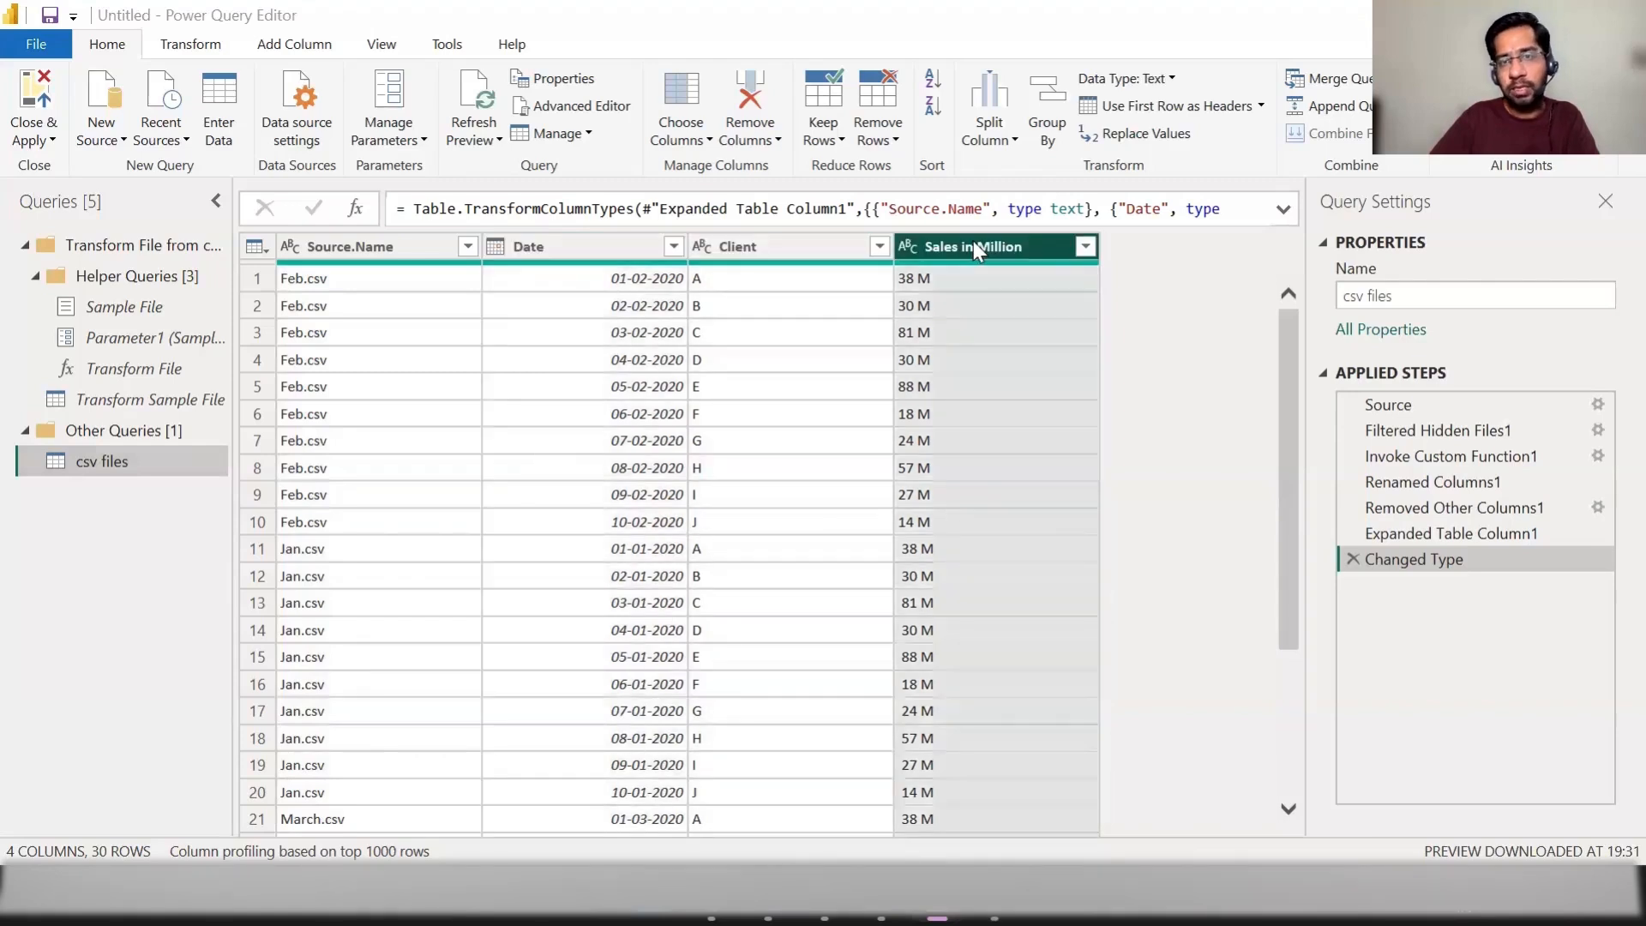
Step: Remove the Source.Name column from the csv files query
{"action": "left_click", "coordinate": [353, 250]}
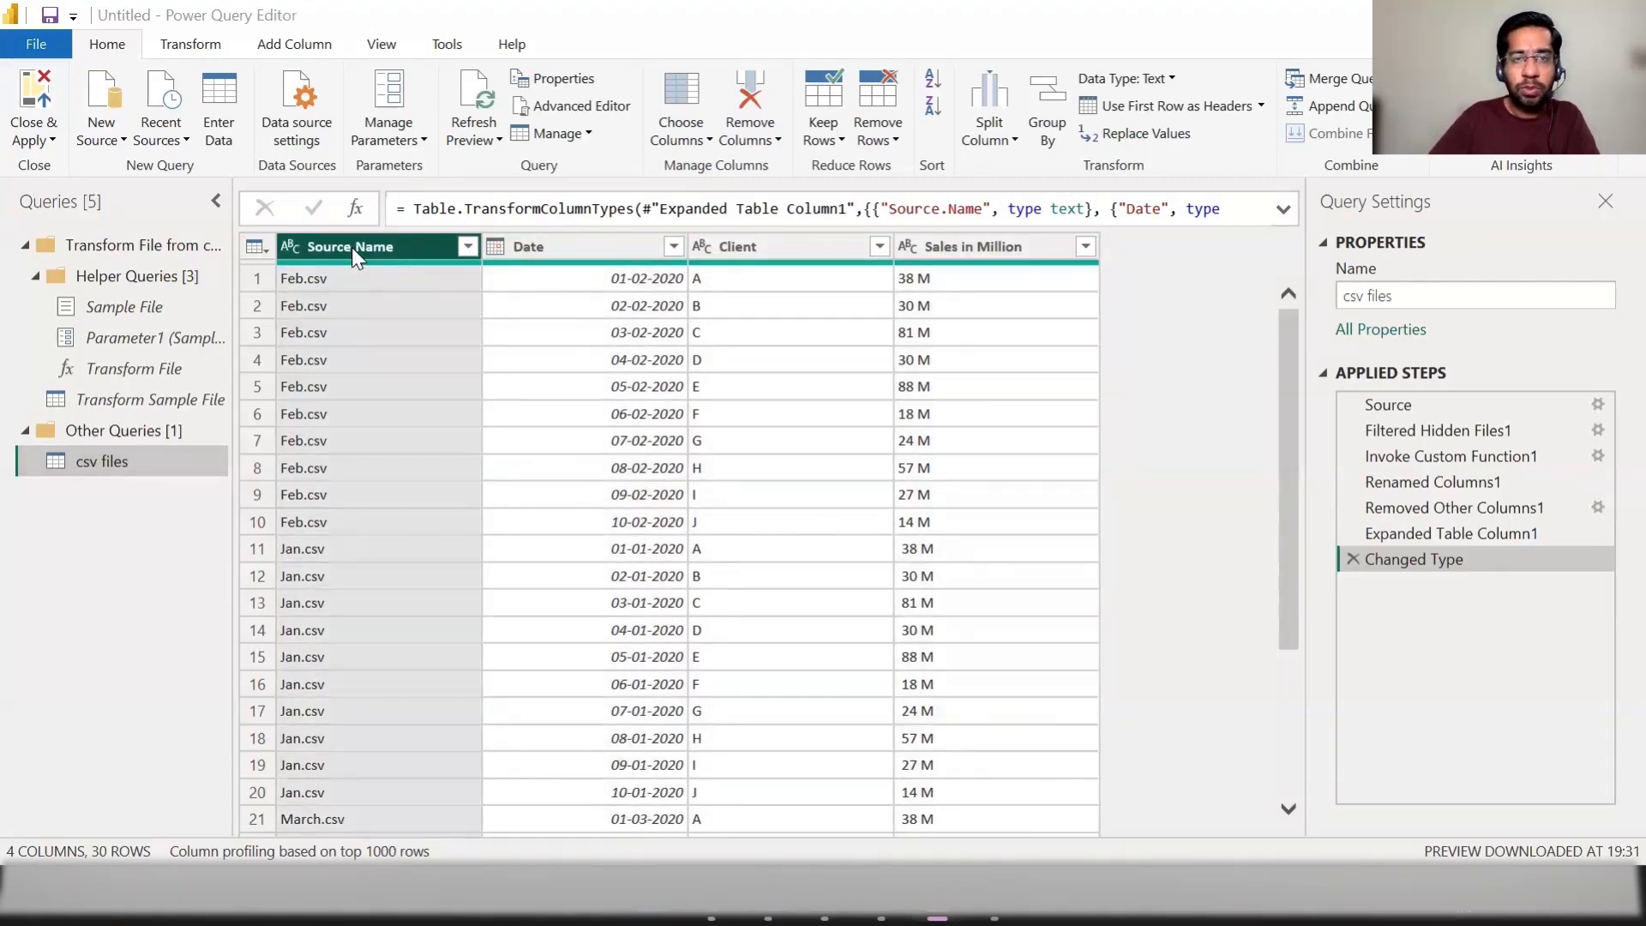
{"action": "left_click", "coordinate": [748, 140]}
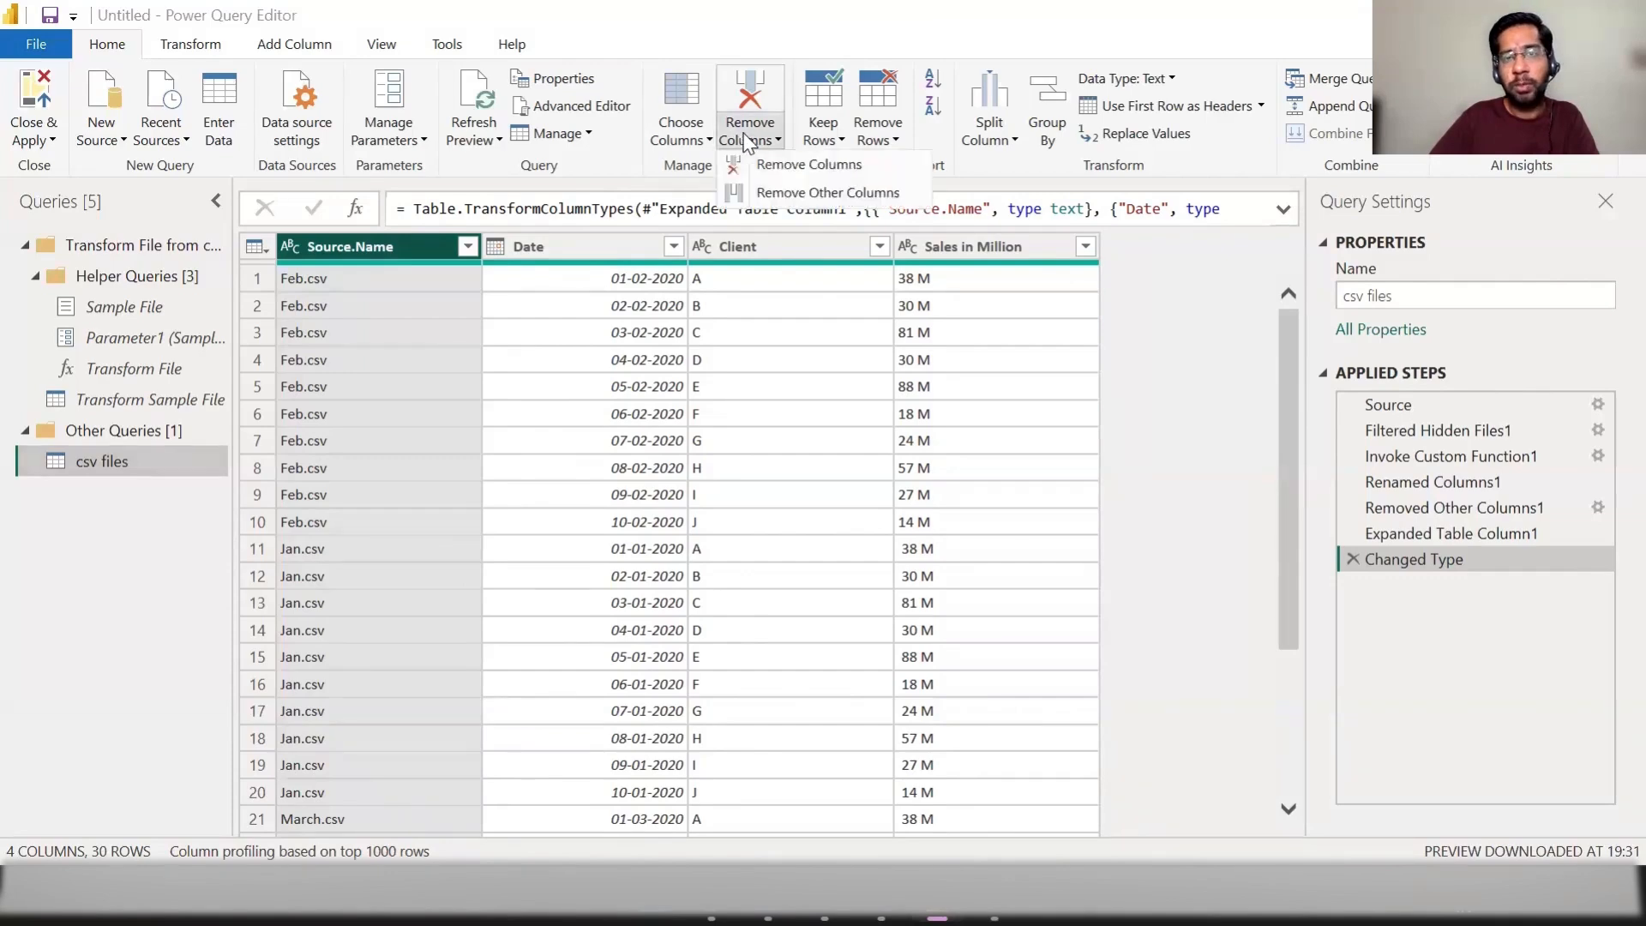
{"action": "left_click", "coordinate": [759, 172]}
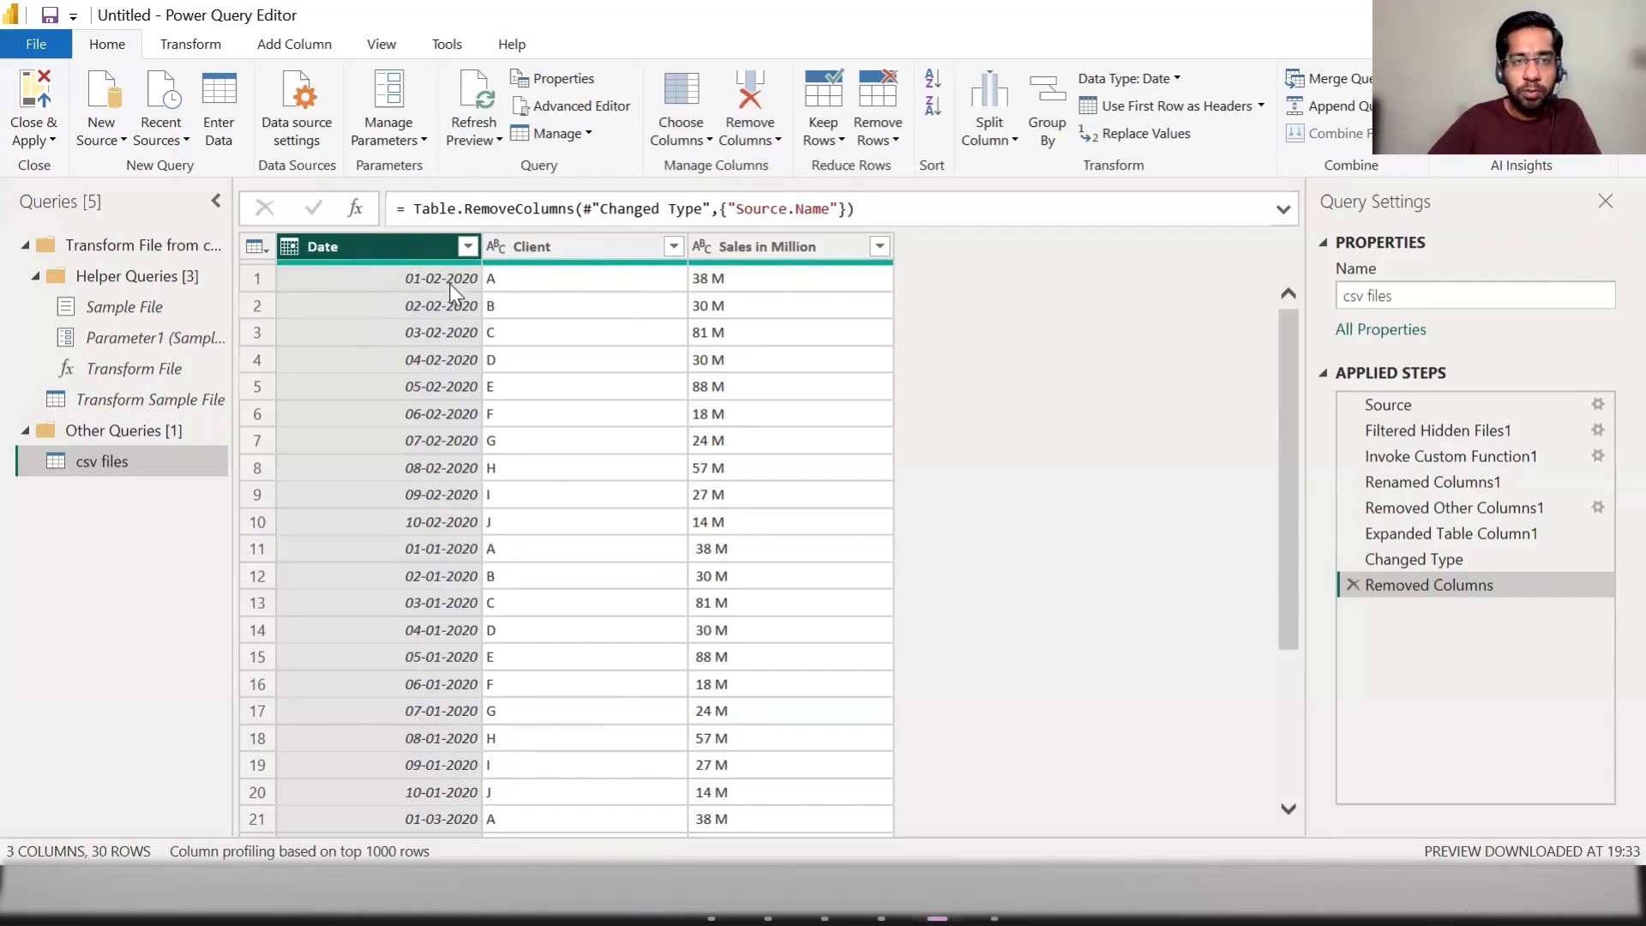
Step: Sort the combined rows by Date in ascending order and check the records down to the last row
{"action": "left_click", "coordinate": [468, 248]}
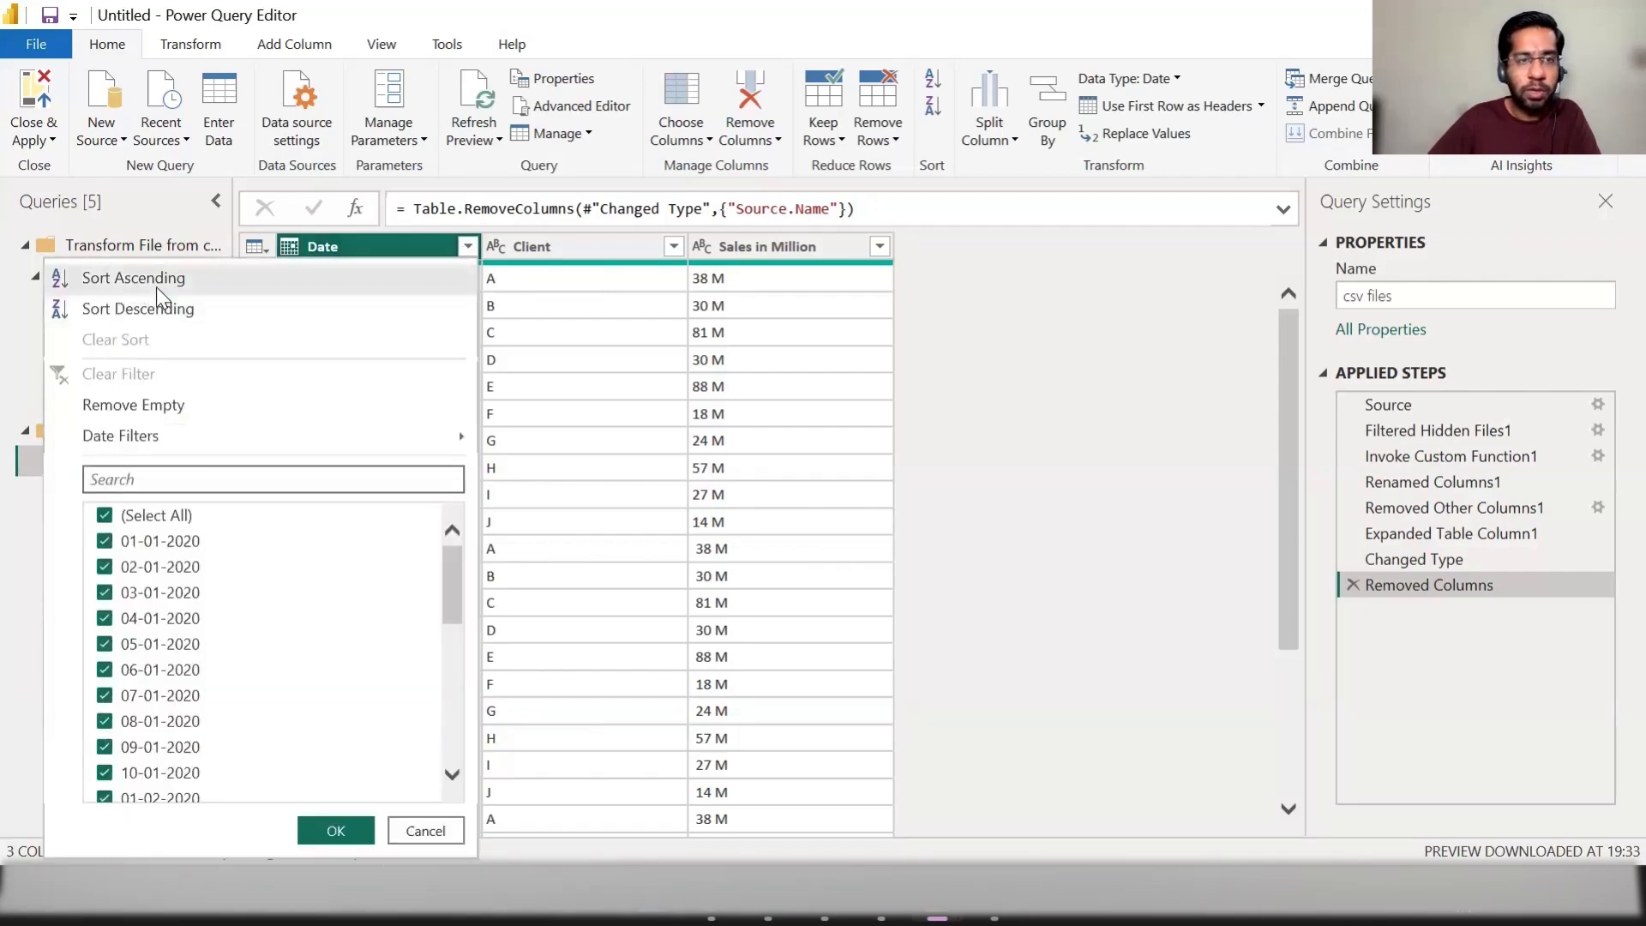
{"action": "left_click", "coordinate": [262, 277]}
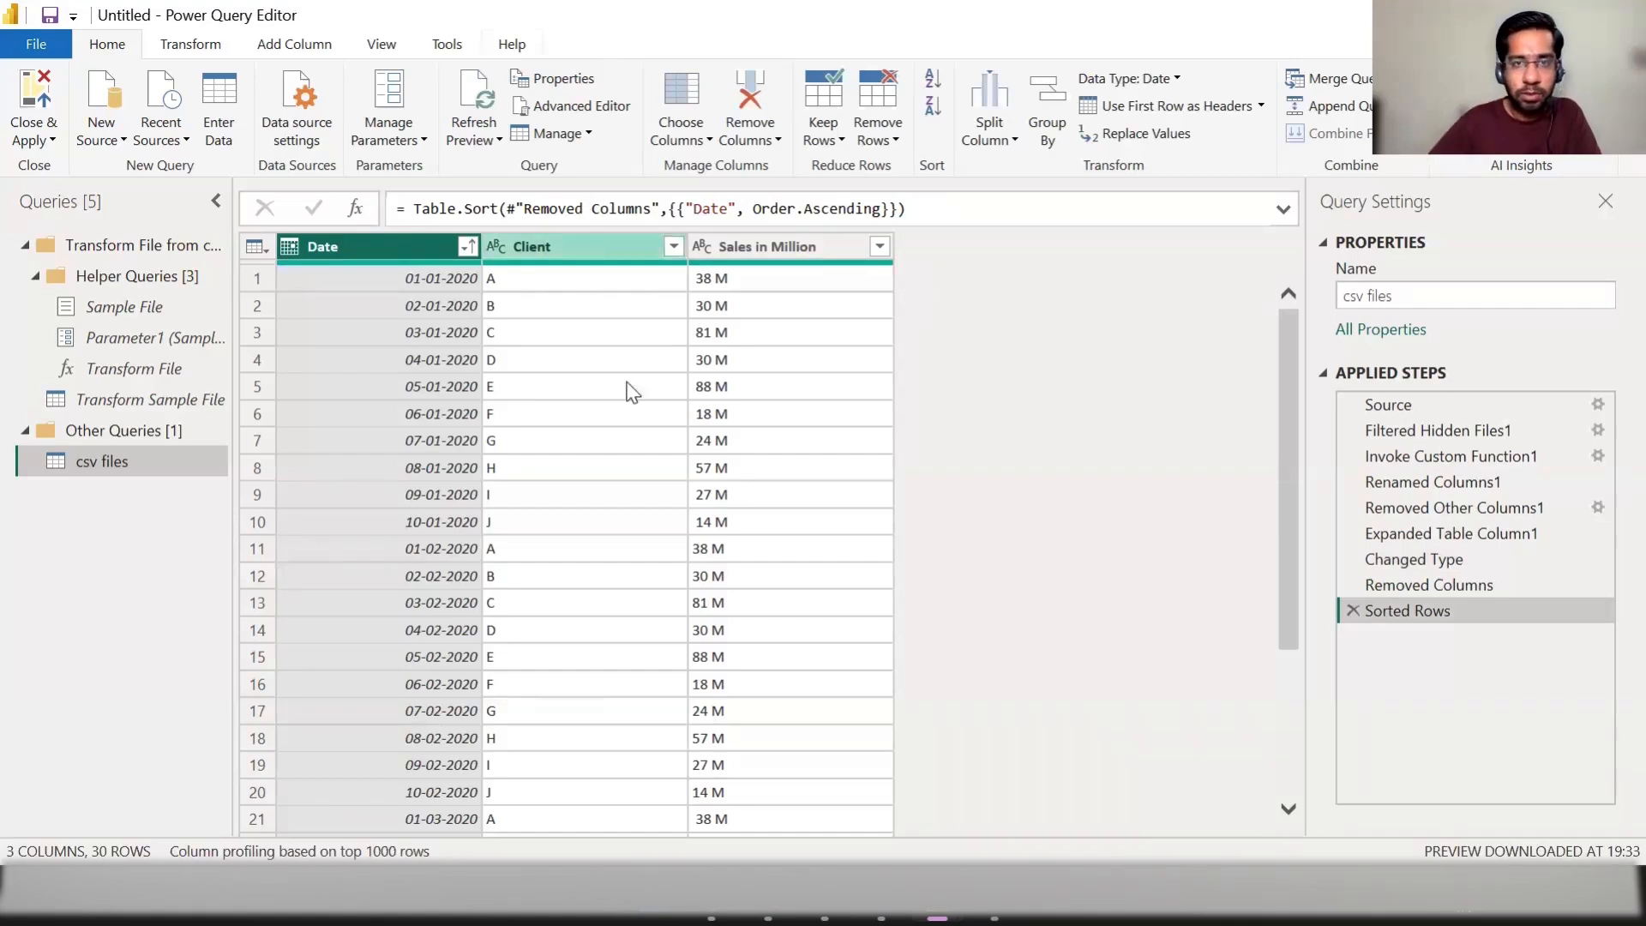
{"action": "scroll", "coordinate": [514, 416], "scroll_direction": "down", "scroll_amount": 3}
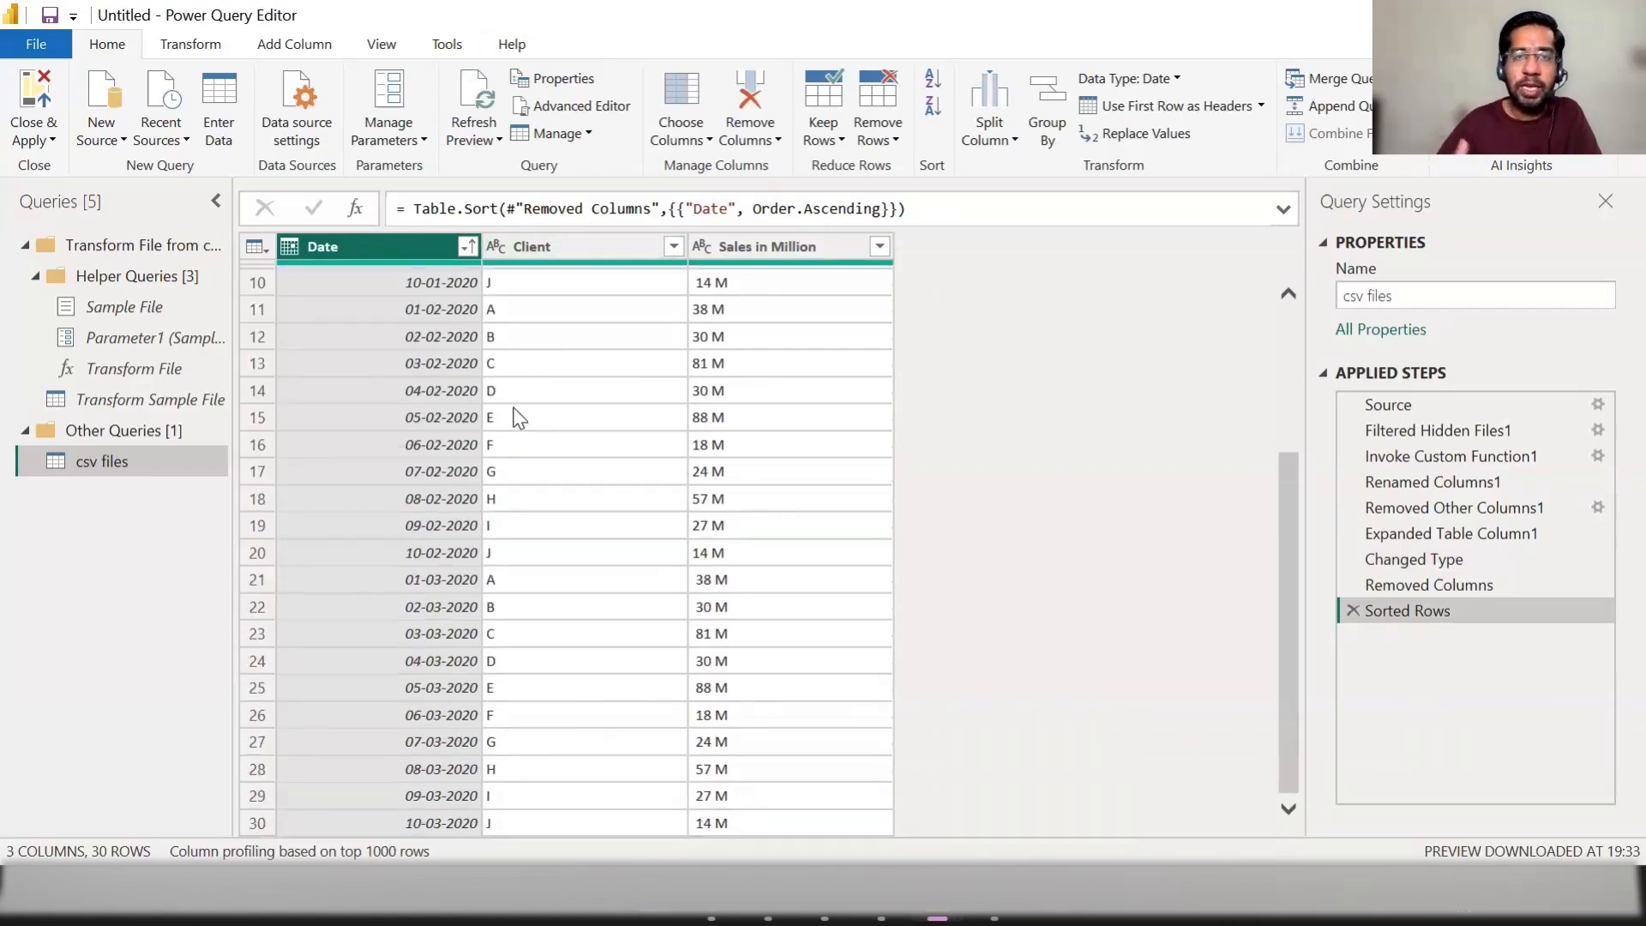
Step: Close the query editor with its changes applied and show the report's data tables
{"action": "left_click", "coordinate": [35, 140]}
{"action": "left_click", "coordinate": [84, 166]}
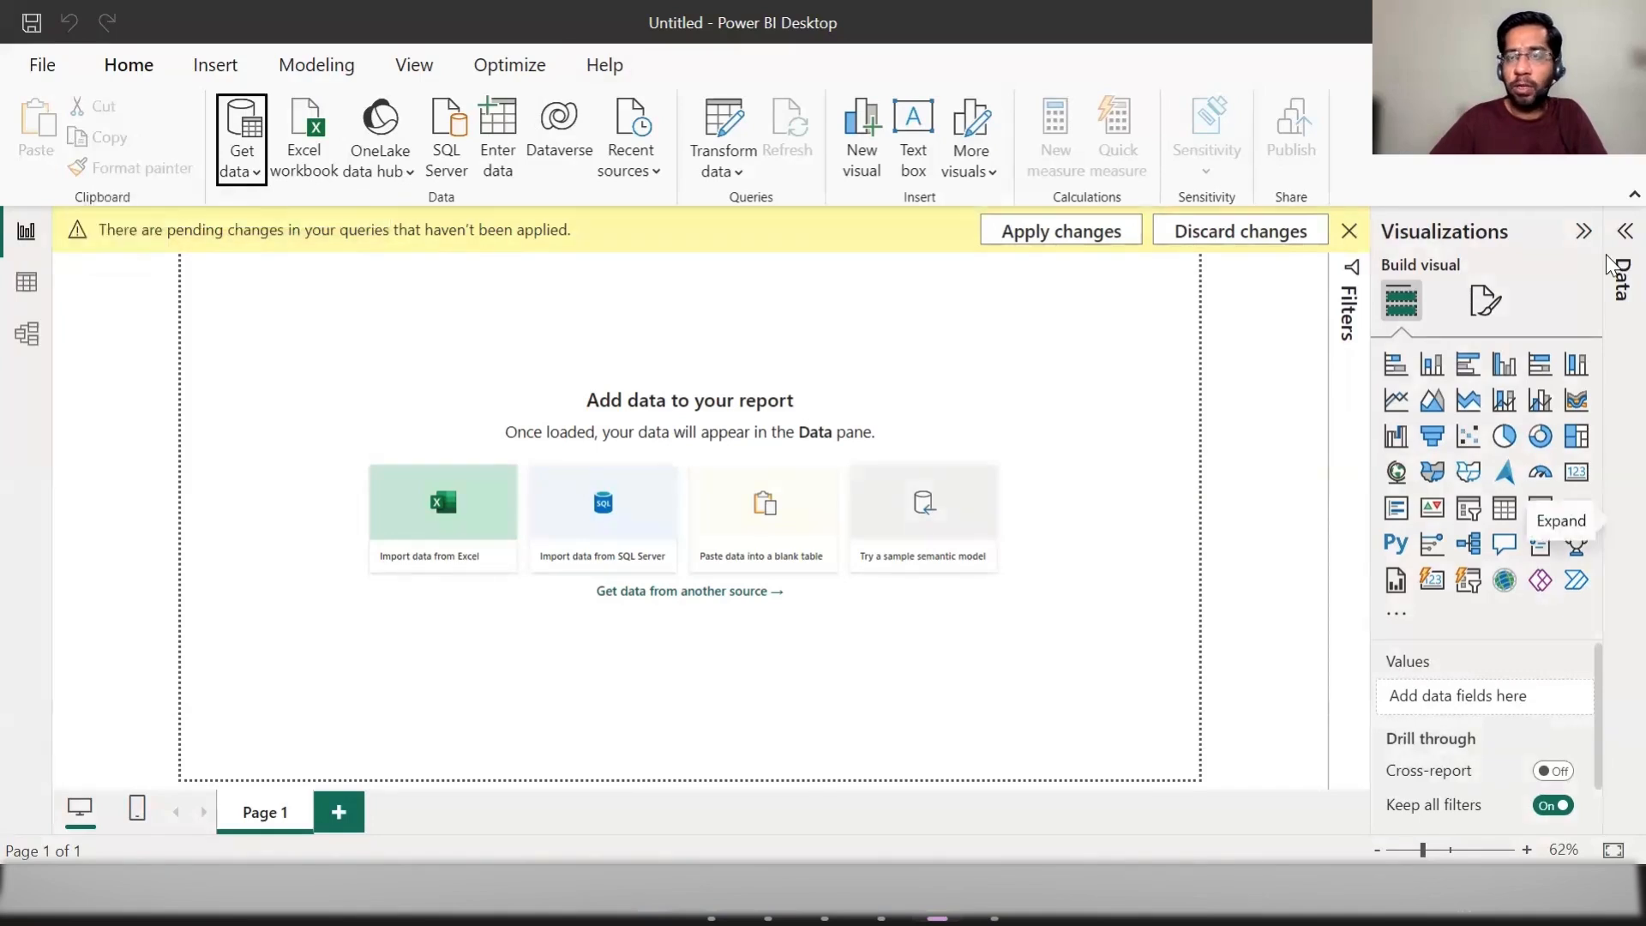
{"action": "left_click", "coordinate": [1620, 276]}
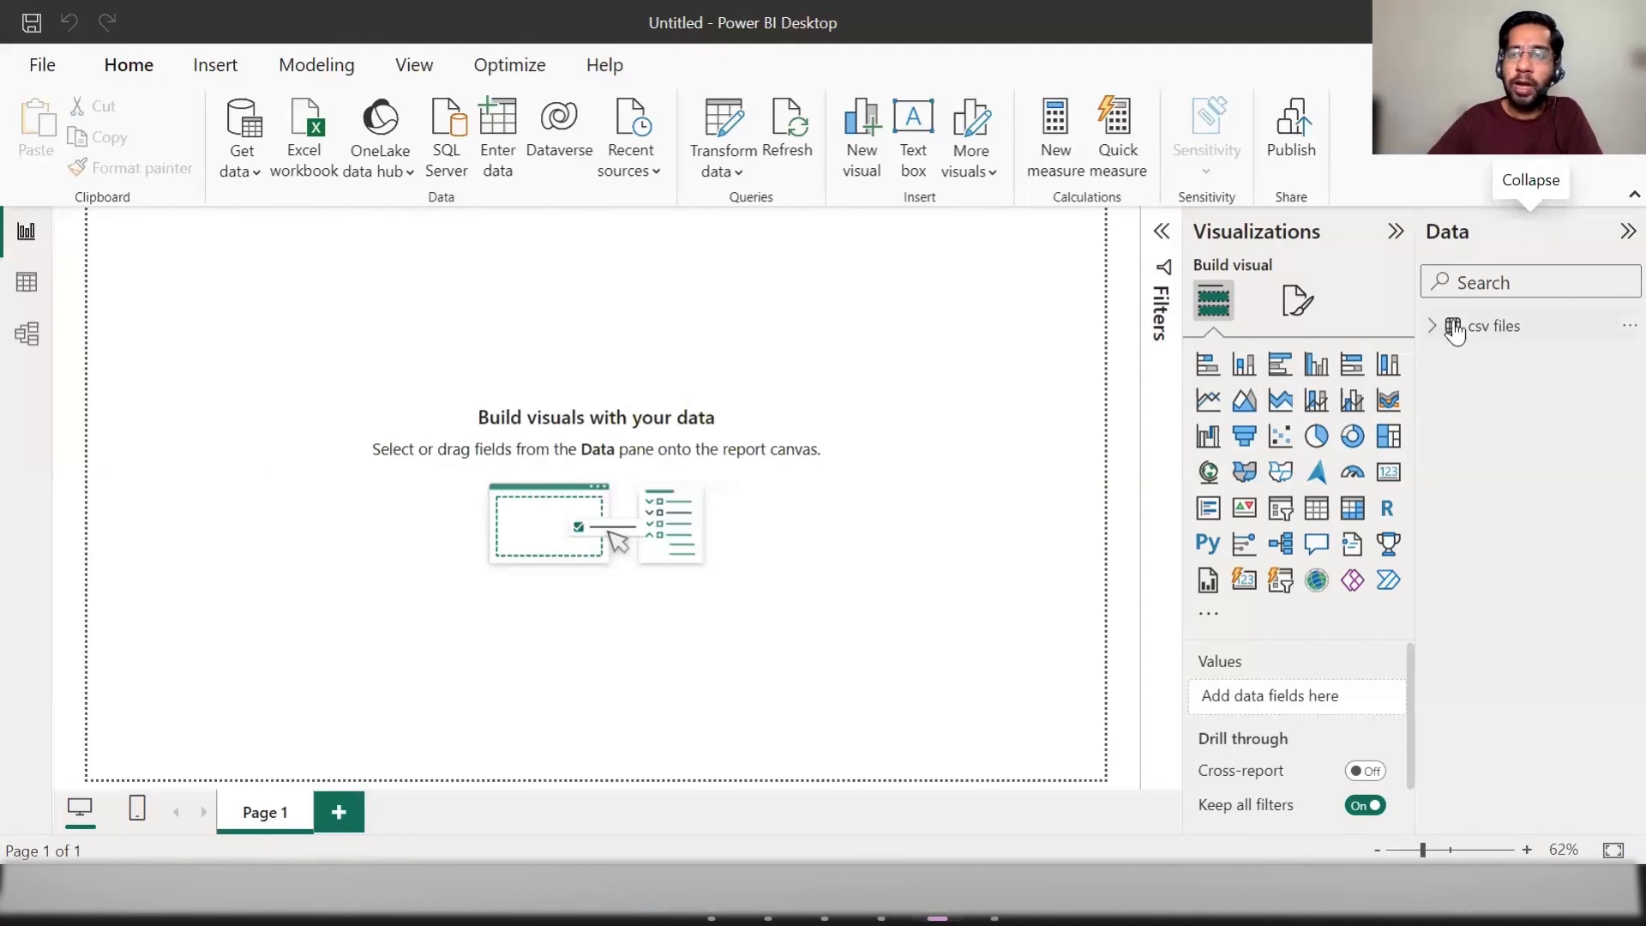
Step: Rename the loaded csv files table to sales data
{"action": "left_click", "coordinate": [1629, 326]}
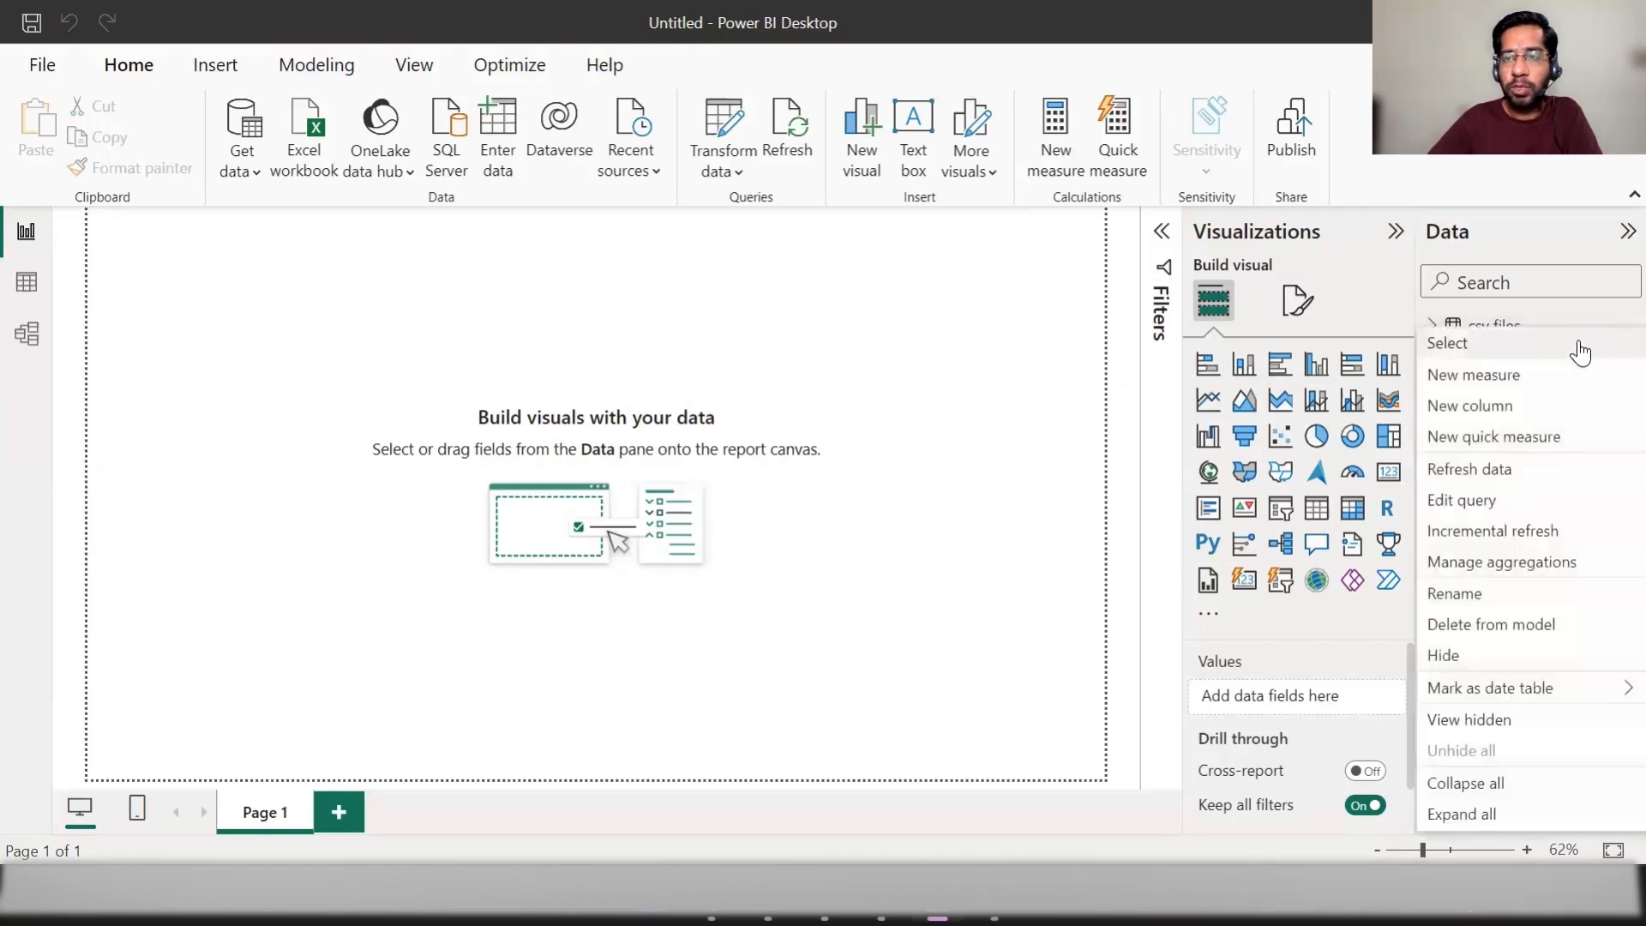
{"action": "left_click", "coordinate": [1455, 593]}
{"action": "type", "text": "sa"}
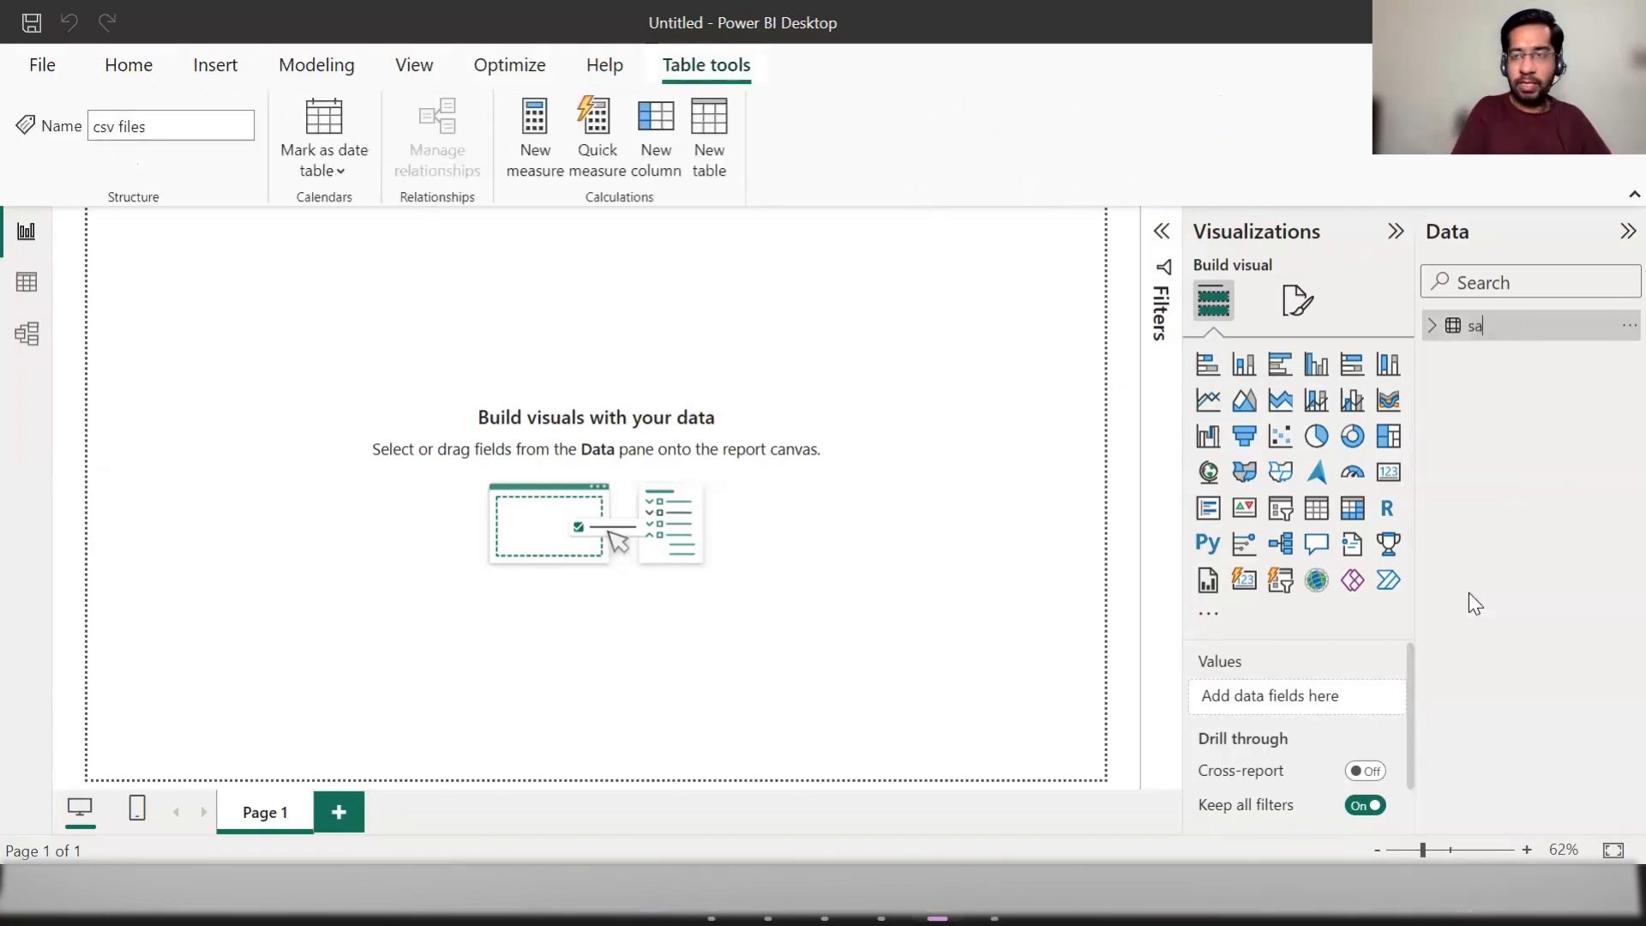
{"action": "type", "text": "les data"}
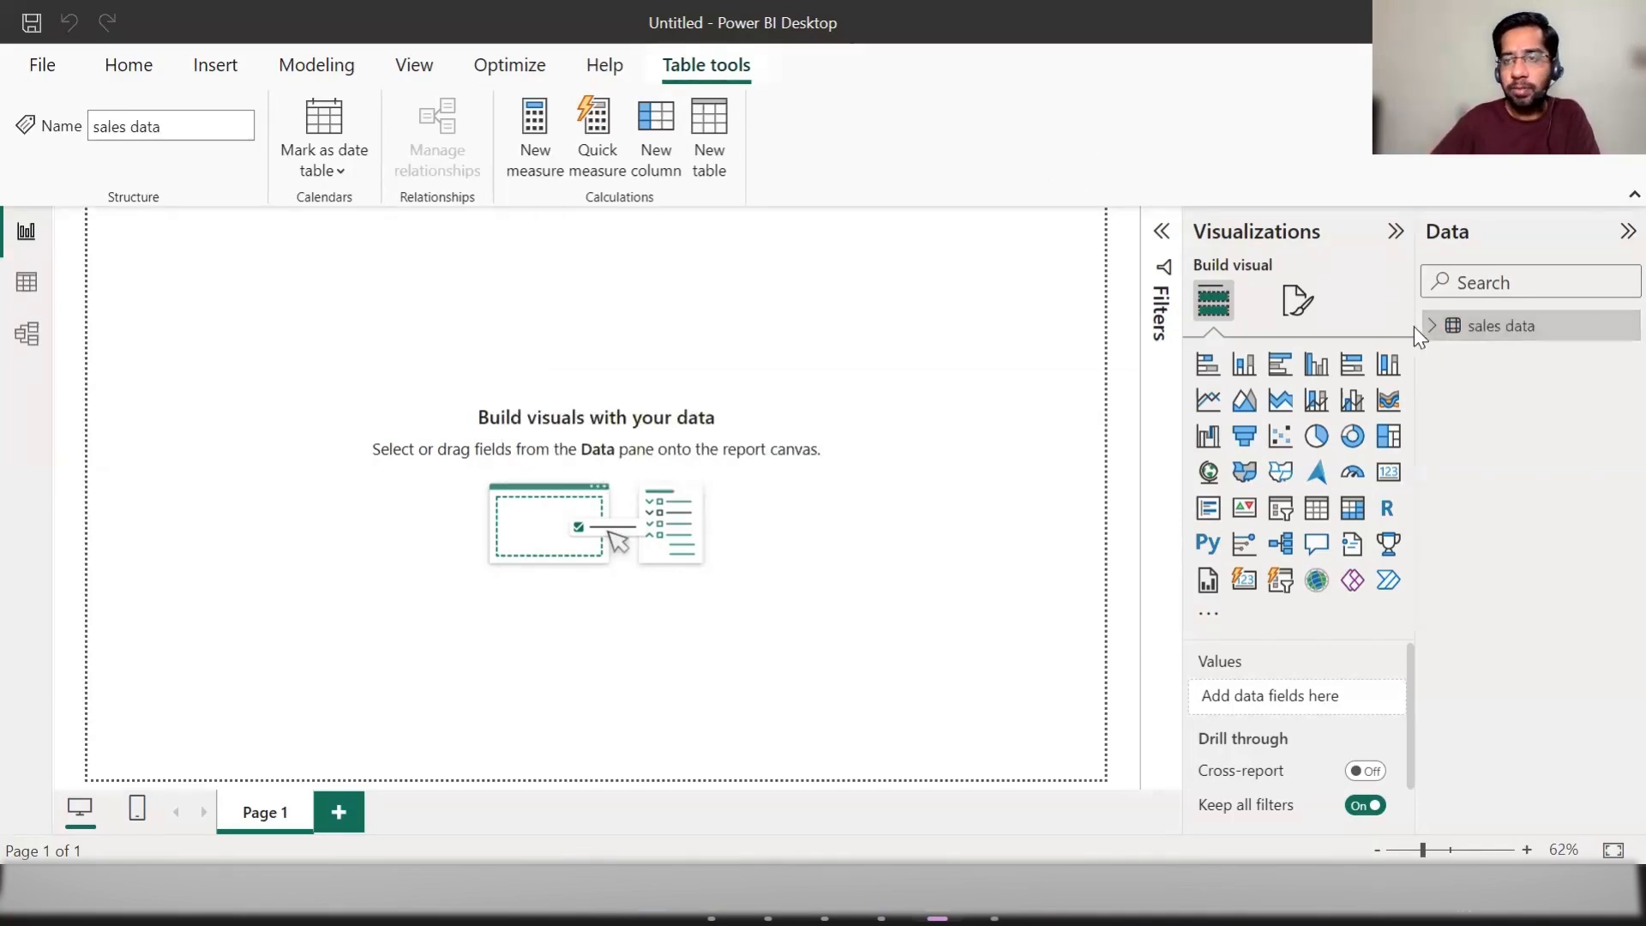
Step: Create a table visual with the Client and Sales in Million fields and enlarge it to show its rows
{"action": "left_click", "coordinate": [1429, 330]}
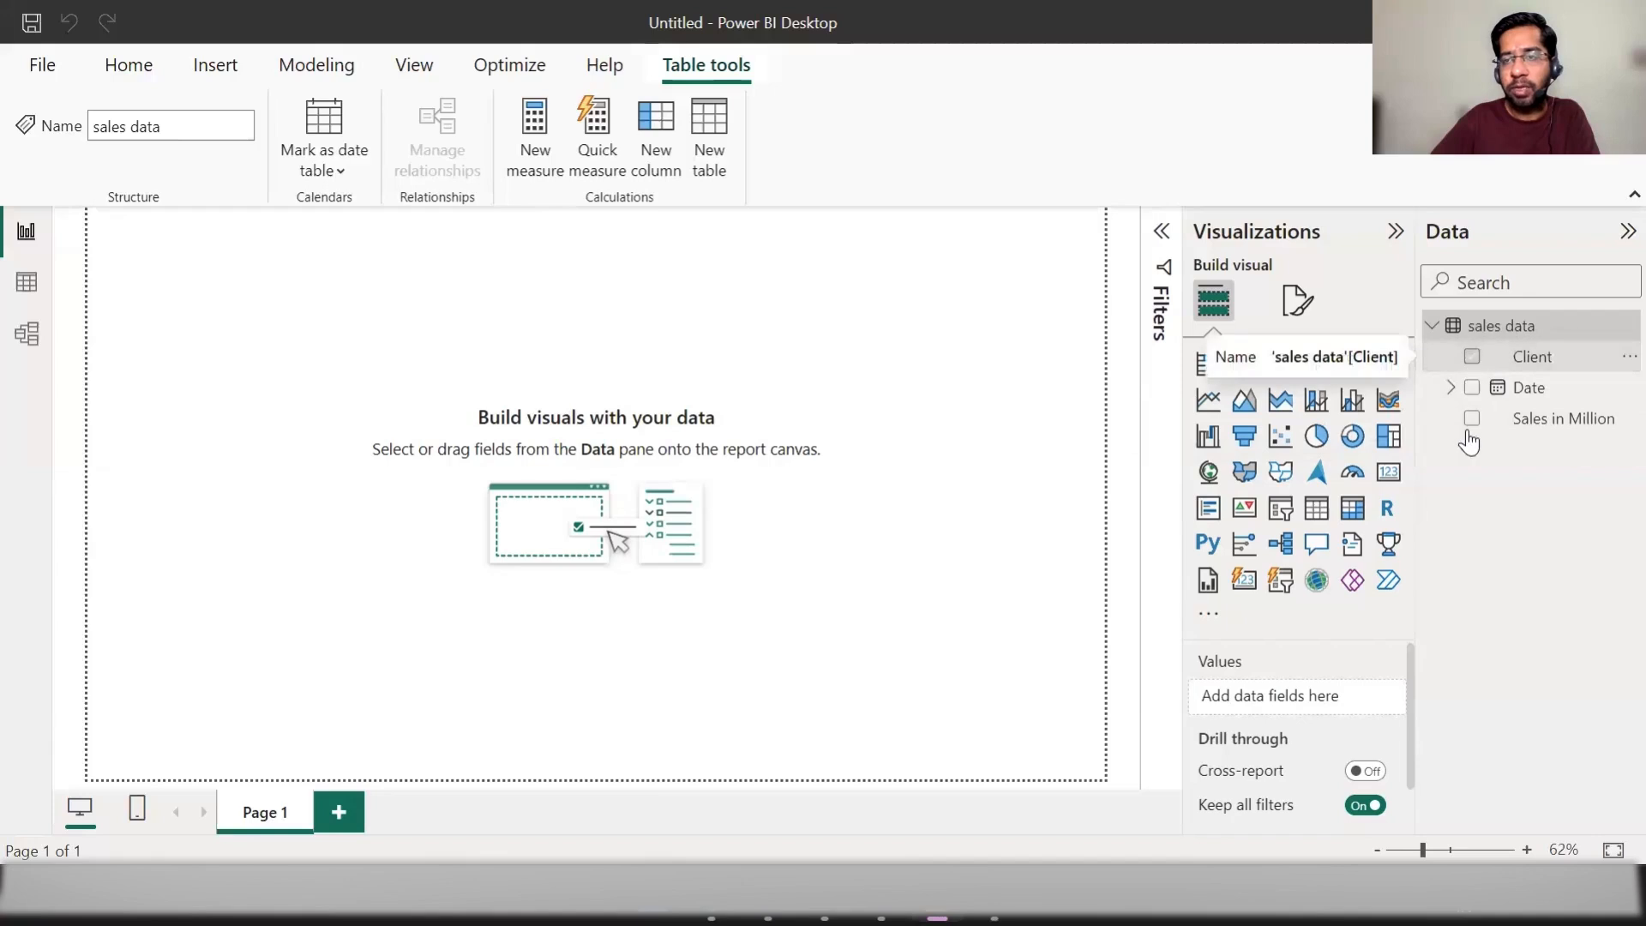
{"action": "left_click", "coordinate": [1471, 356]}
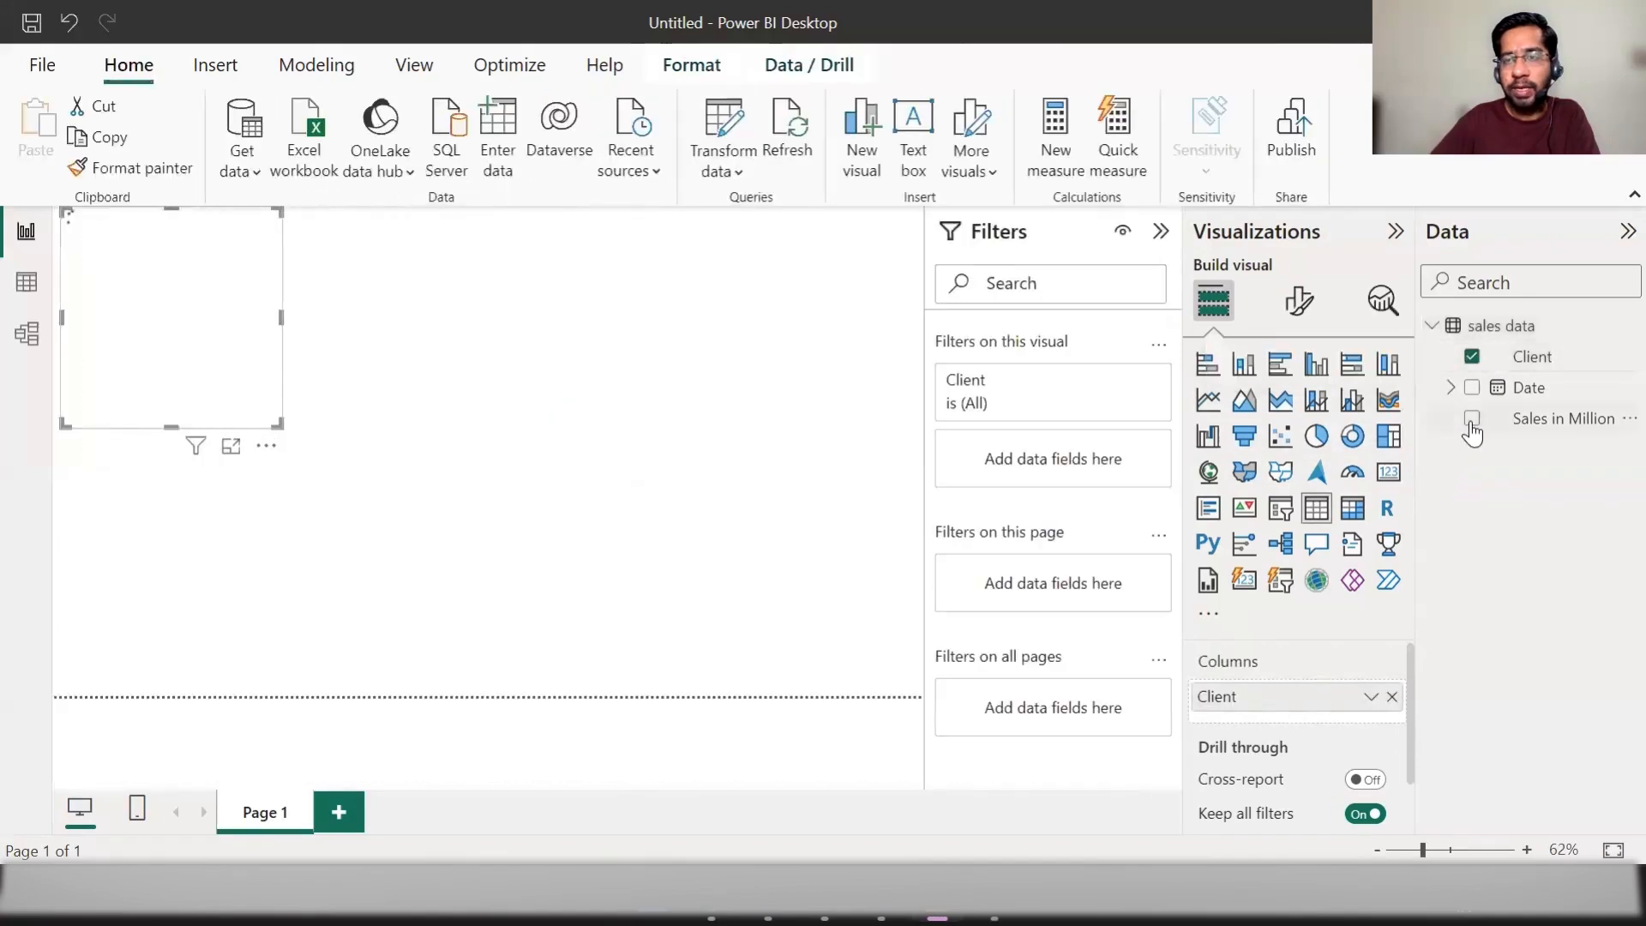
{"action": "left_click", "coordinate": [1472, 418]}
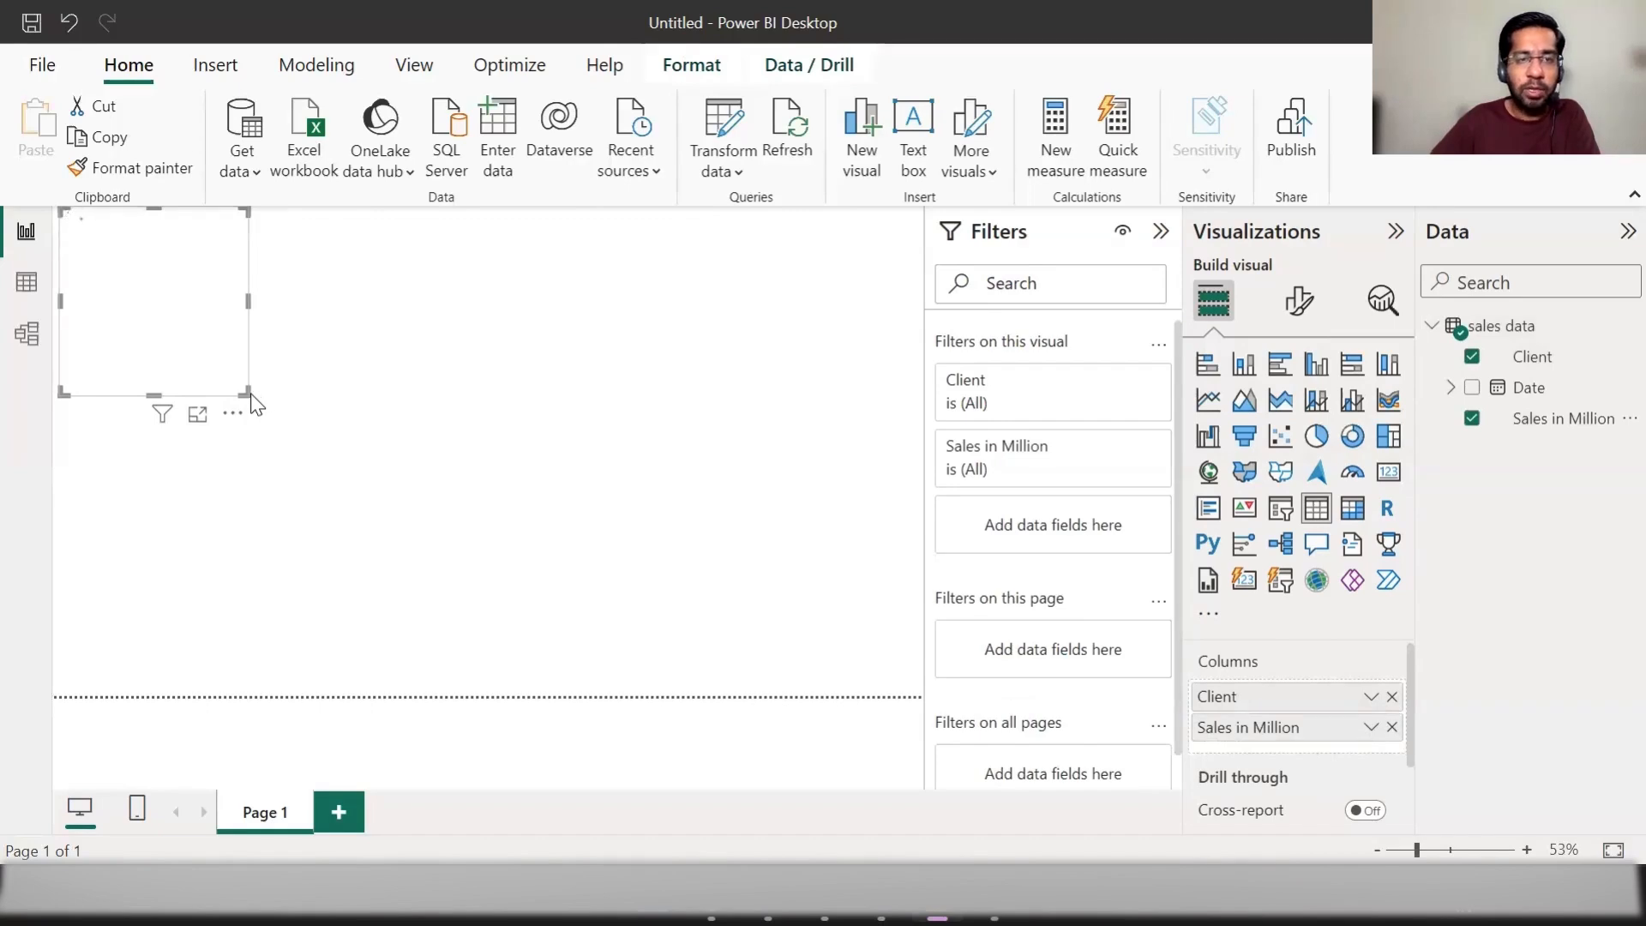
{"action": "left_click_drag", "start_coordinate": [248, 395], "coordinate": [385, 528]}
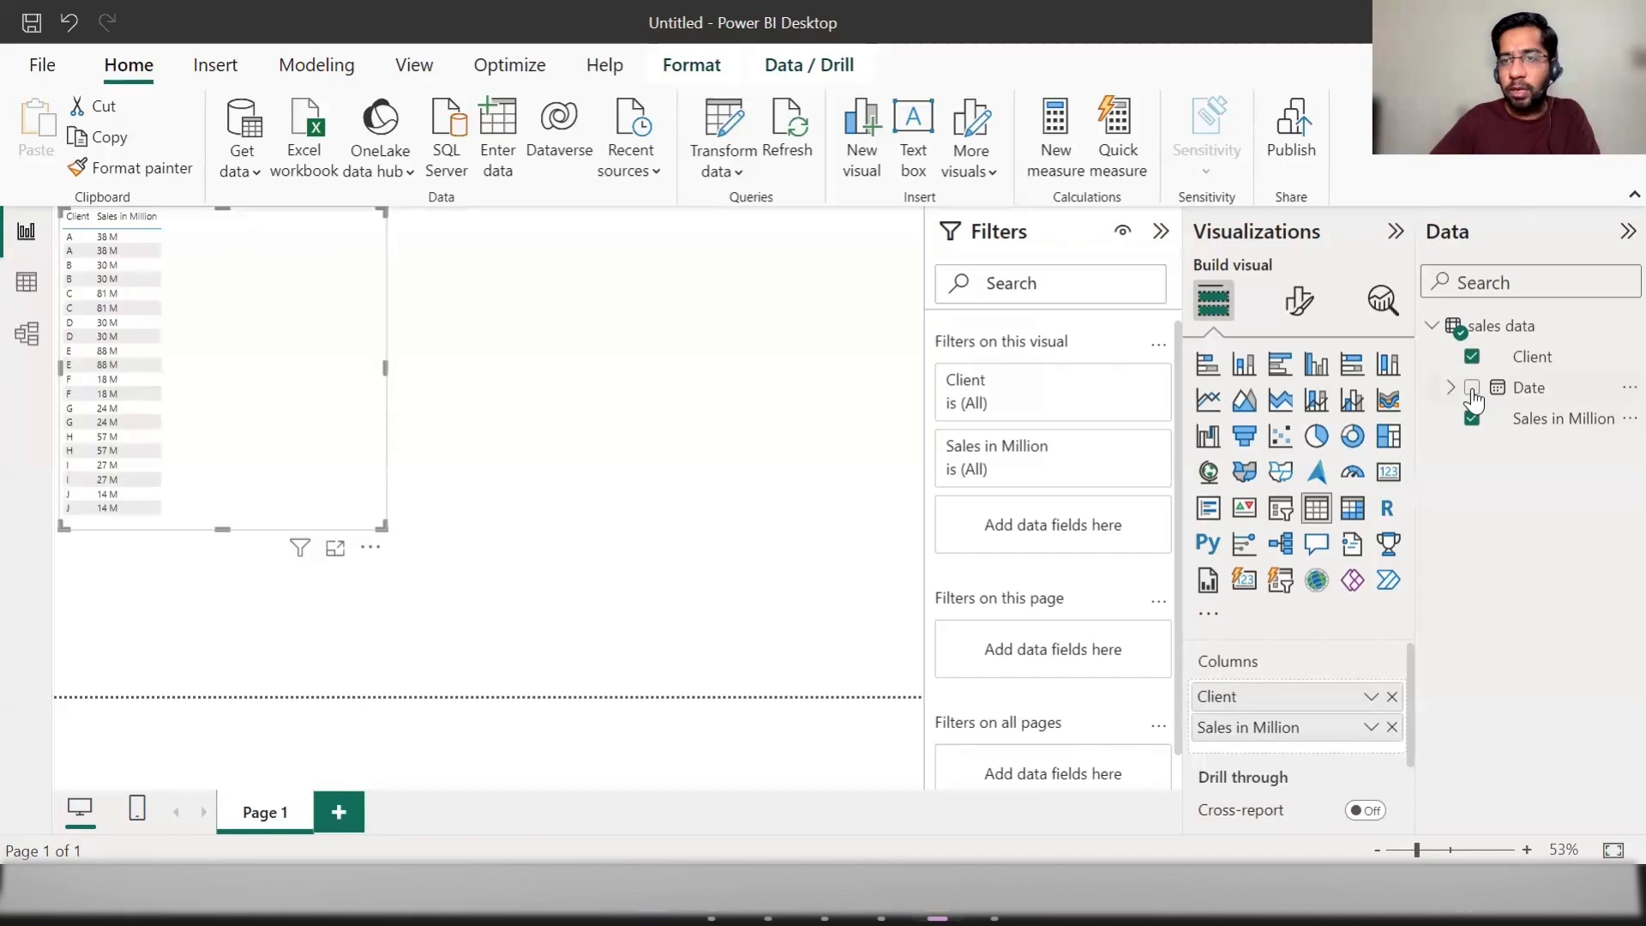
Step: Add the Date field to the table visual and enlarge it until all client rows fit, leaving it deselected
{"action": "left_click", "coordinate": [1472, 389]}
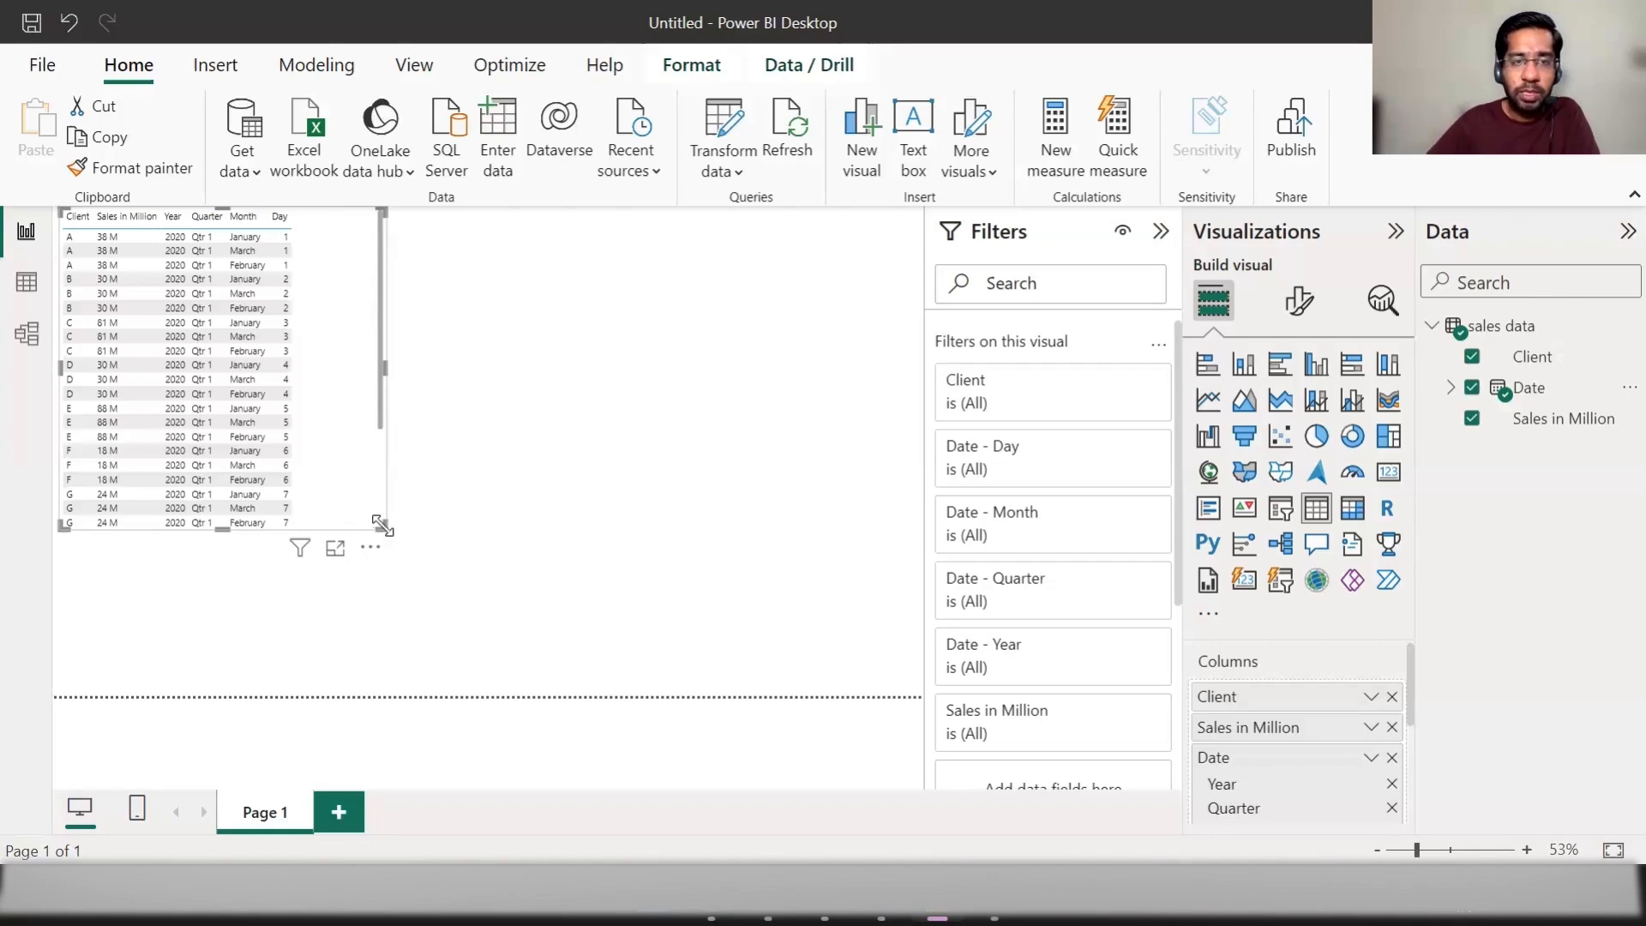
{"action": "left_click_drag", "start_coordinate": [380, 527], "coordinate": [857, 665]}
{"action": "left_click", "coordinate": [193, 278]}
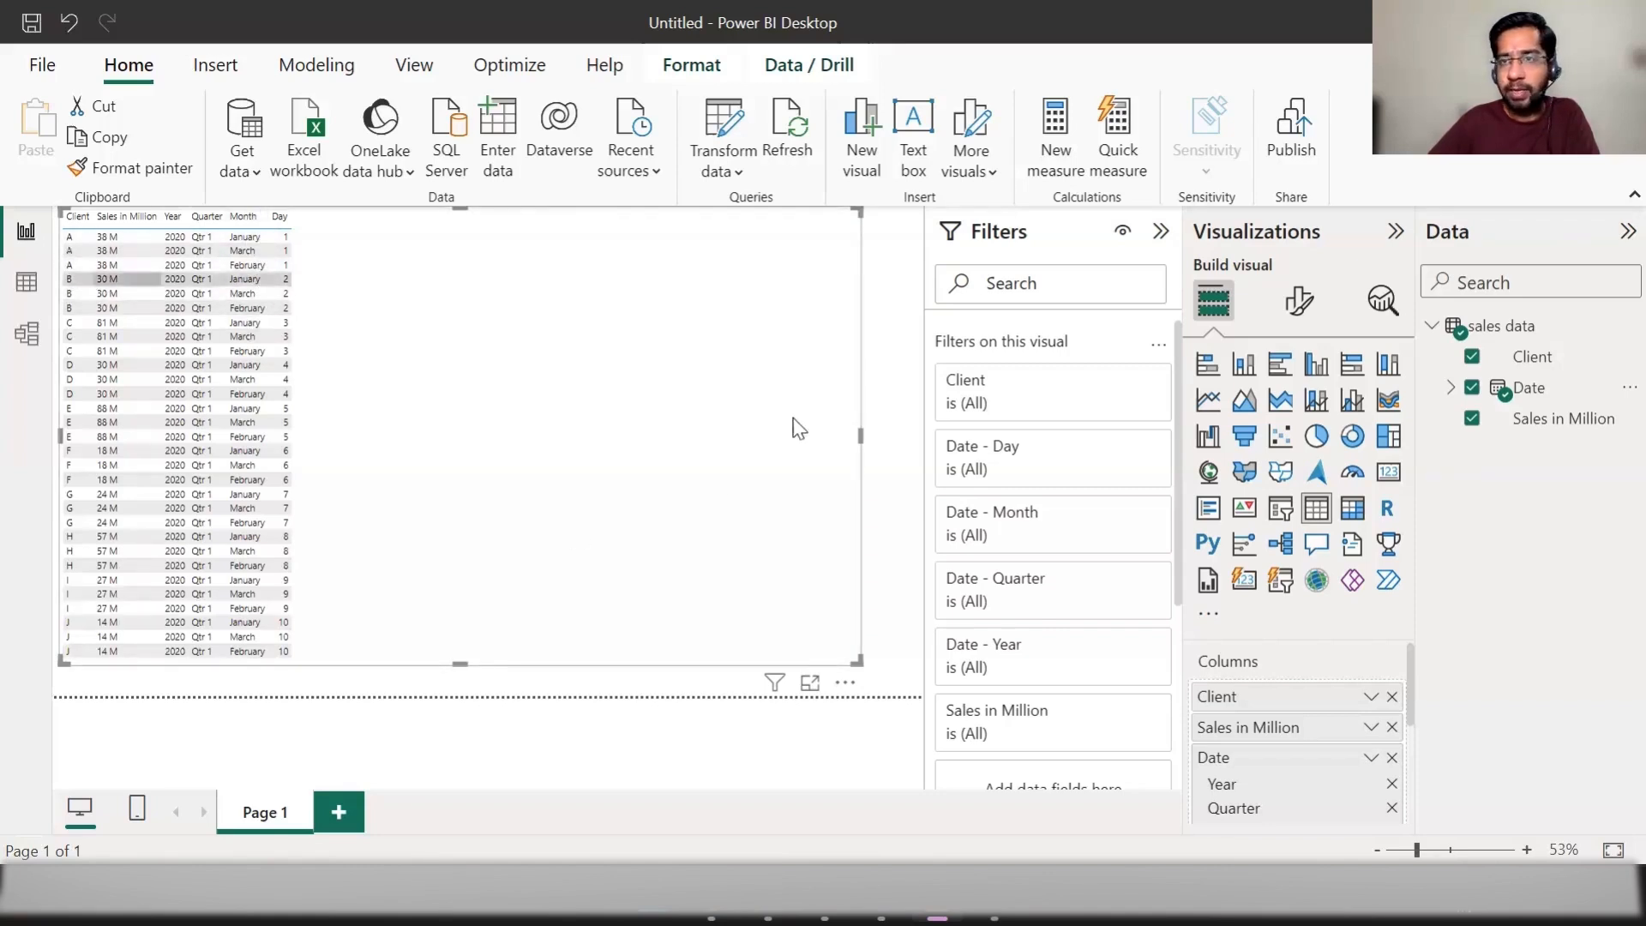
{"action": "left_click", "coordinate": [895, 276]}
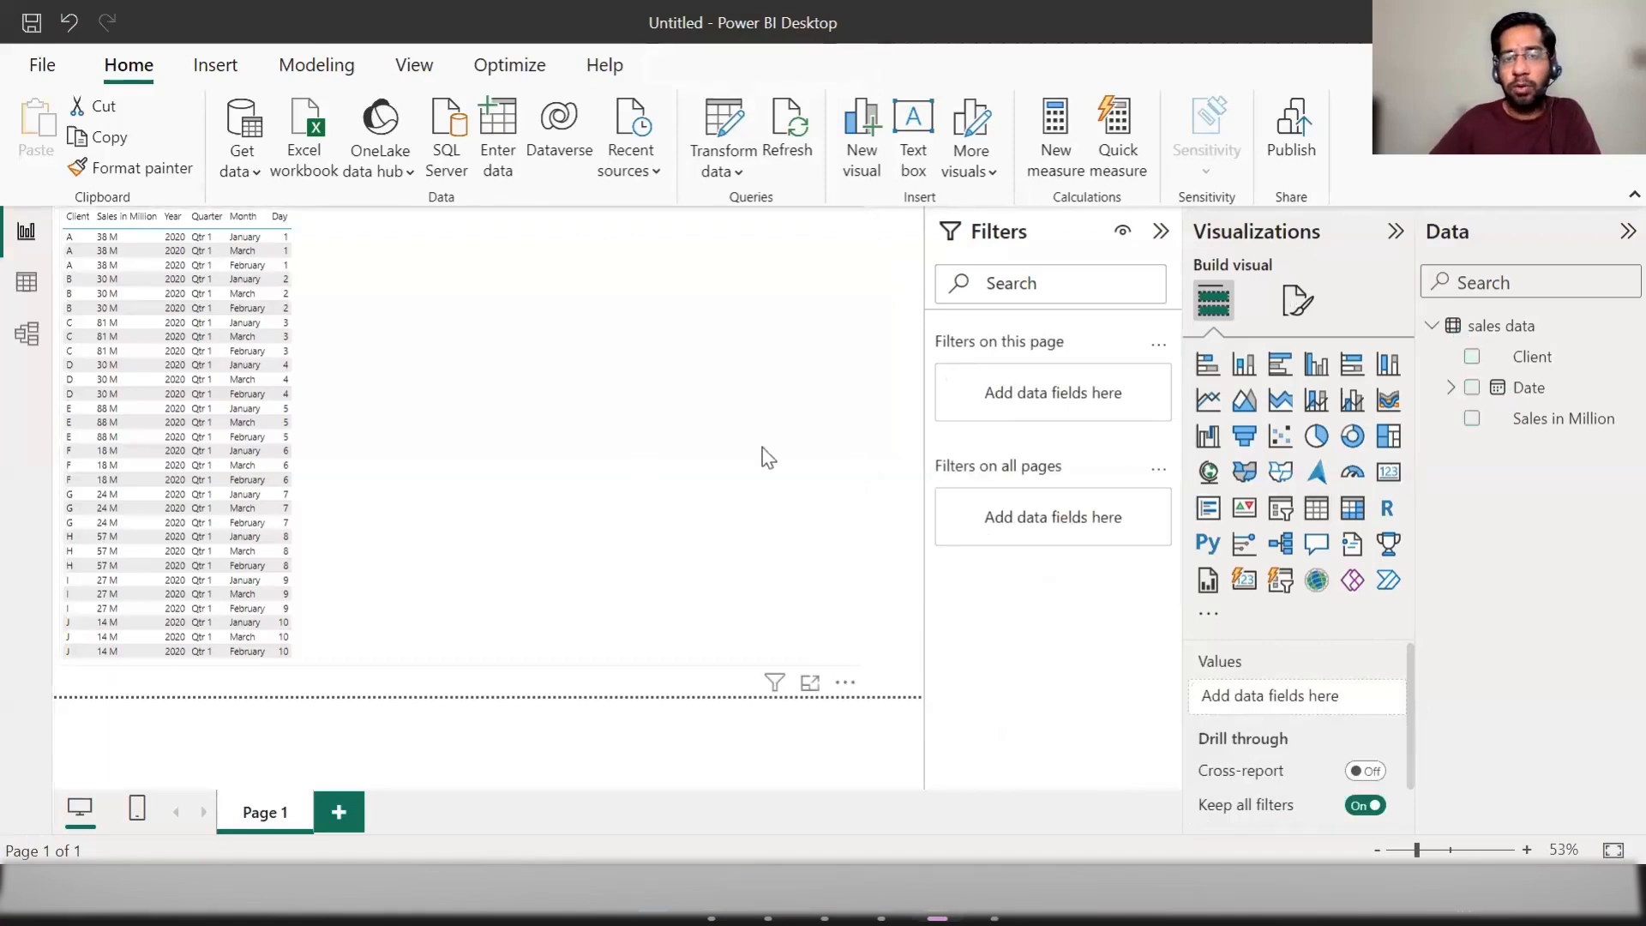
{"action": "left_click", "coordinate": [889, 364]}
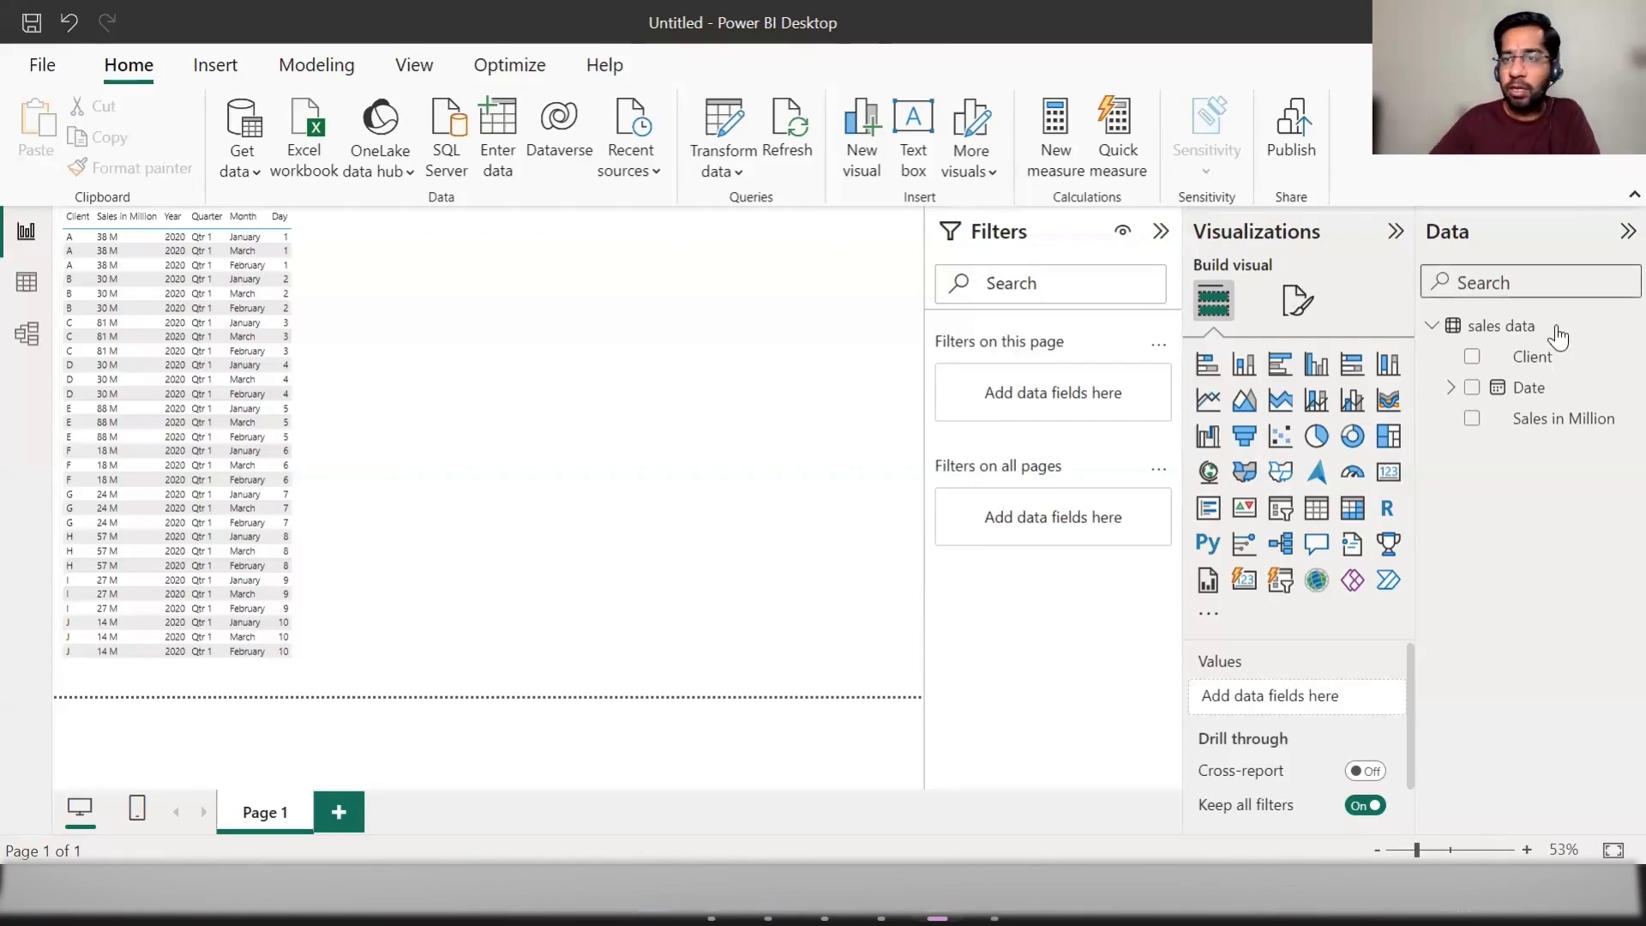
Step: Delete the sales data table from the model and remove the table visual from the report page
{"action": "left_click", "coordinate": [1431, 333]}
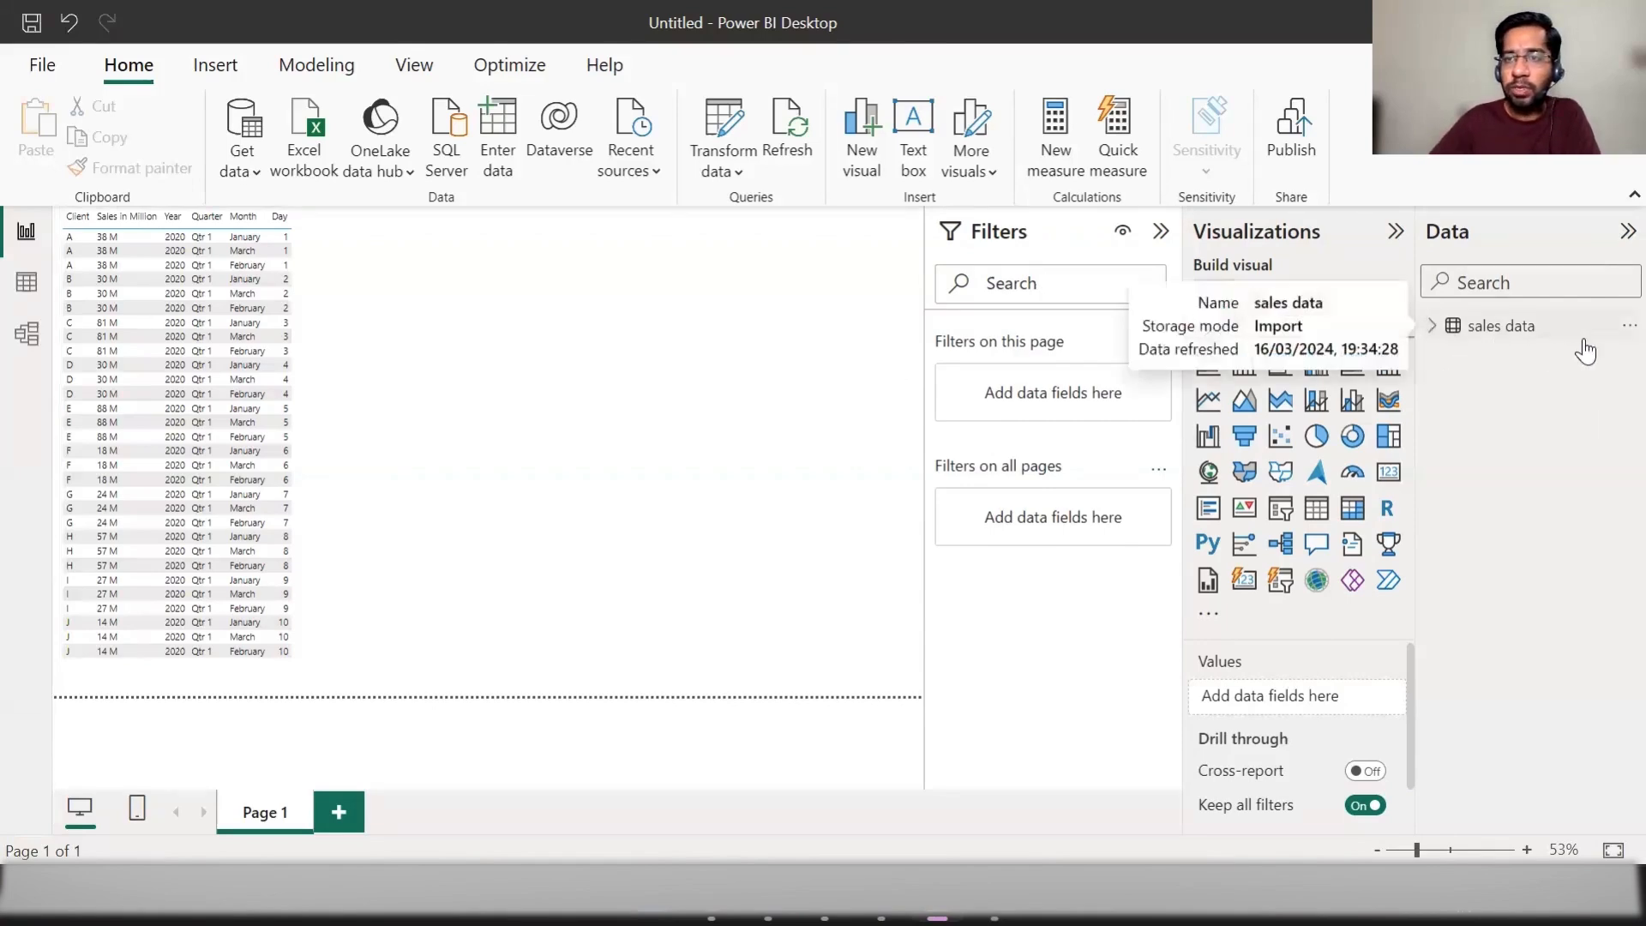
{"action": "left_click", "coordinate": [1626, 326]}
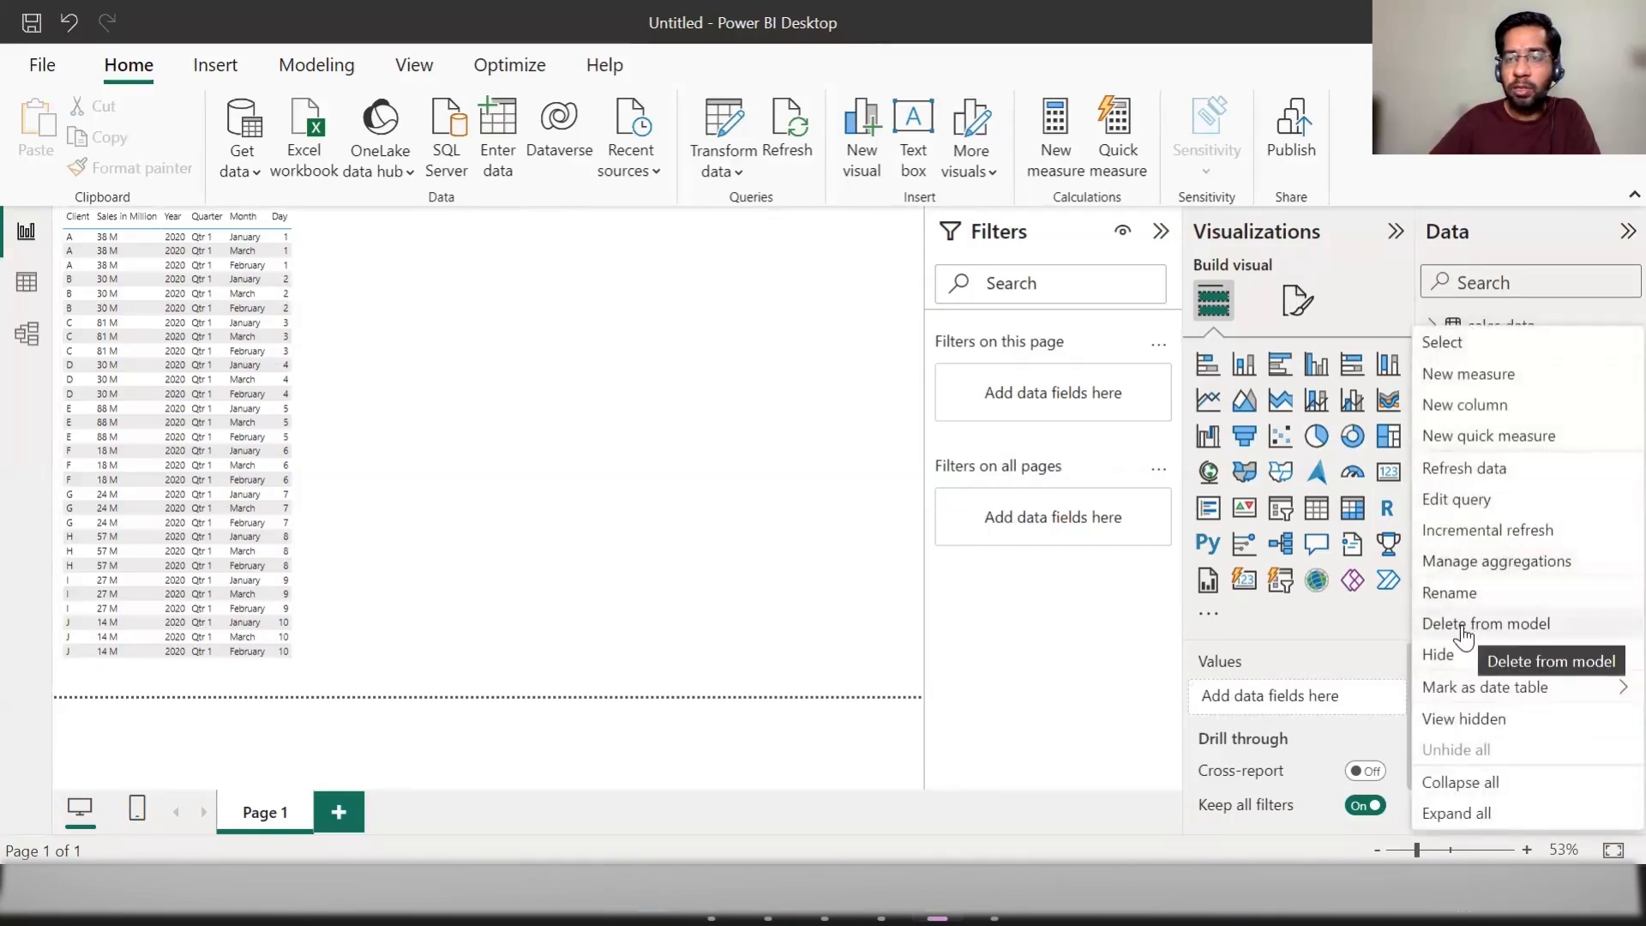
{"action": "left_click", "coordinate": [1609, 325]}
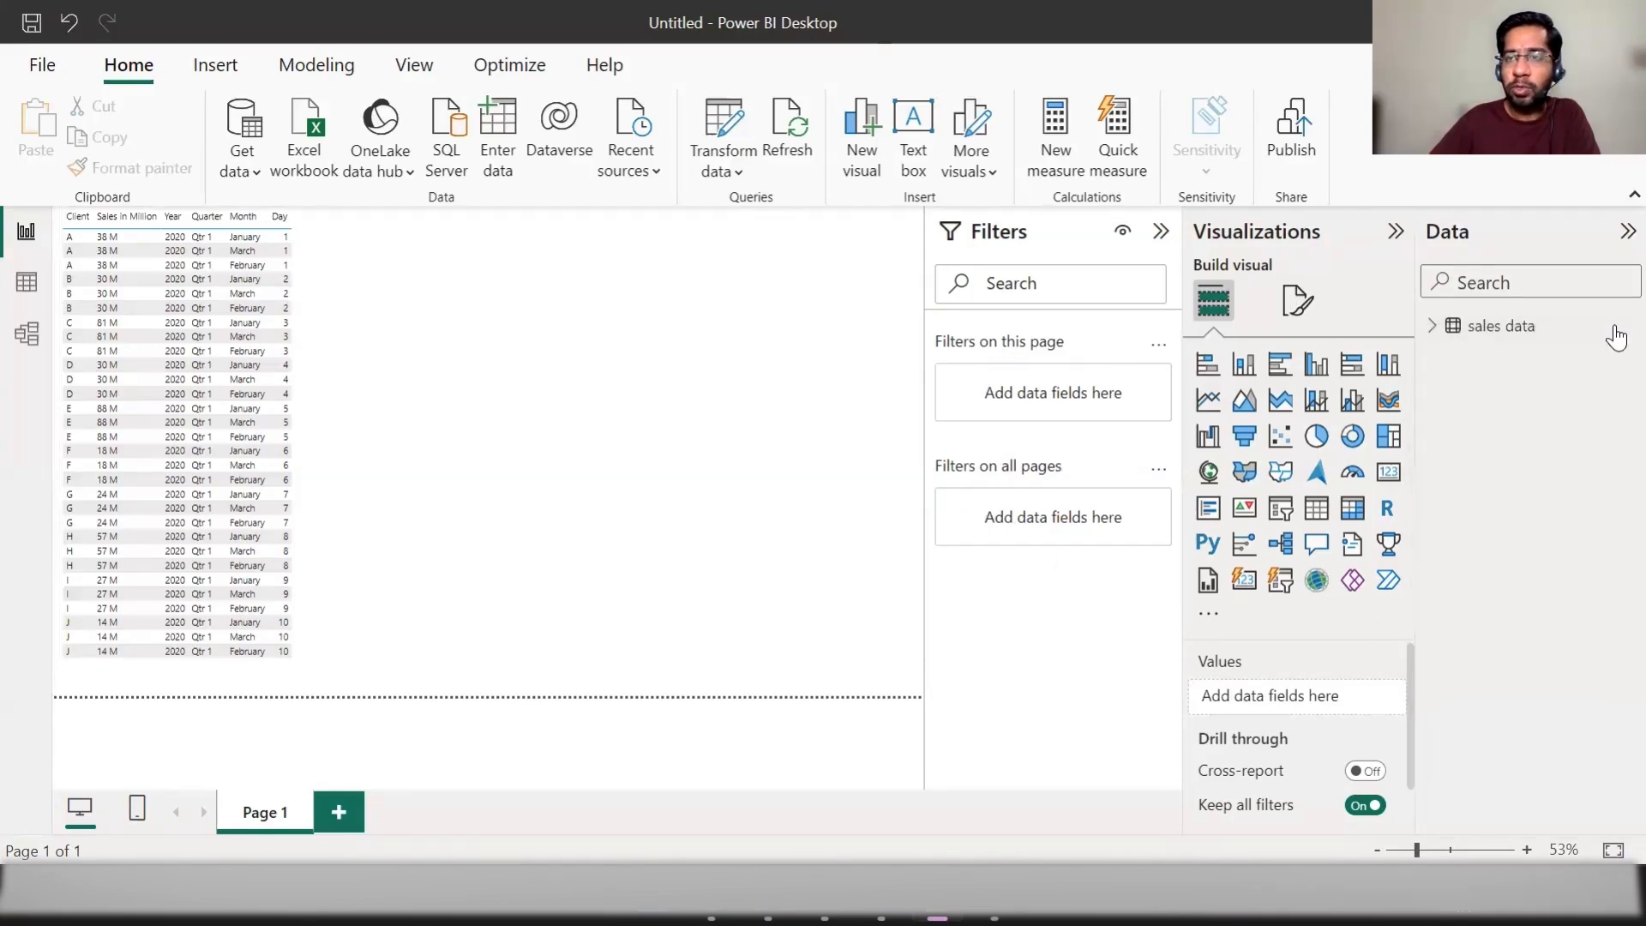
{"action": "left_click", "coordinate": [1619, 326]}
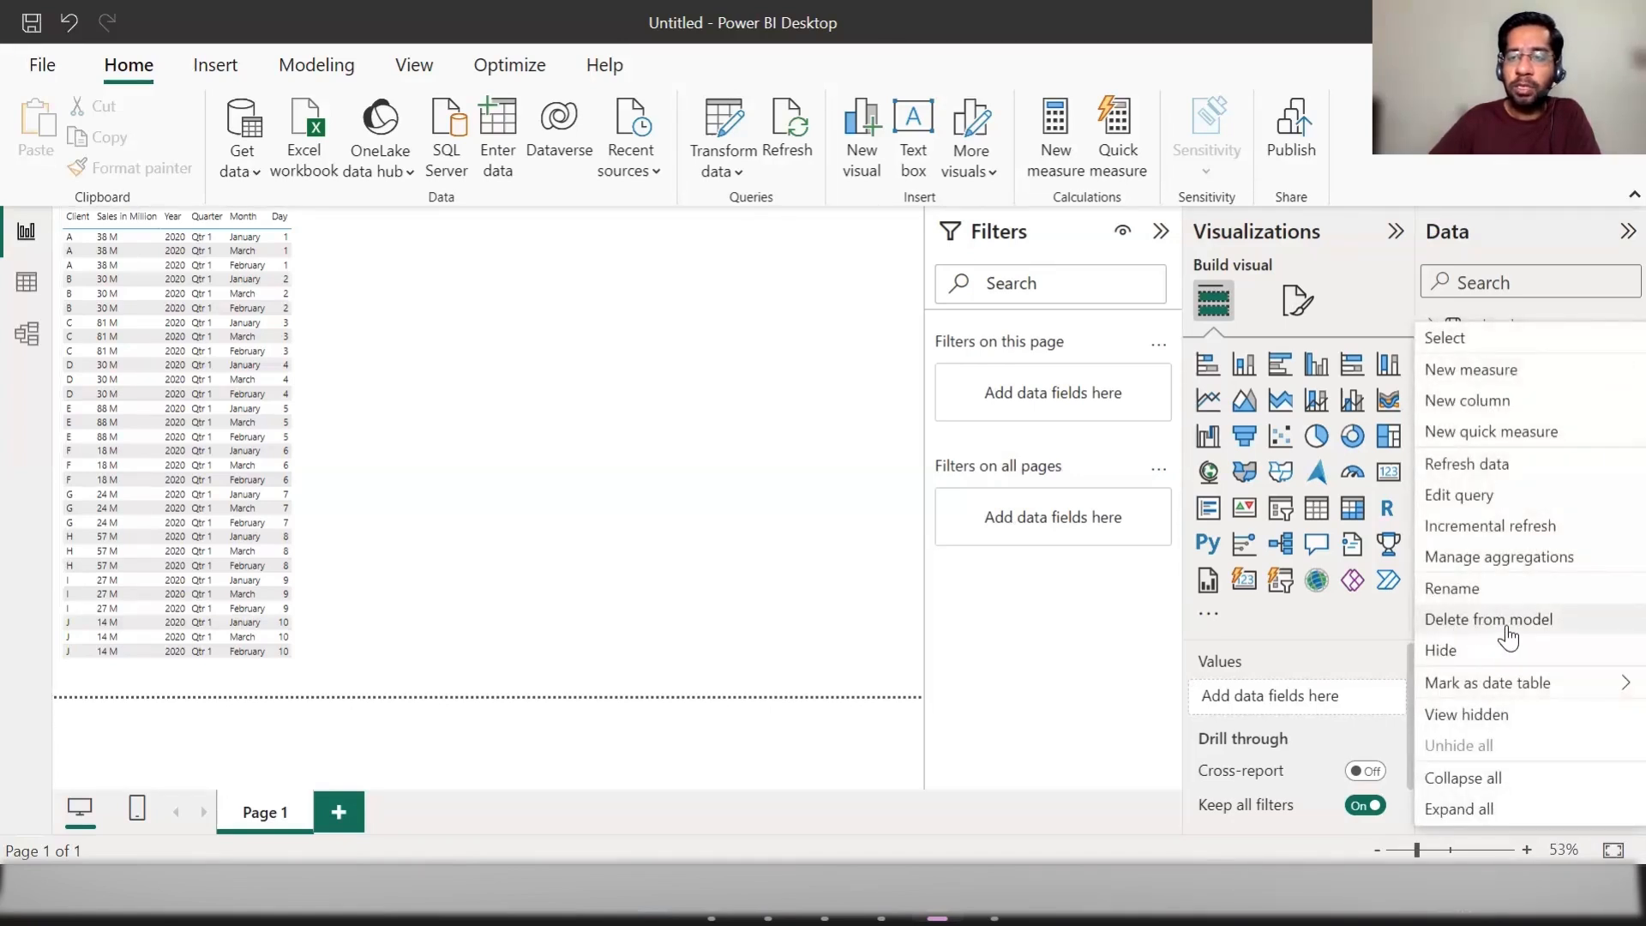
{"action": "left_click", "coordinate": [1508, 634]}
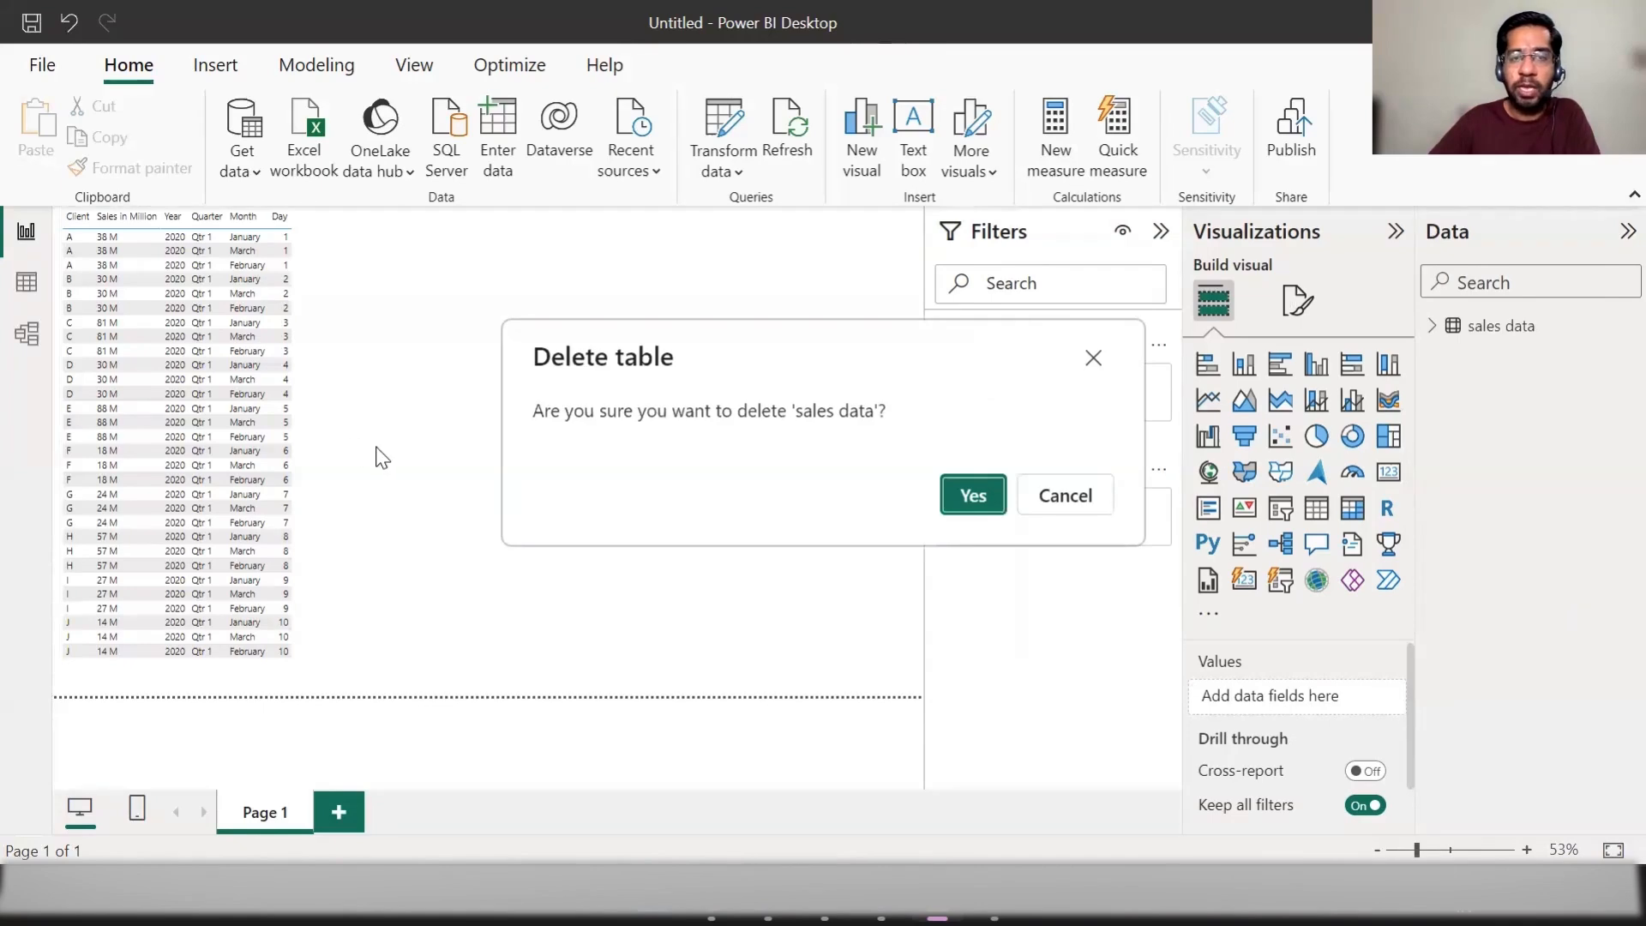
{"action": "left_click", "coordinate": [953, 502]}
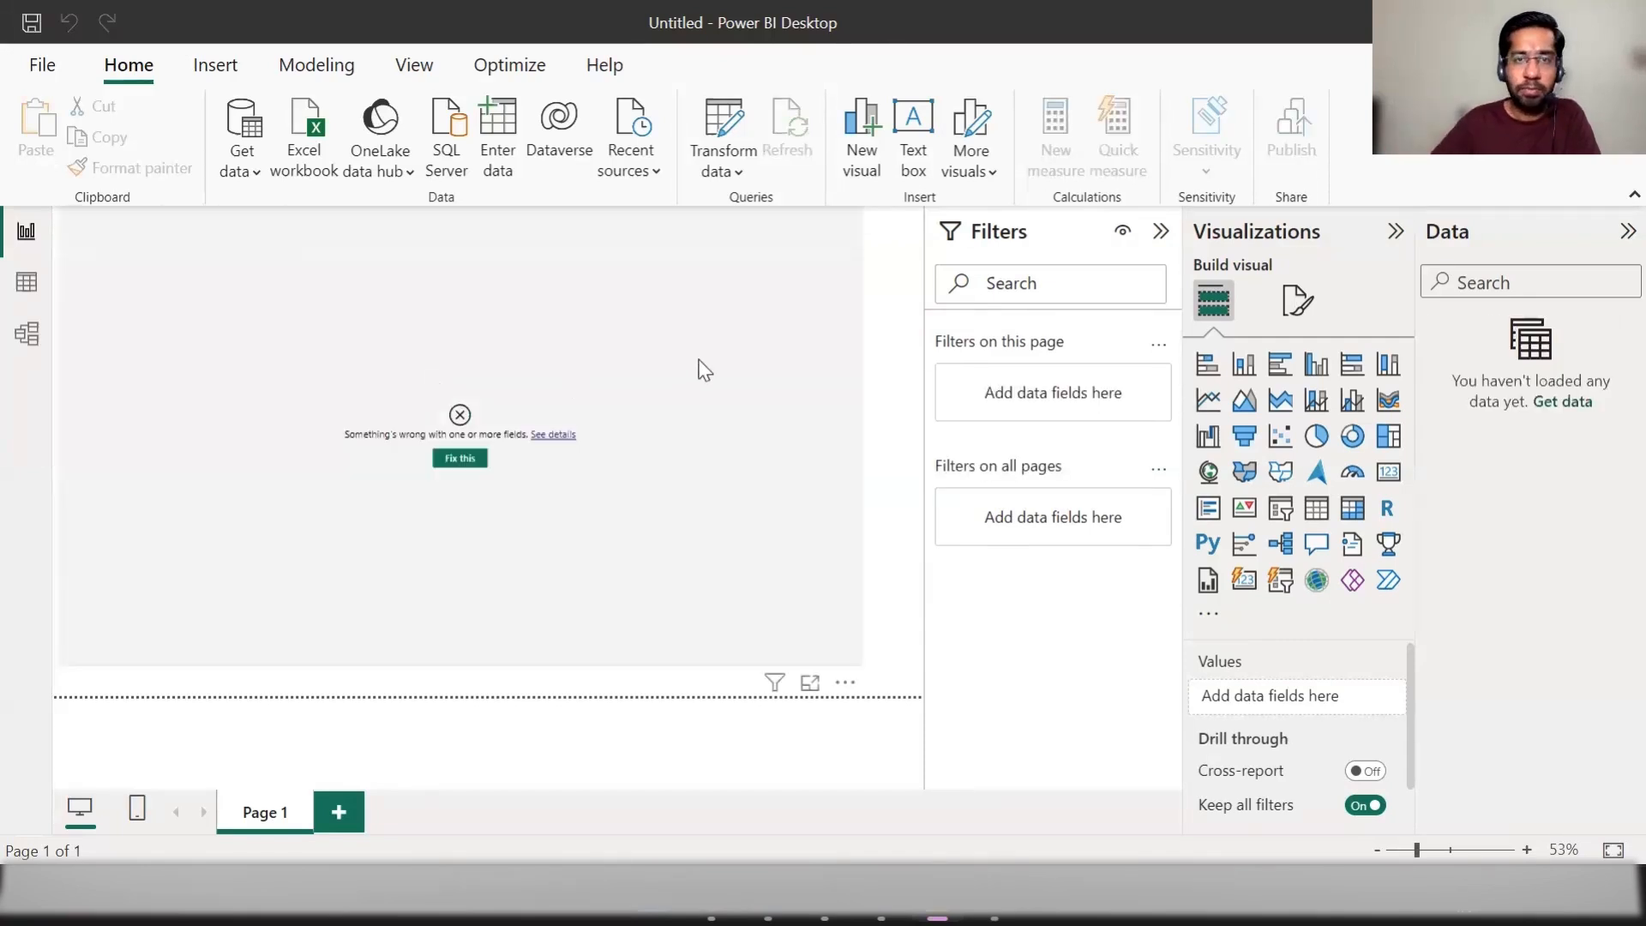
{"action": "left_click", "coordinate": [690, 539]}
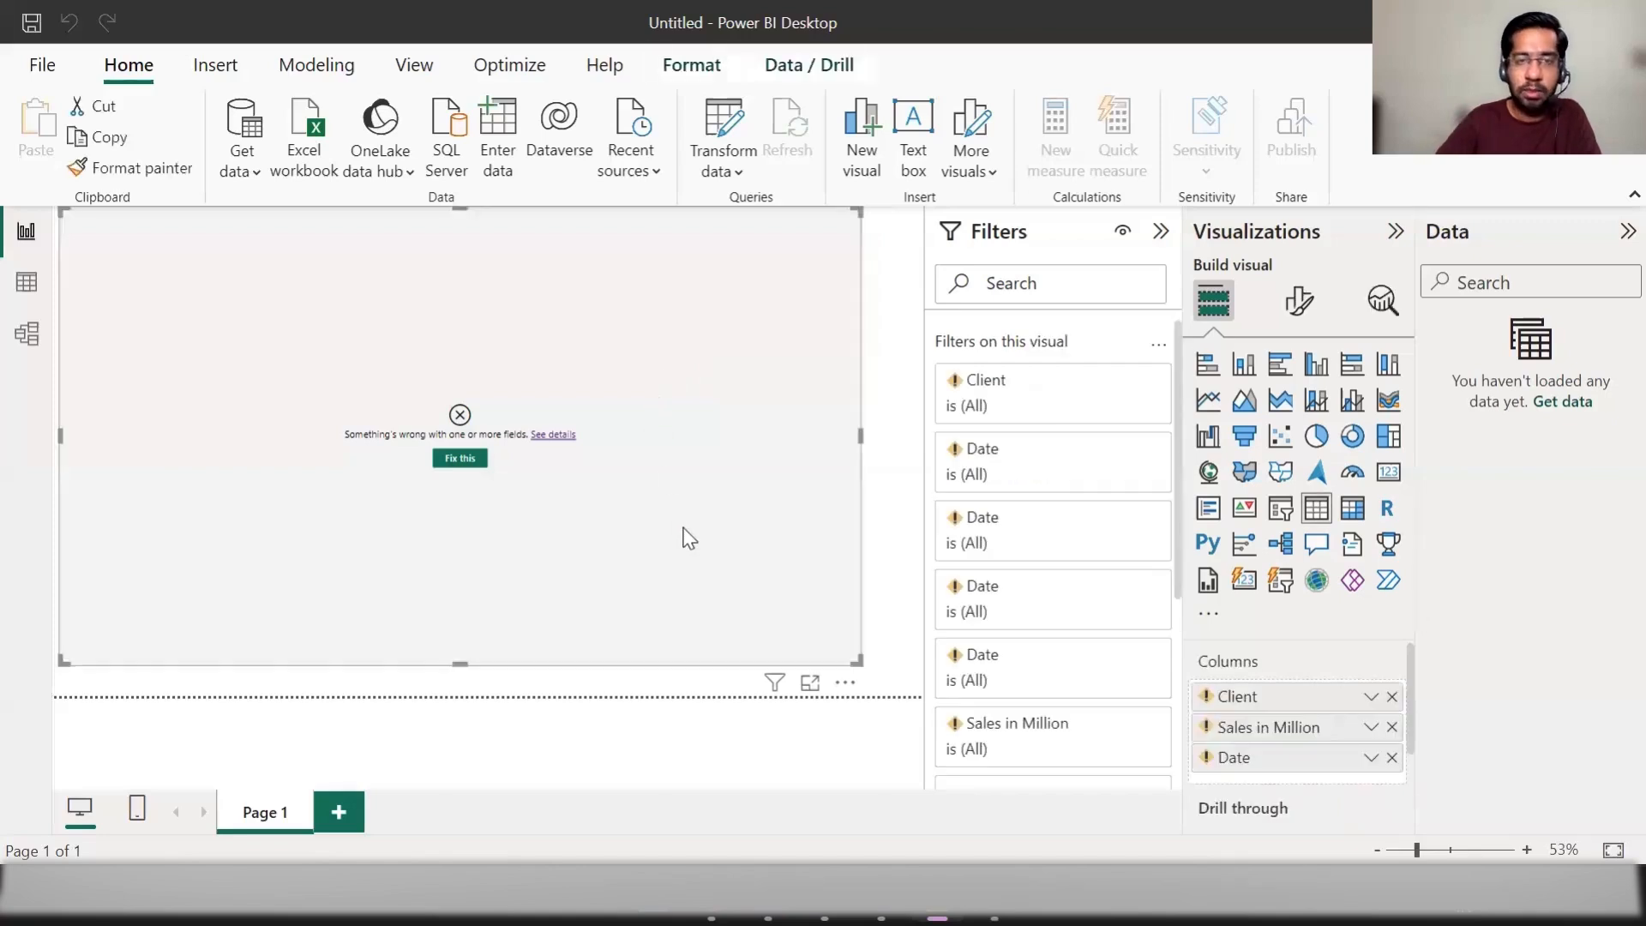
{"action": "key", "text": "Delete"}
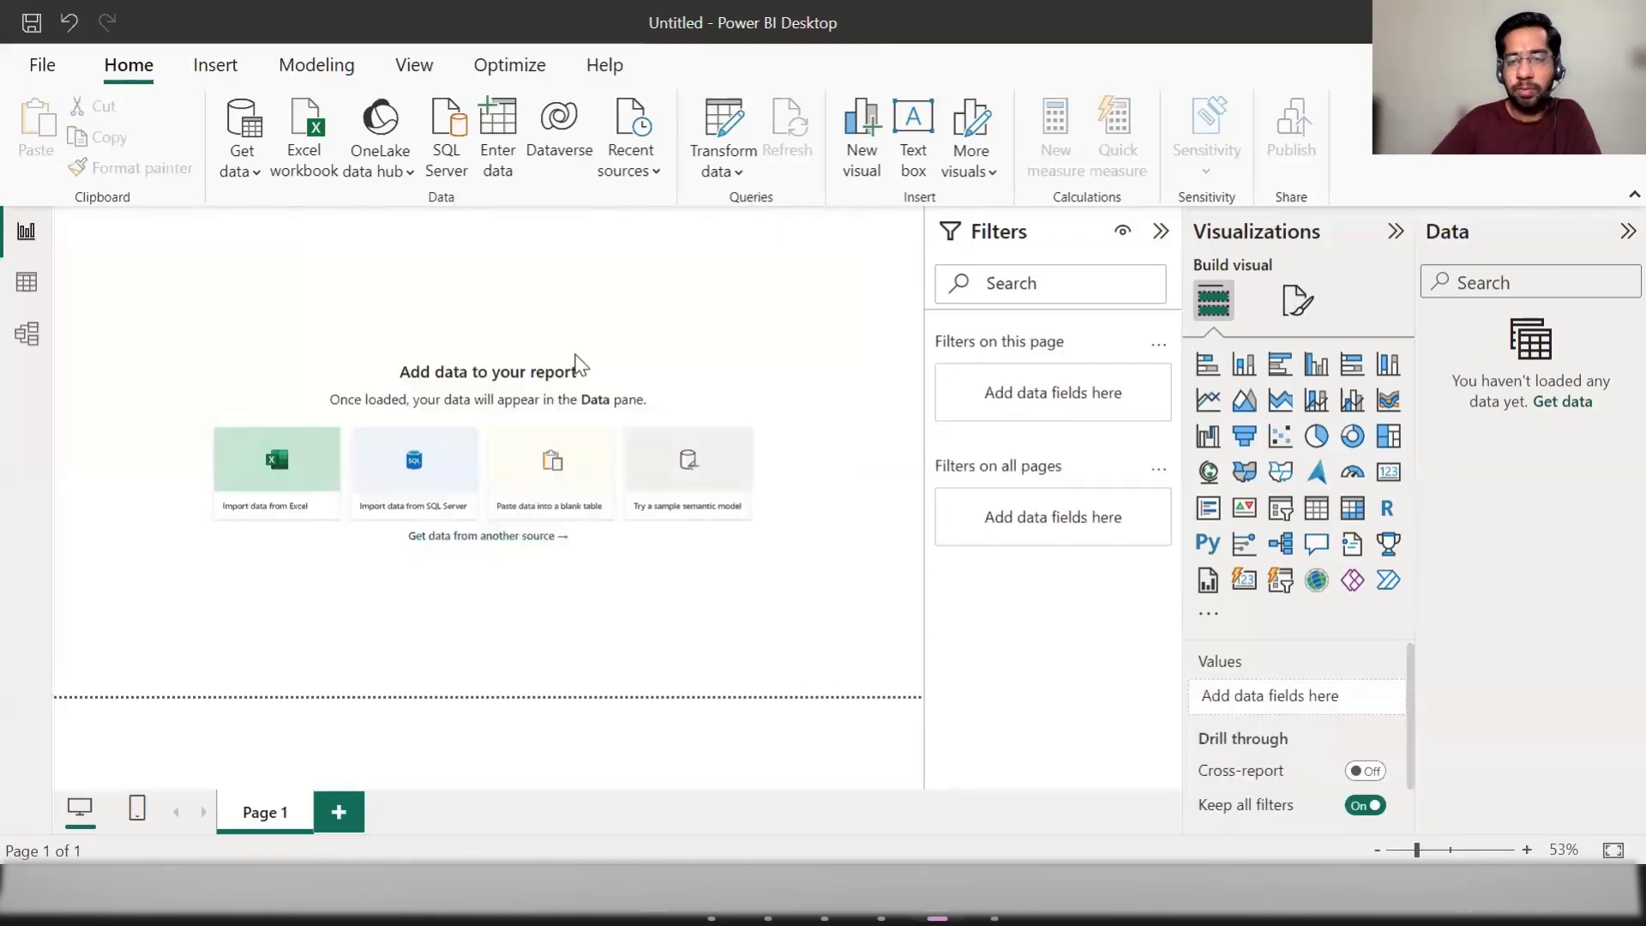
Step: Start a new data import using the Folder connector
{"action": "left_click", "coordinate": [243, 169]}
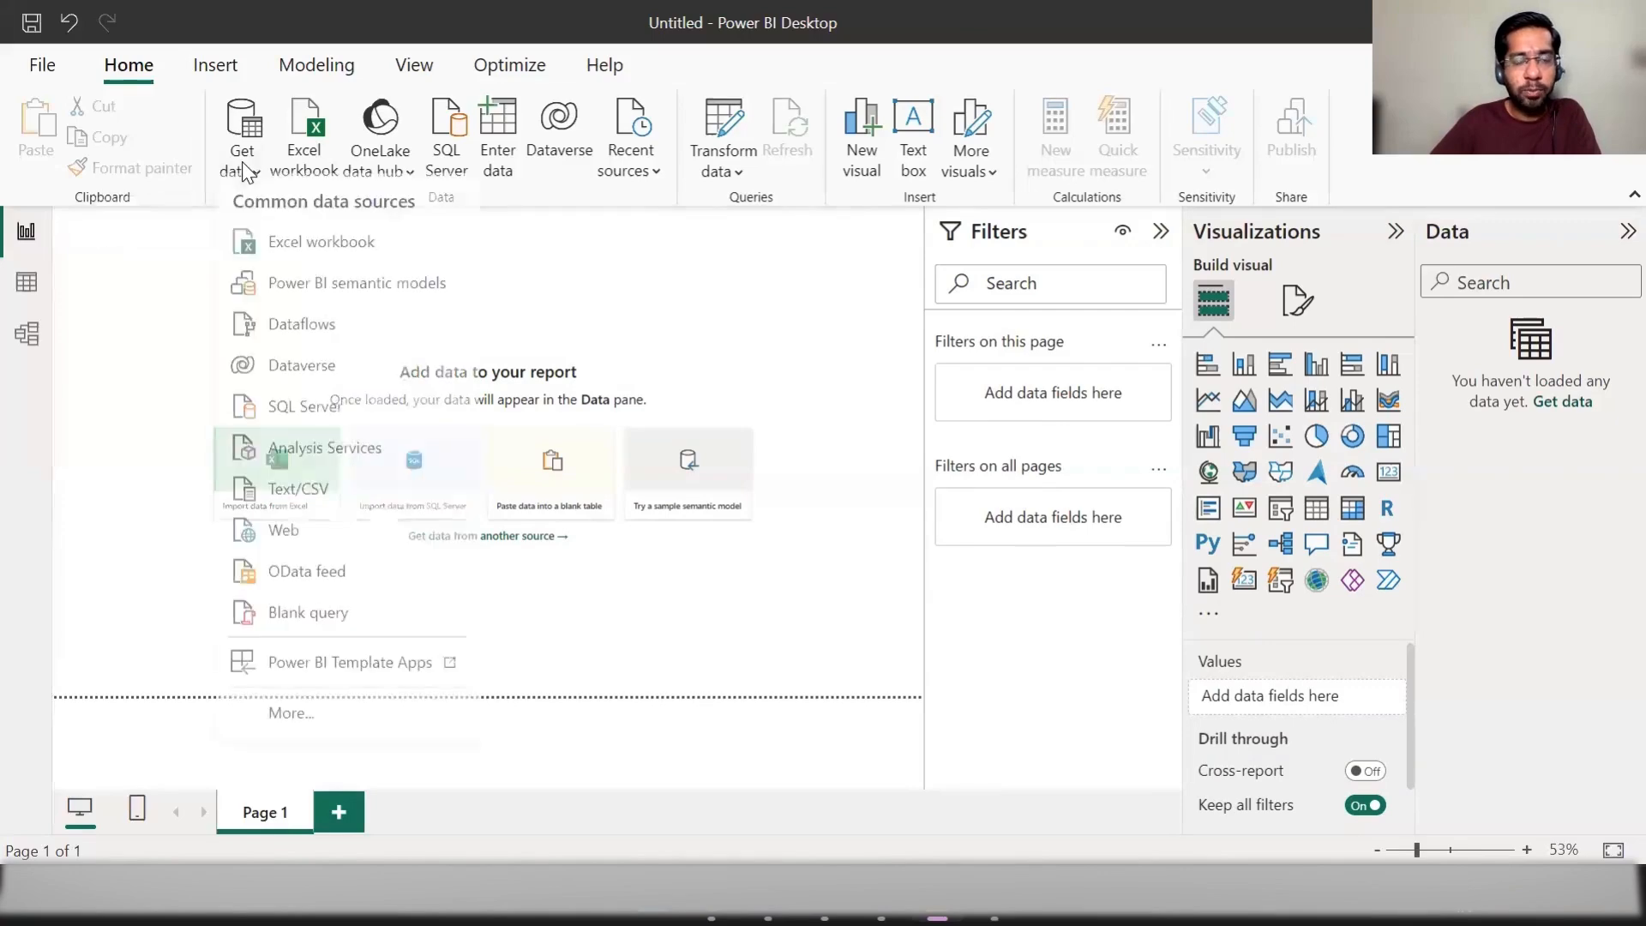
{"action": "left_click", "coordinate": [300, 726]}
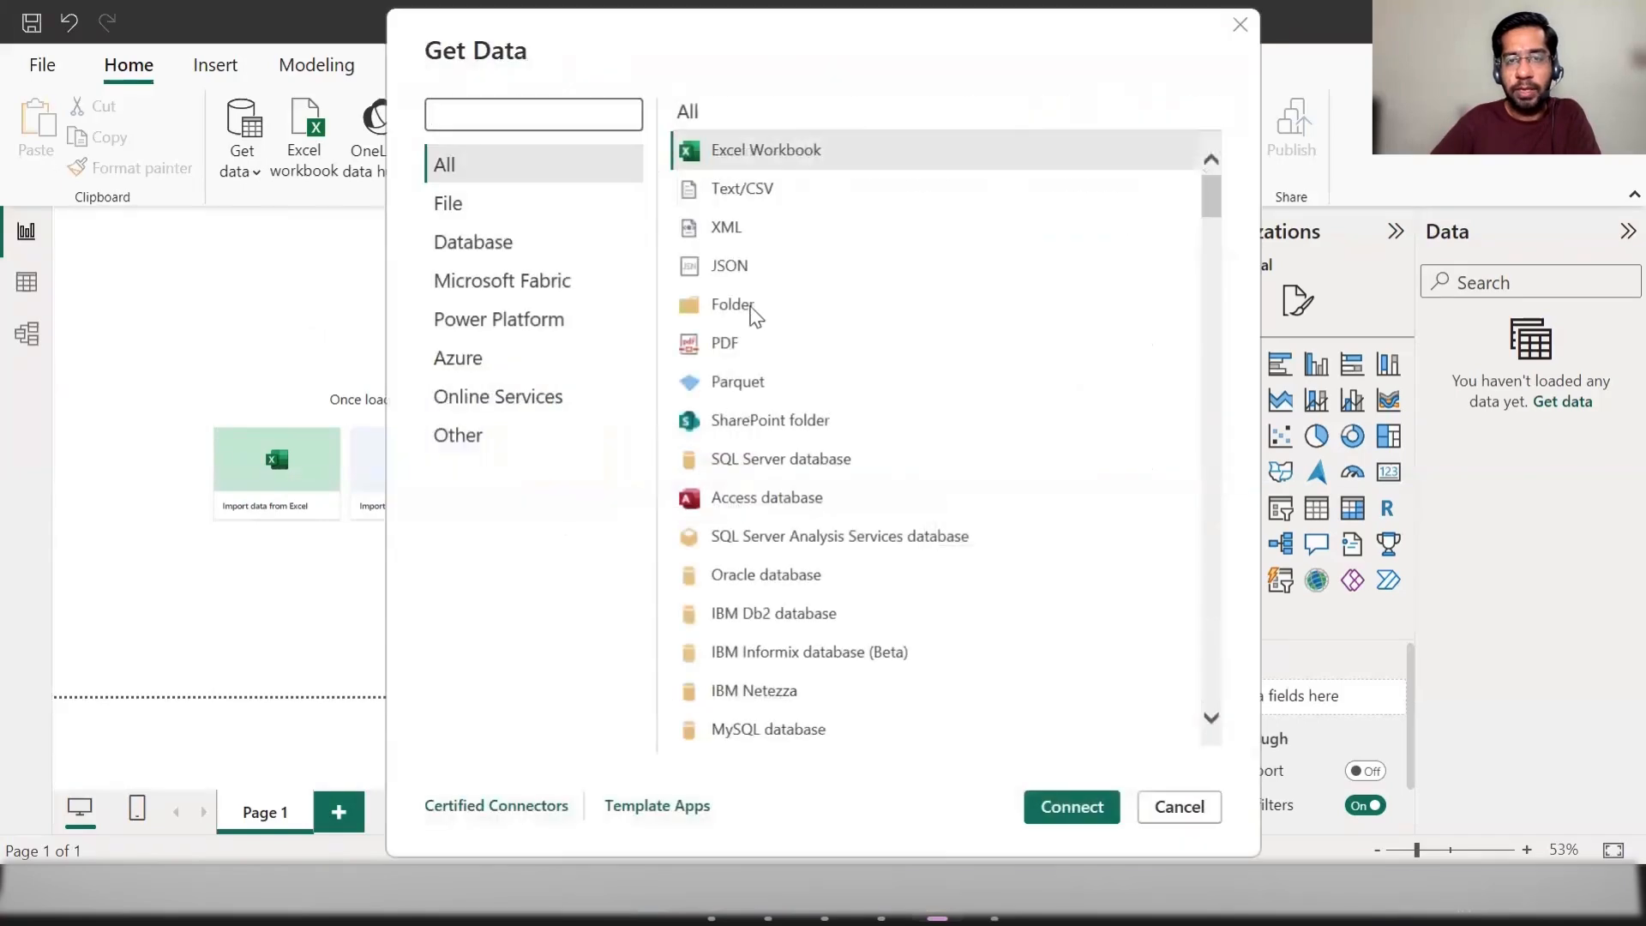
{"action": "left_click", "coordinate": [800, 321]}
{"action": "left_click", "coordinate": [1070, 808]}
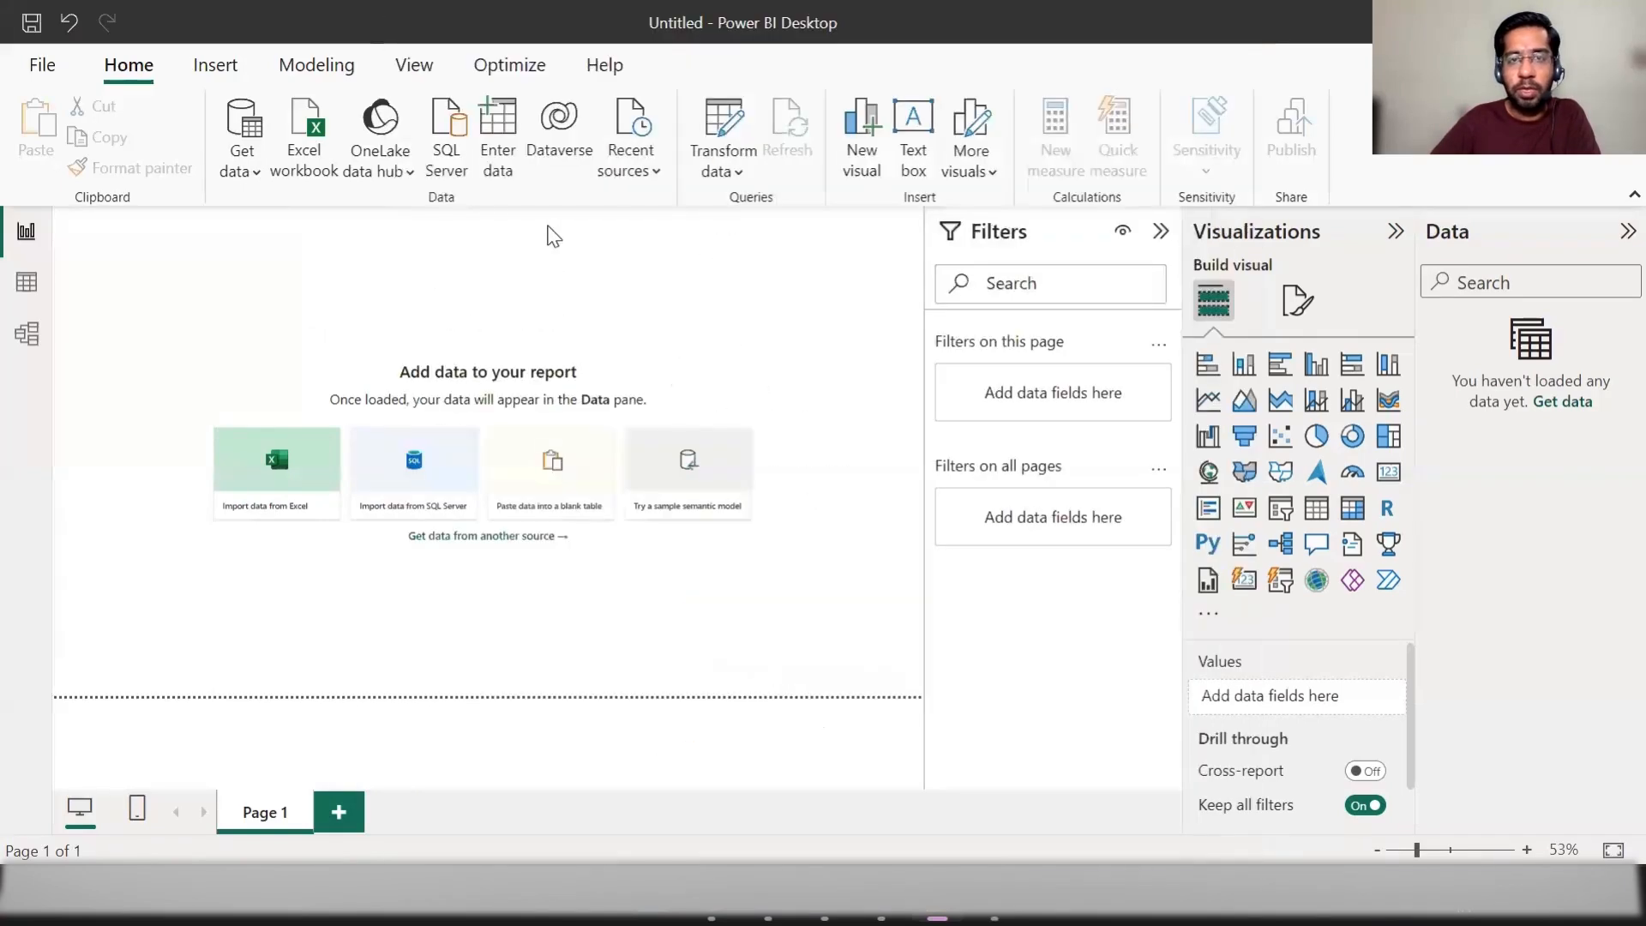
Step: Choose the excel files folder inside PowerBI datasets\Folder on the Desktop and open its file list for transformation in the Power Query Editor
{"action": "left_click", "coordinate": [1015, 407]}
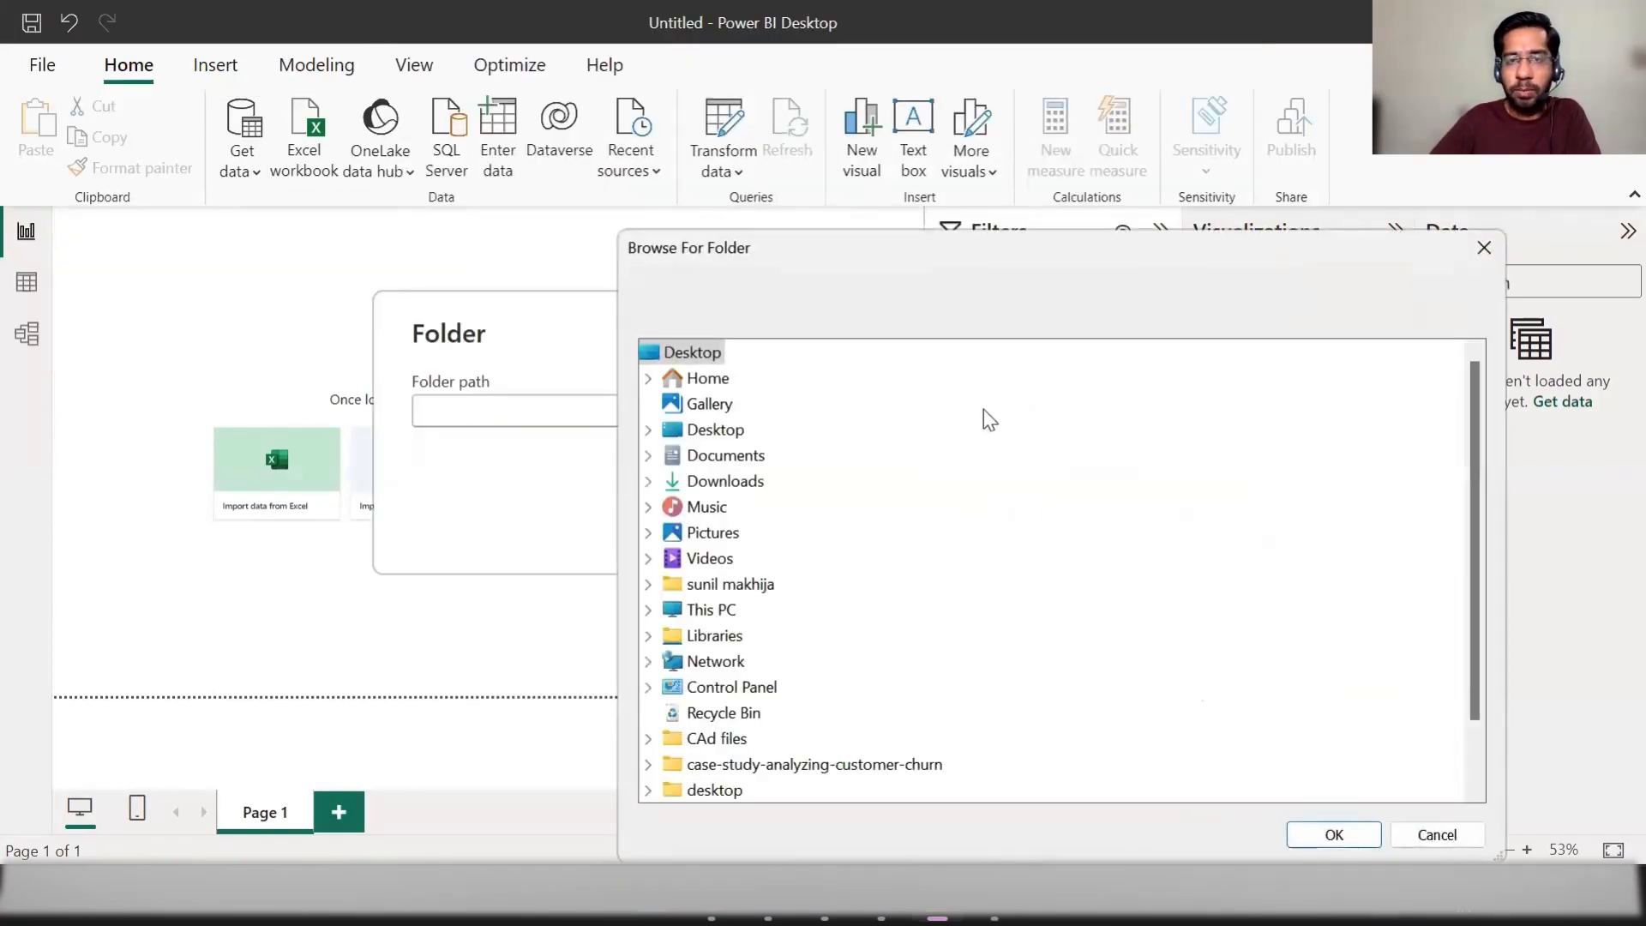
{"action": "double_click", "coordinate": [698, 441]}
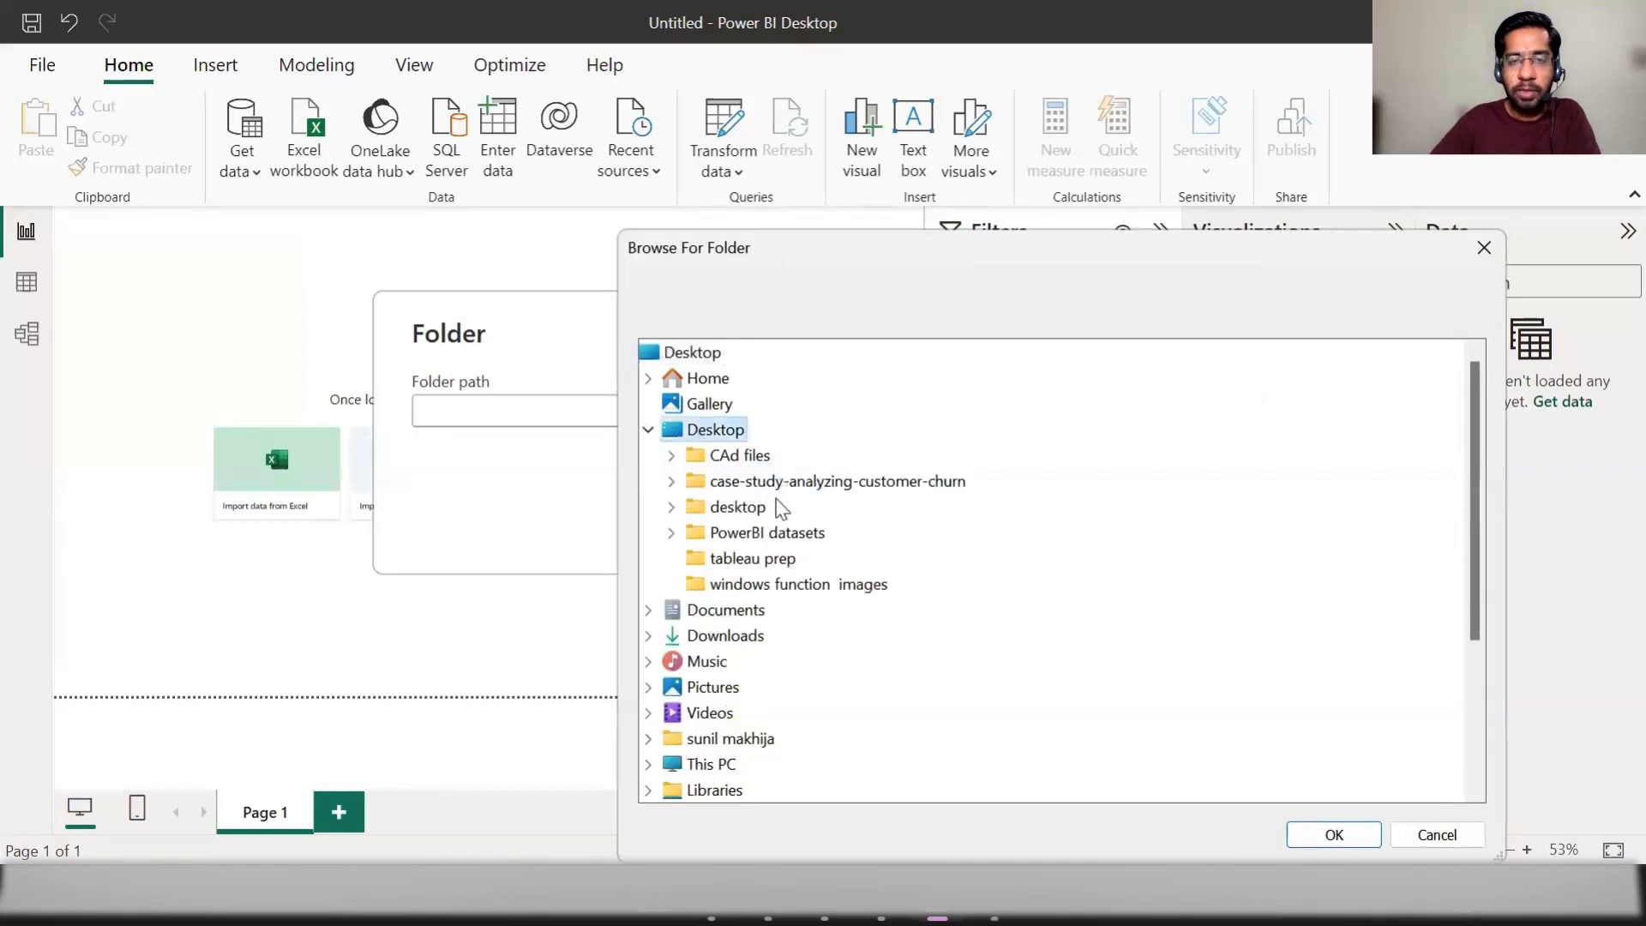
{"action": "double_click", "coordinate": [766, 532]}
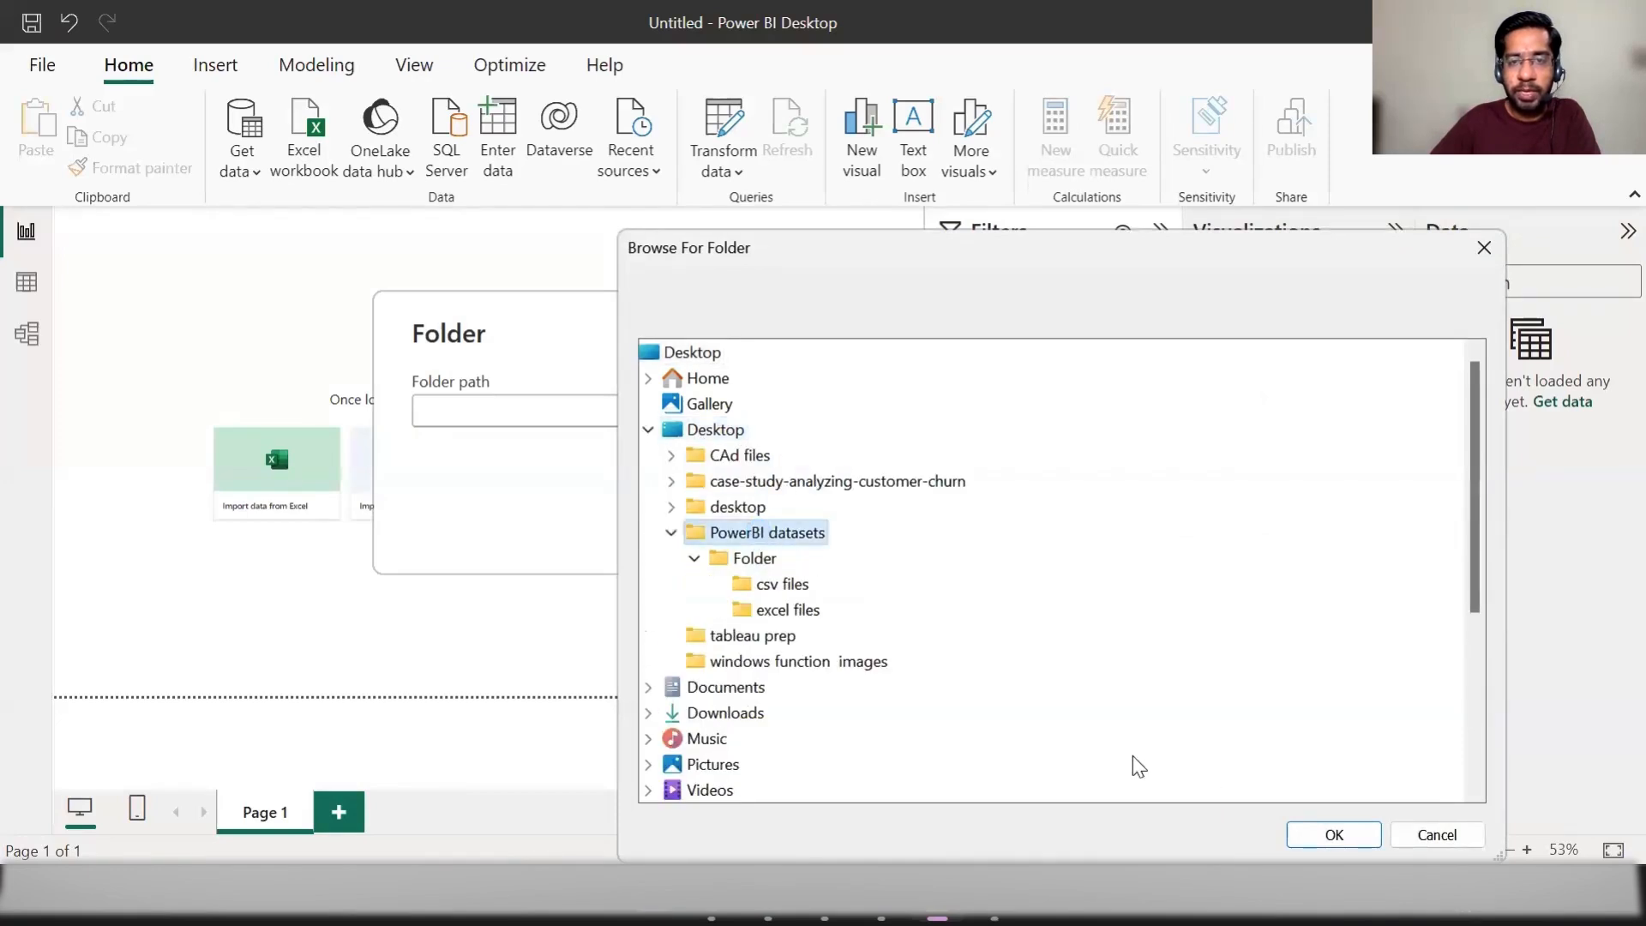
{"action": "left_click", "coordinate": [793, 615]}
{"action": "left_click", "coordinate": [1333, 834]}
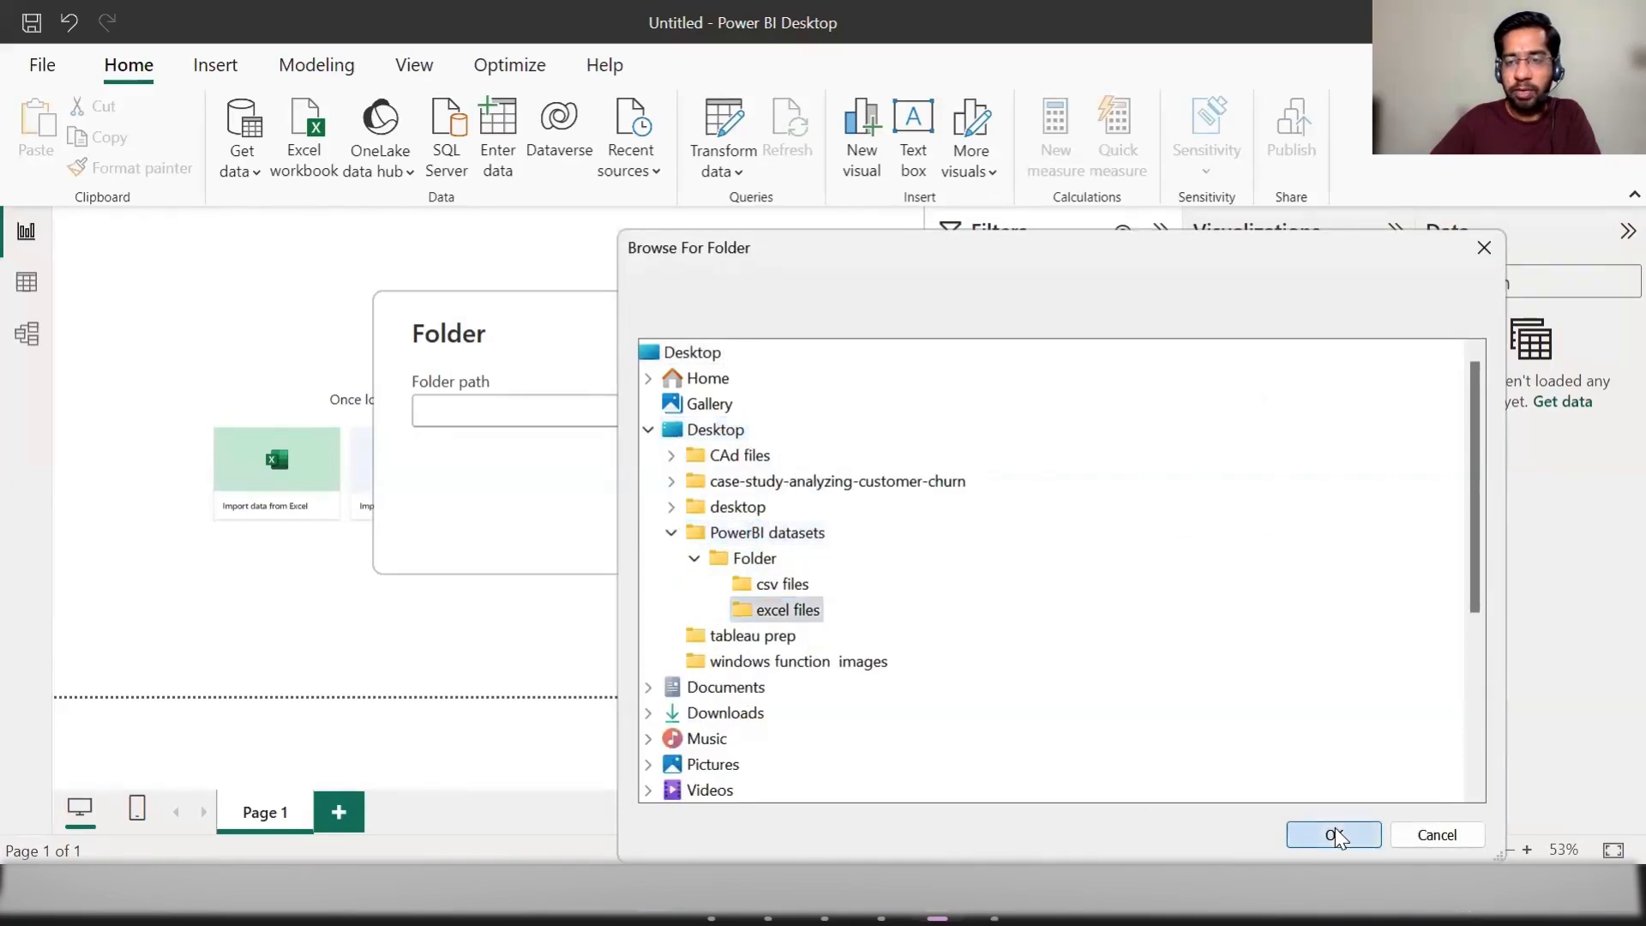
{"action": "left_click", "coordinate": [1085, 524]}
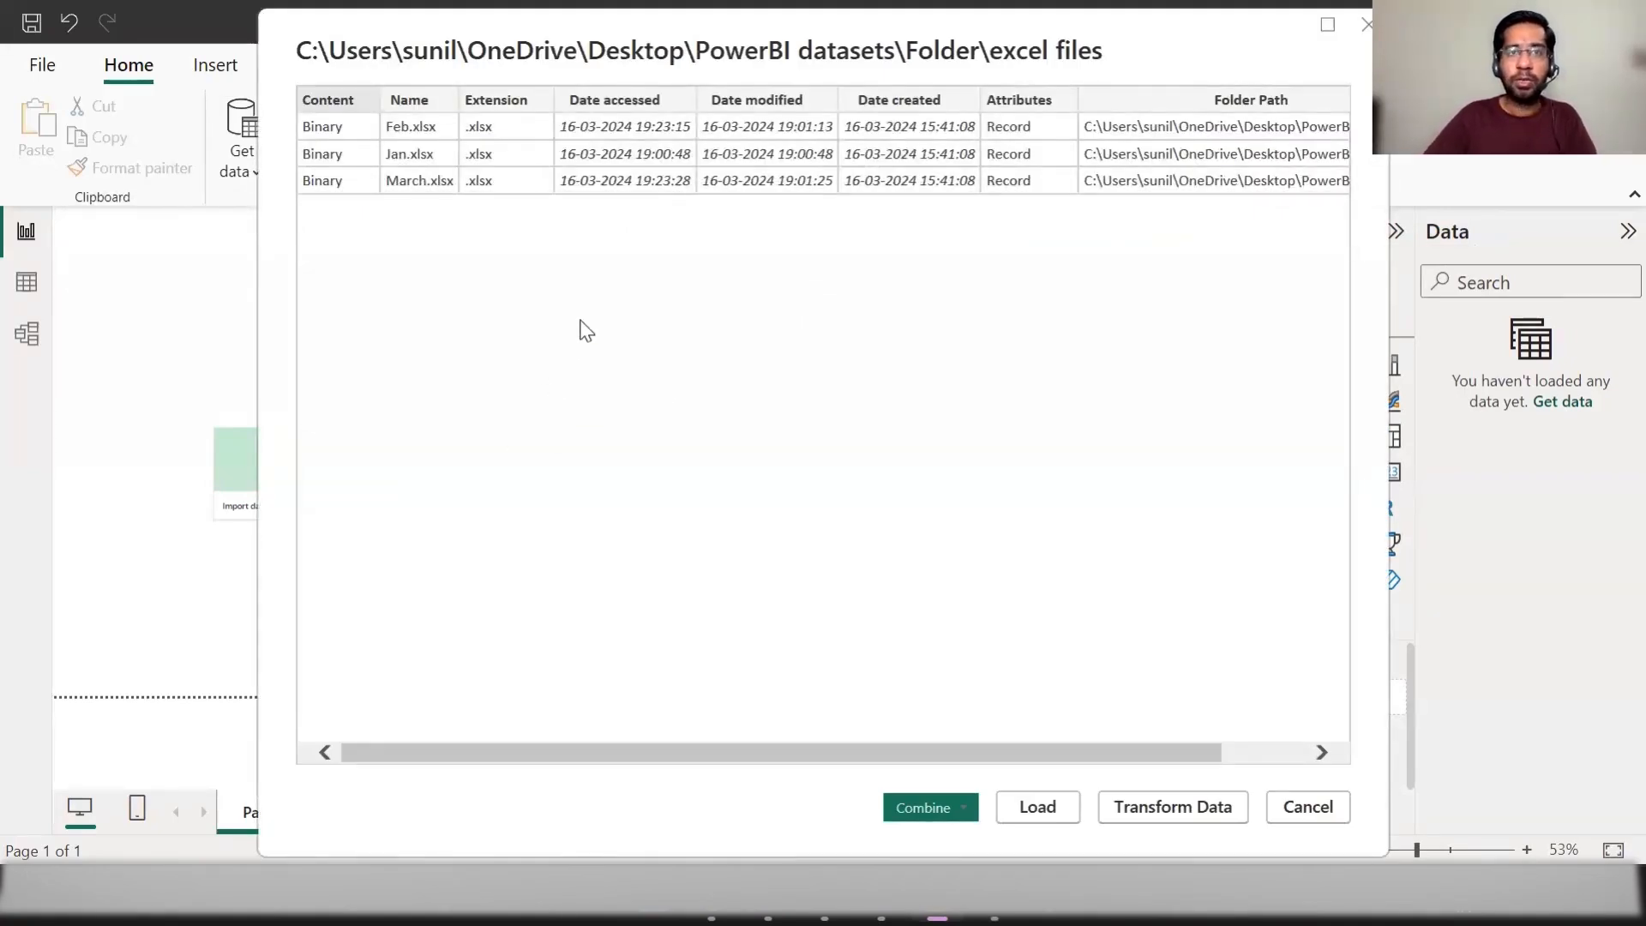
{"action": "left_click", "coordinate": [1180, 811]}
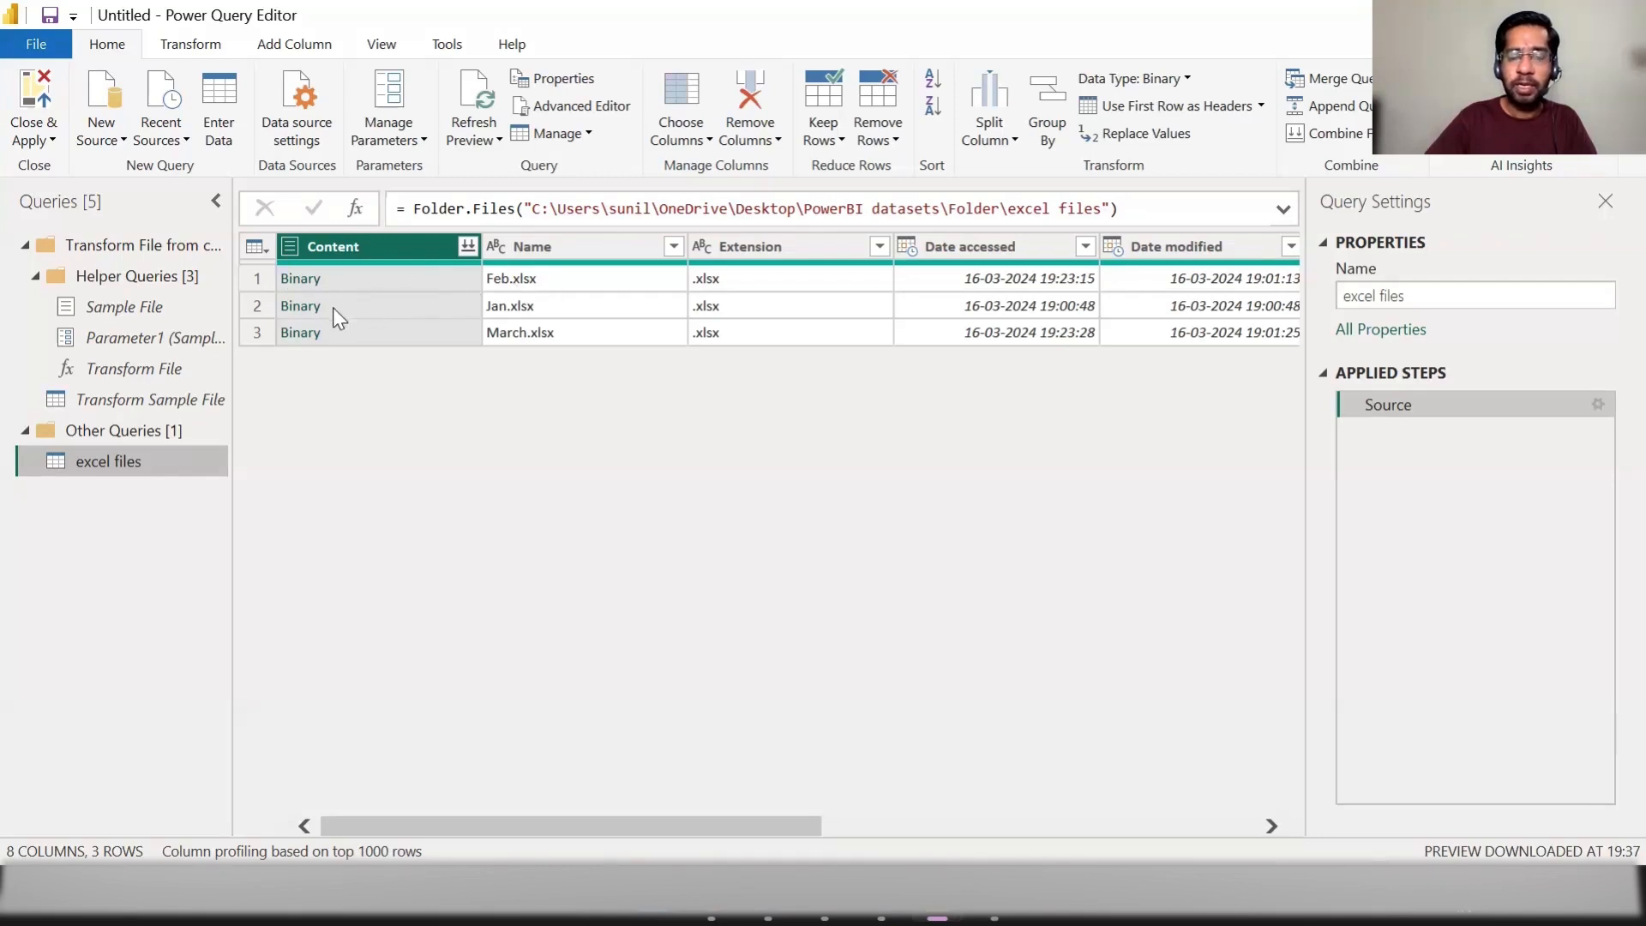
{"action": "left_click", "coordinate": [298, 307]}
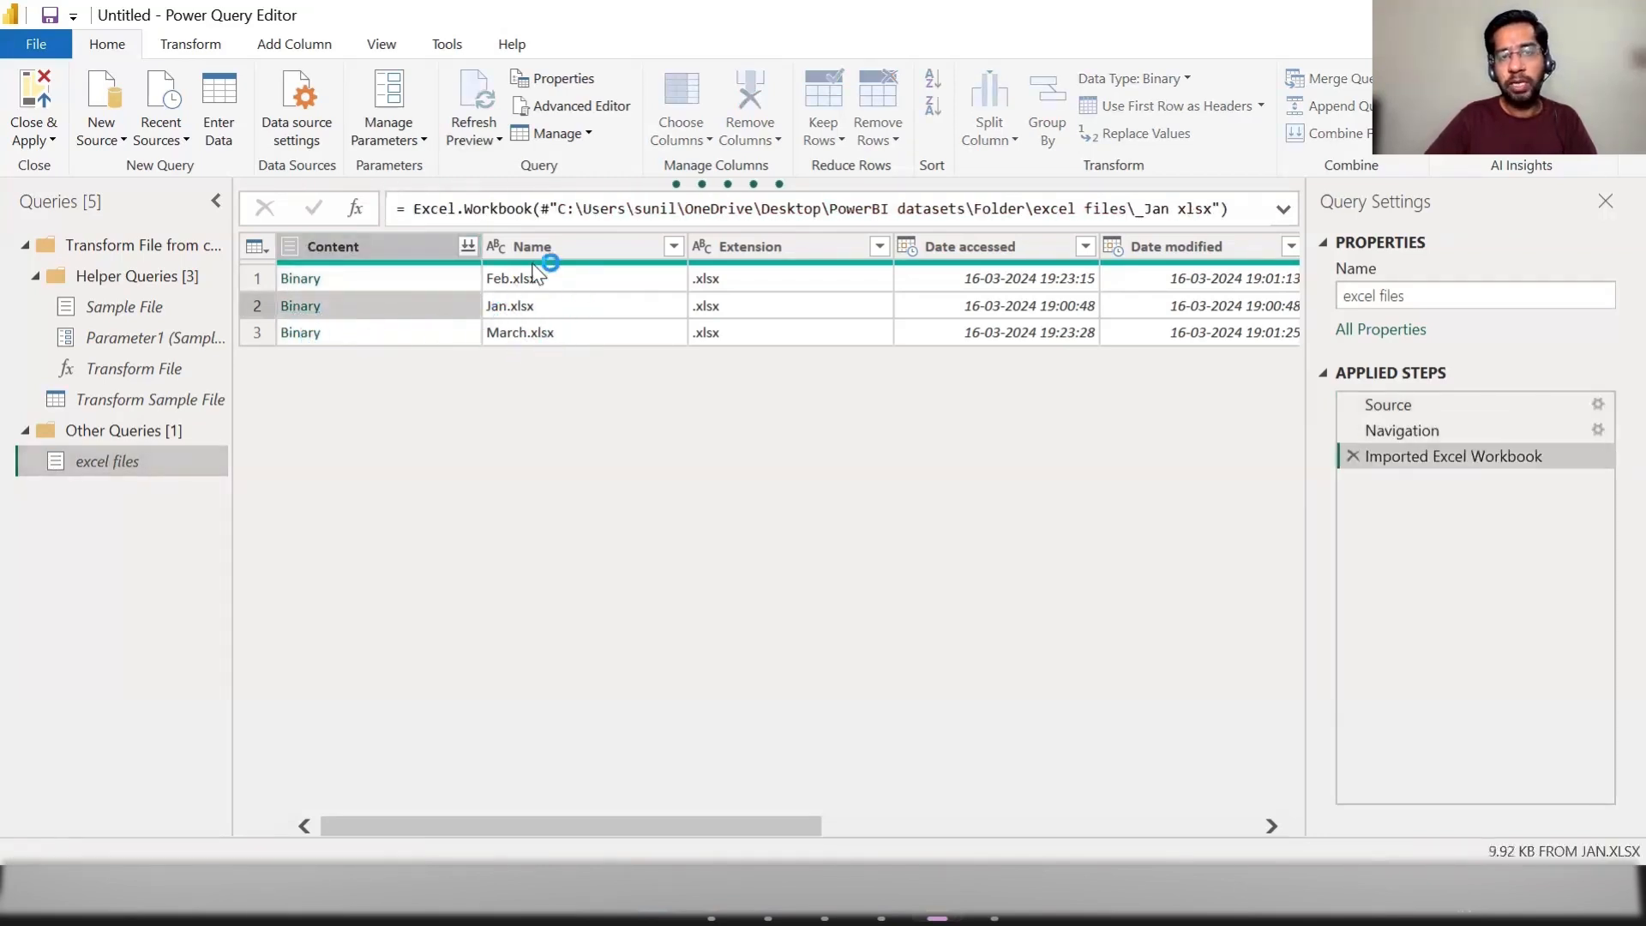
{"action": "left_click", "coordinate": [1351, 456]}
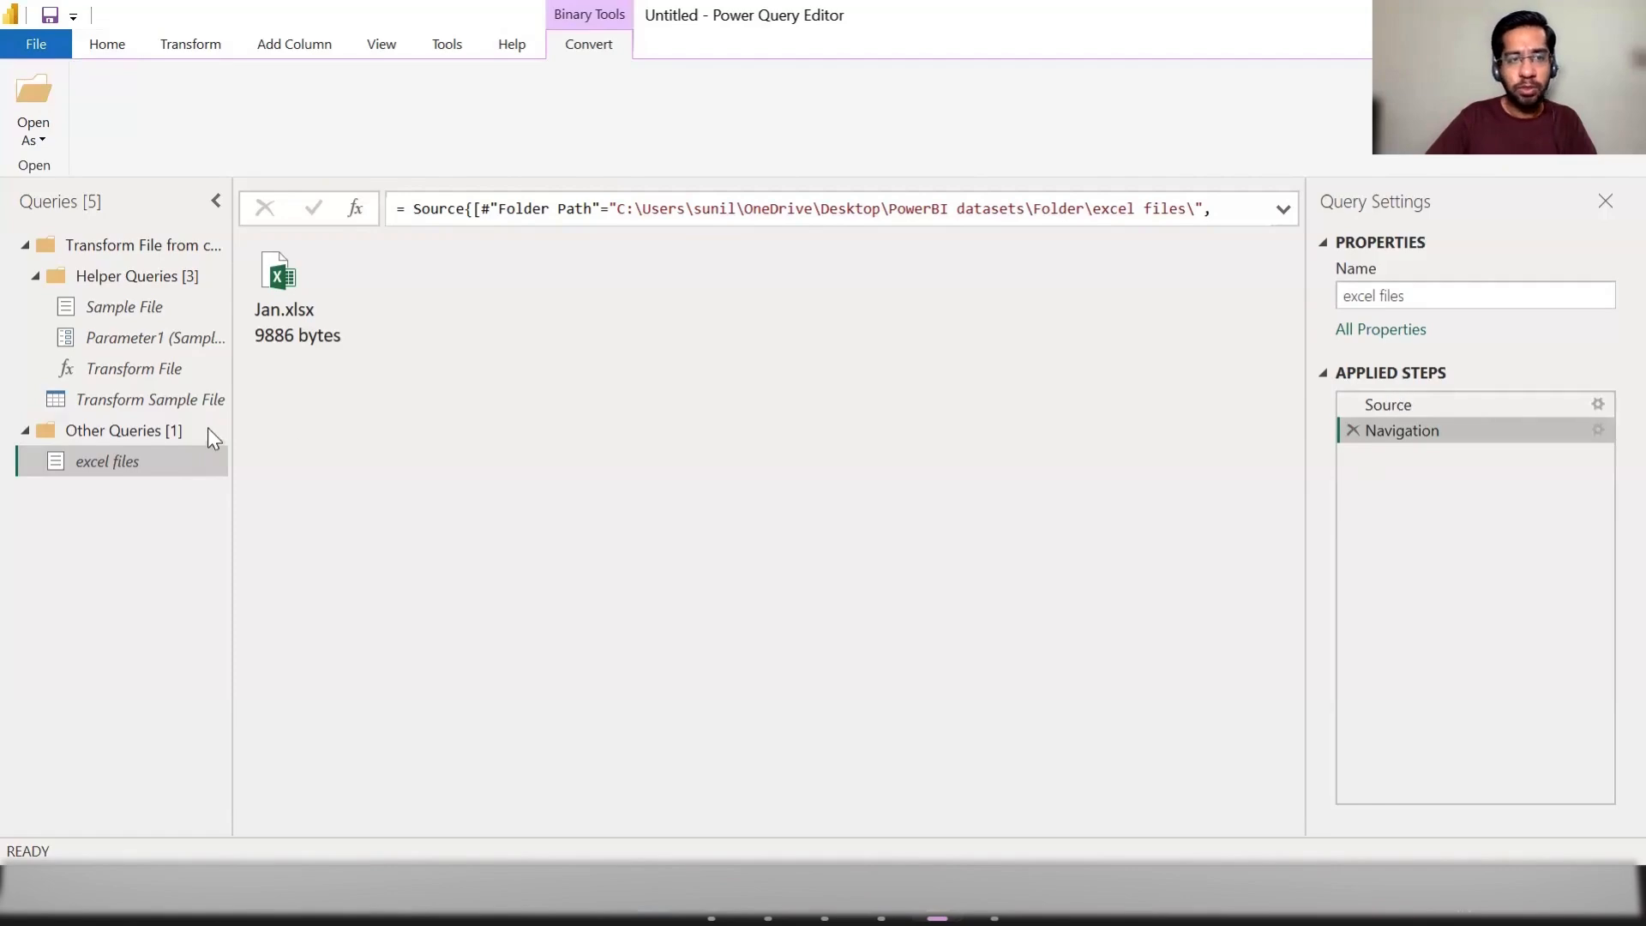
{"action": "left_click", "coordinate": [1353, 431]}
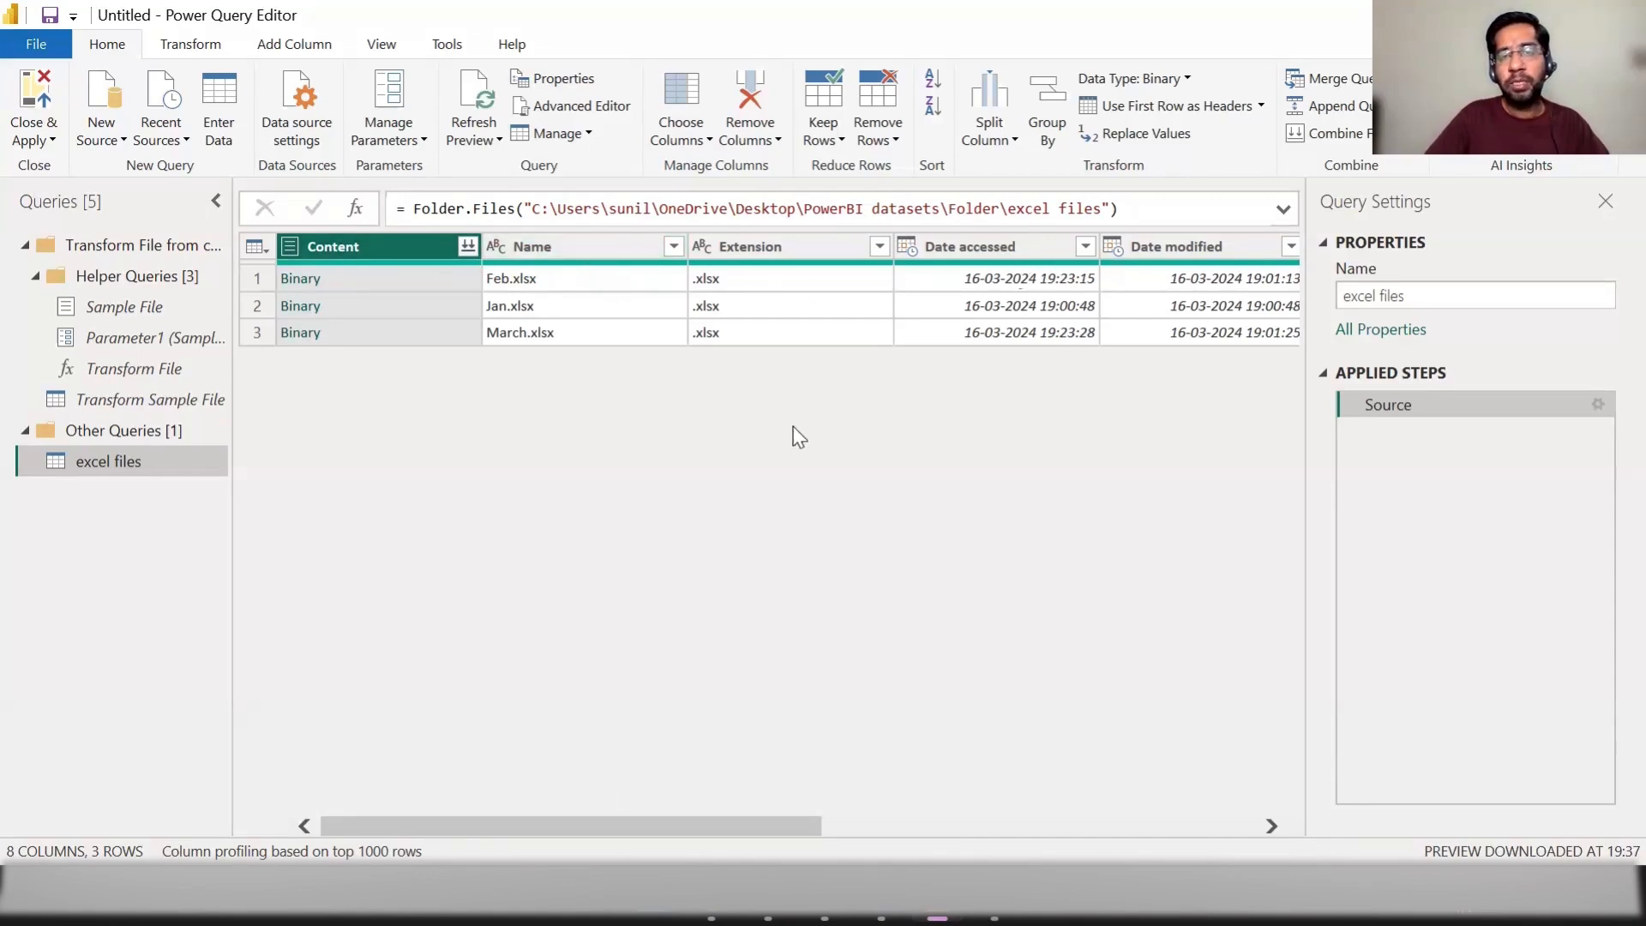
Step: Keep only the Content and Name columns in the excel files query by removing all other columns
{"action": "left_click_drag", "start_coordinate": [671, 823], "coordinate": [368, 738]}
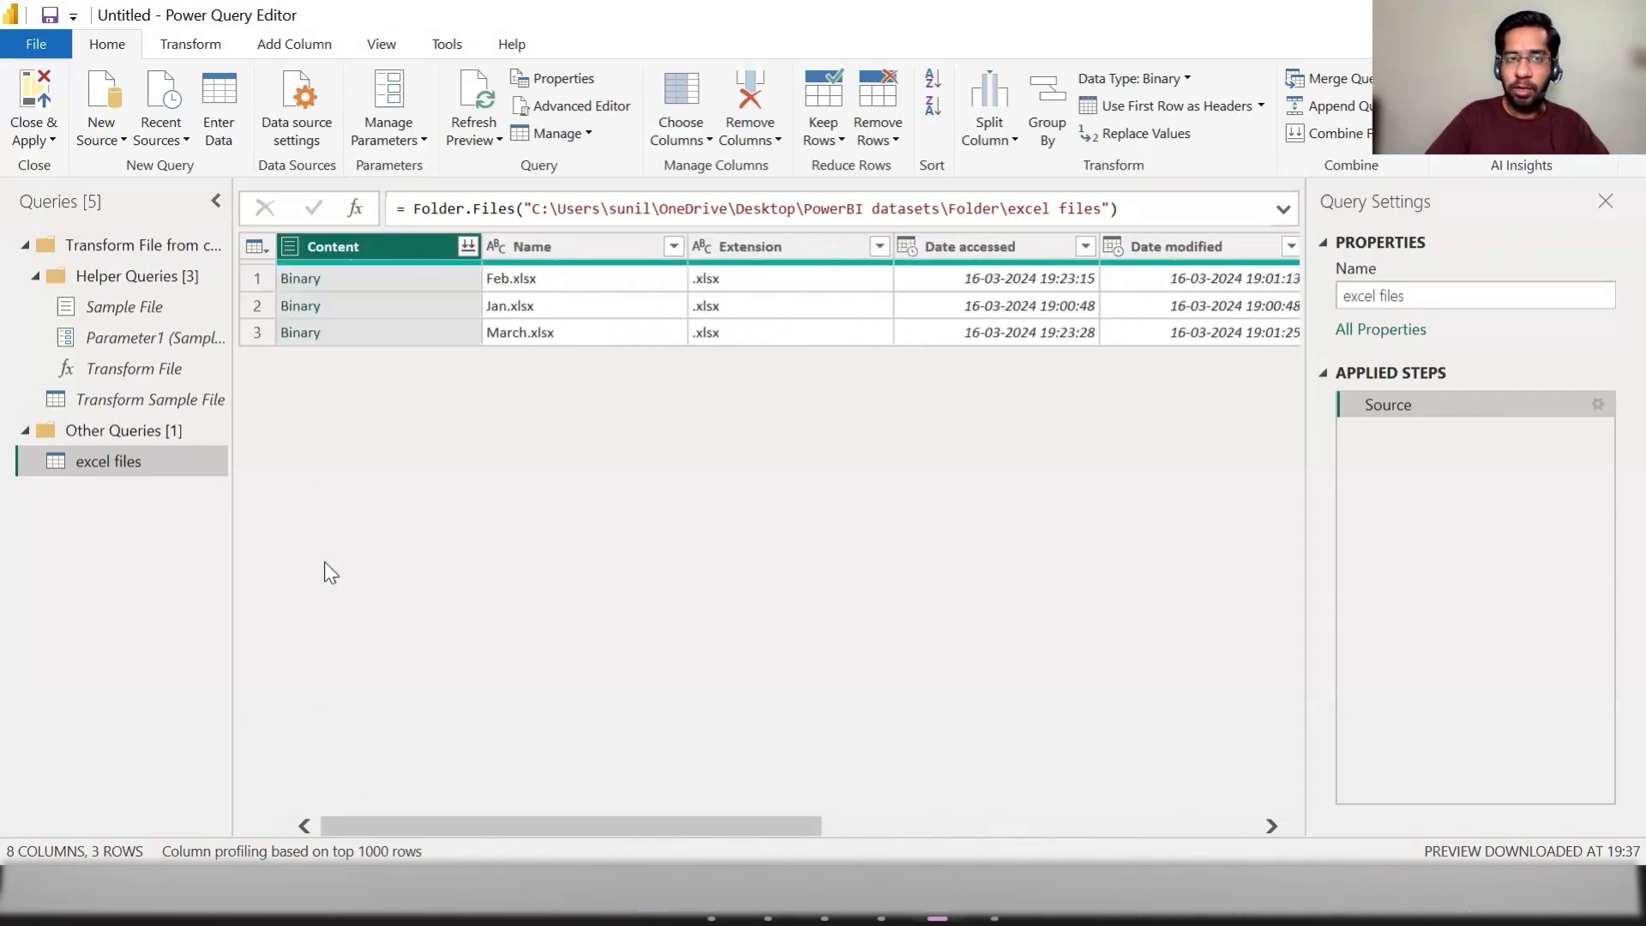
{"action": "left_click", "coordinate": [530, 249], "text": "ctrl"}
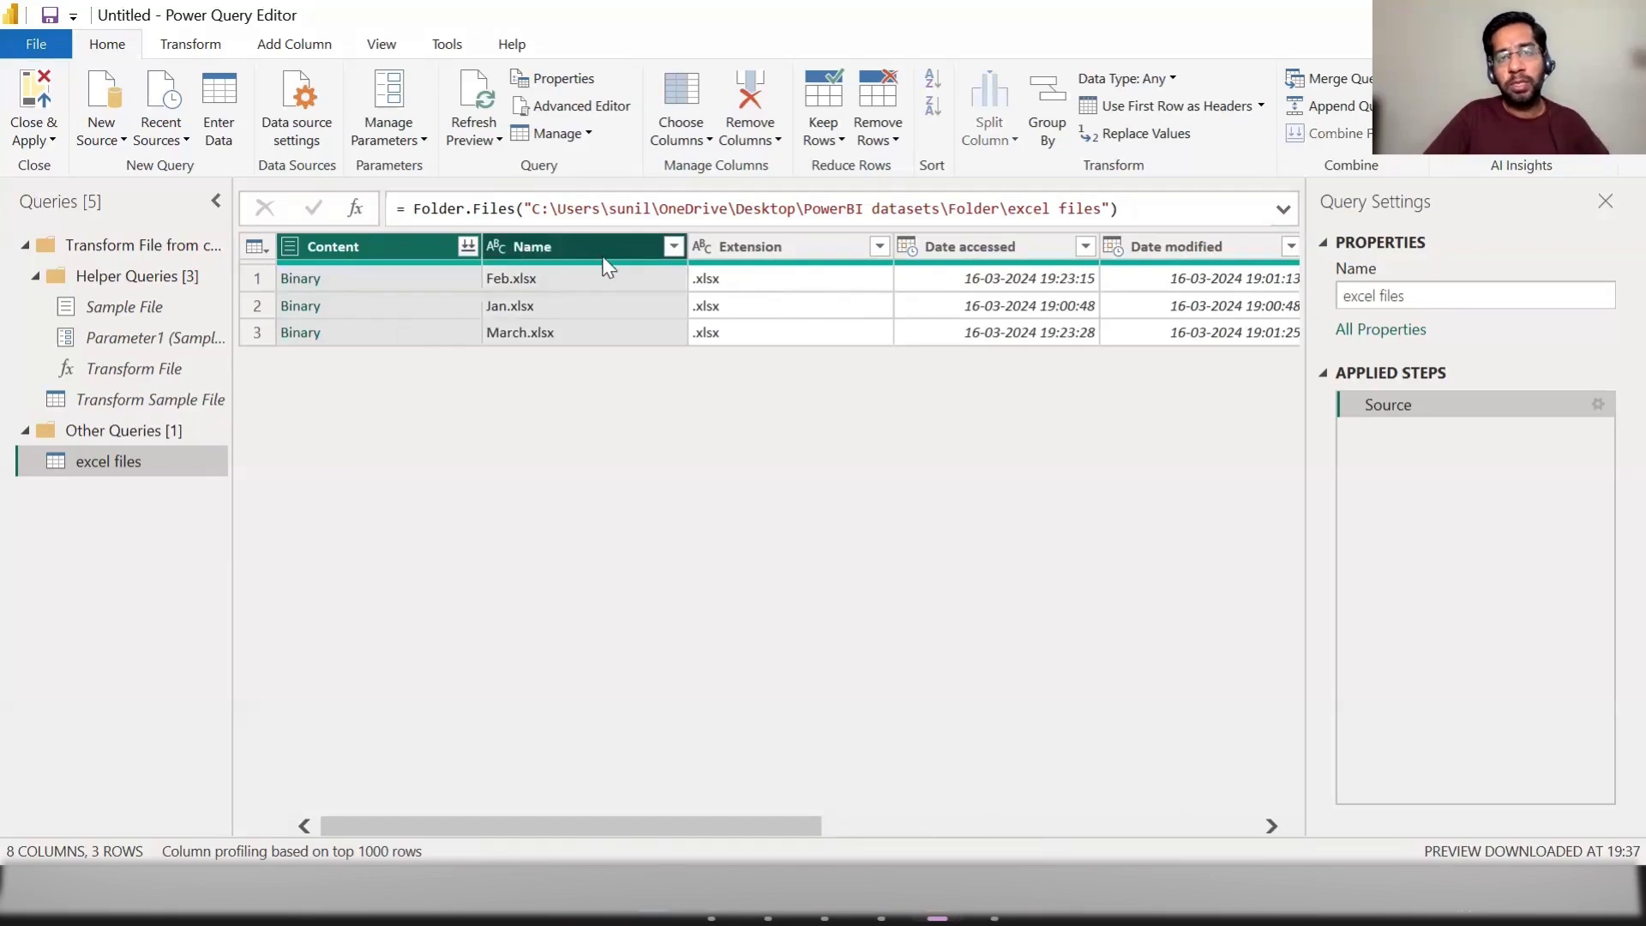
{"action": "right_click", "coordinate": [572, 258]}
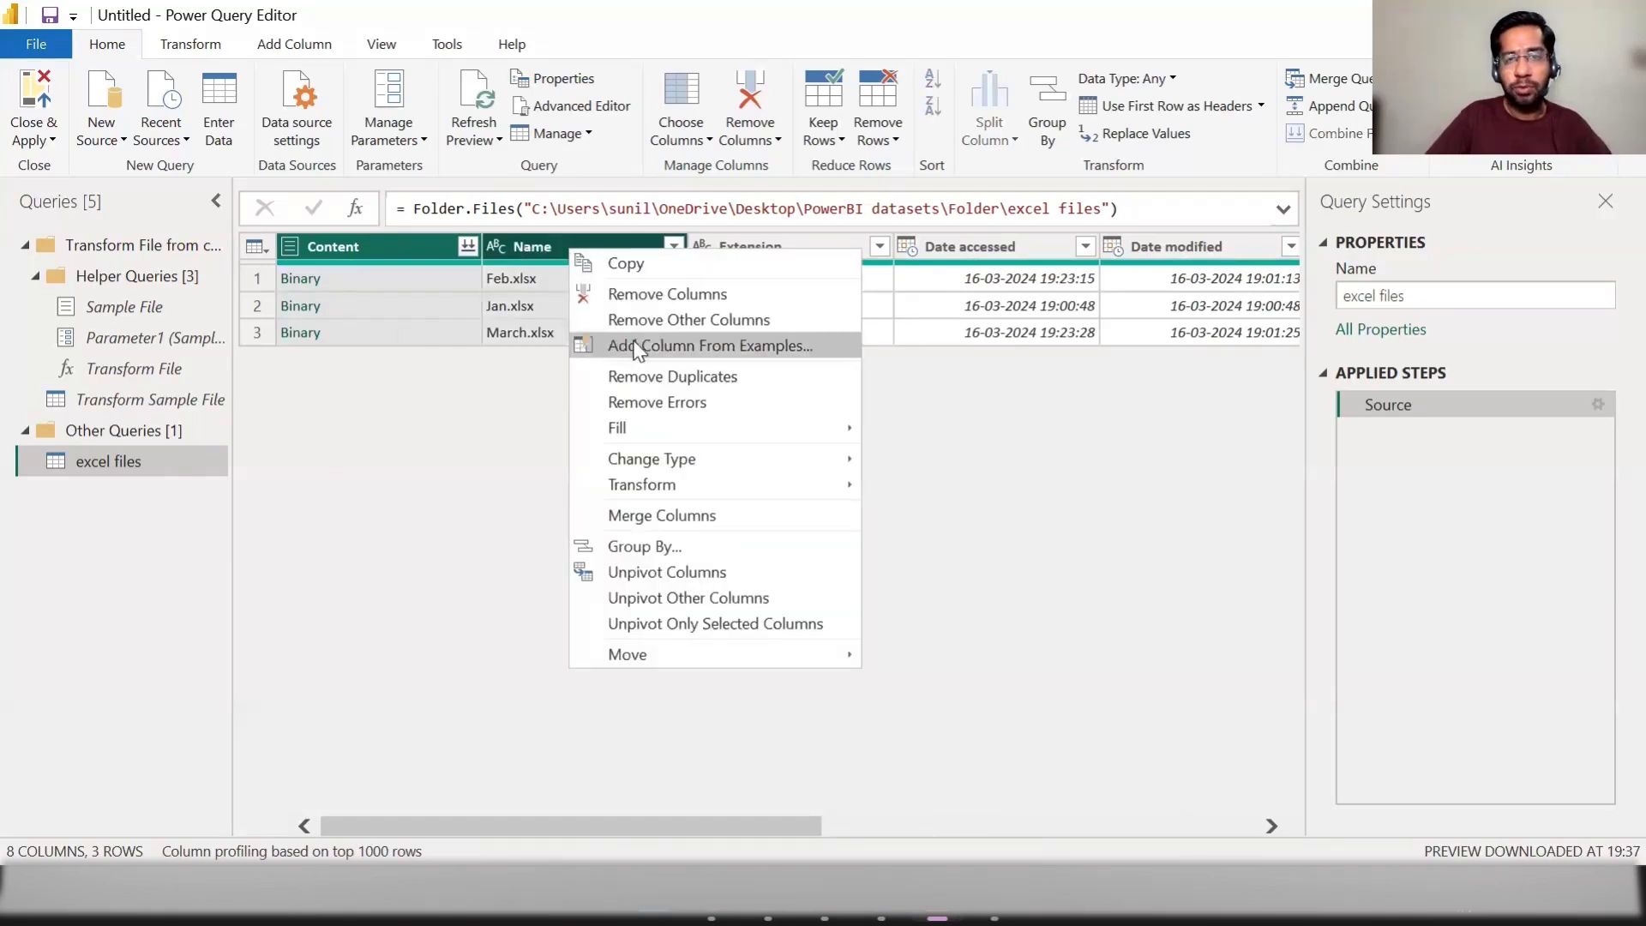
{"action": "key", "text": "Escape"}
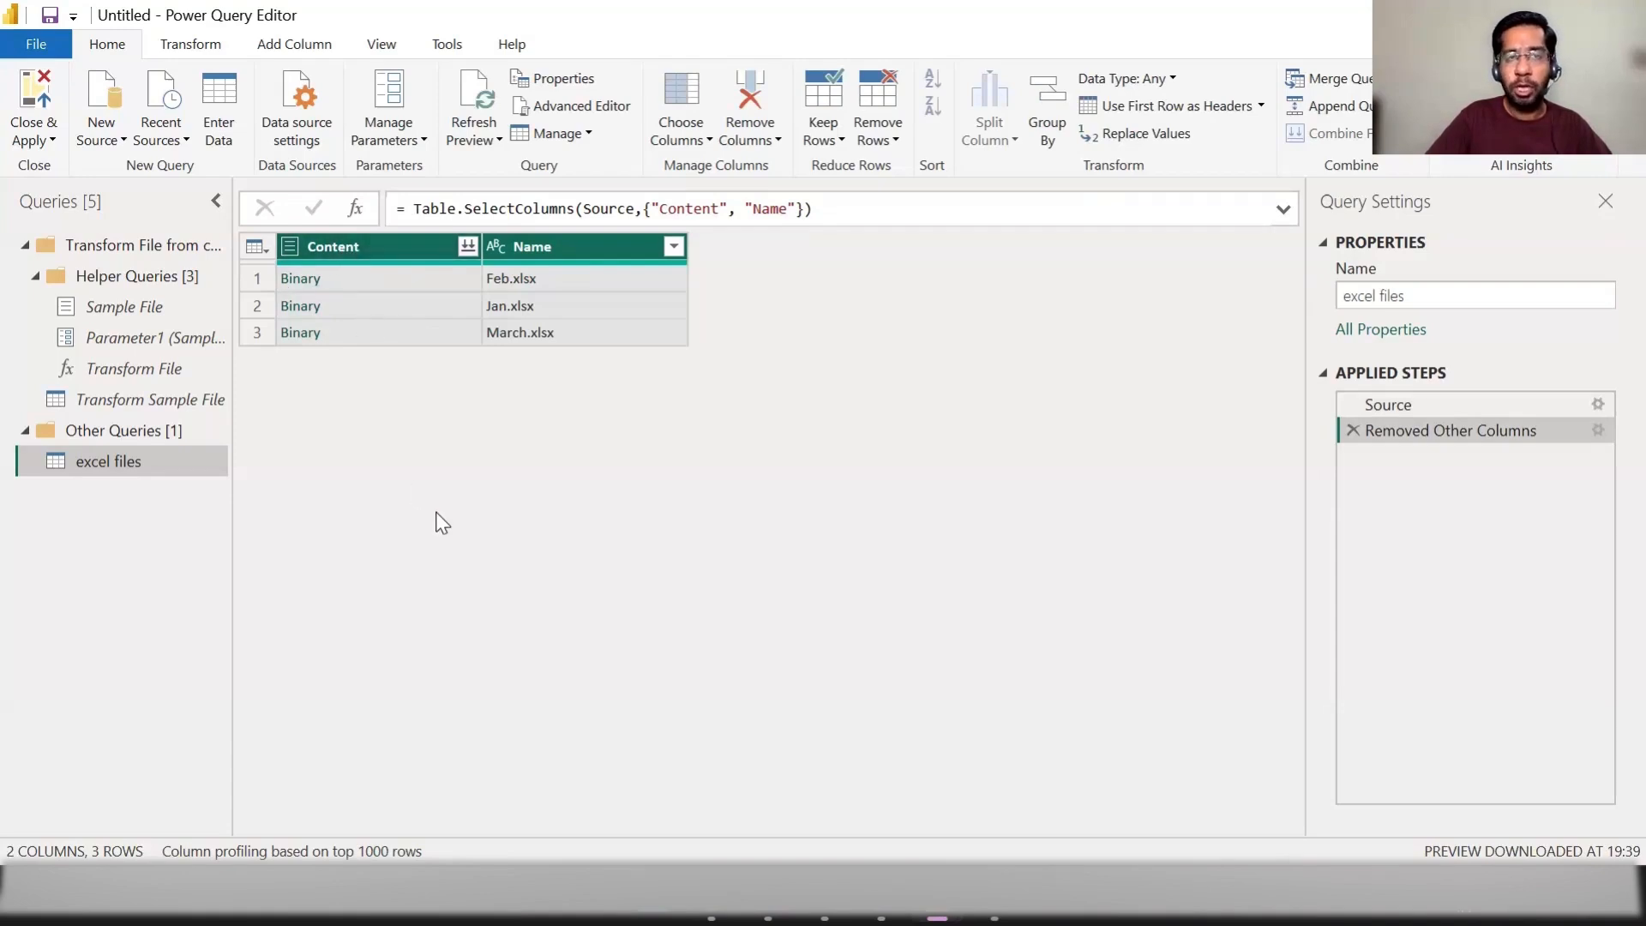
Step: Add a custom column named Custom to the excel files query with the formula Excel.Workbook([Content])
{"action": "left_click", "coordinate": [308, 50]}
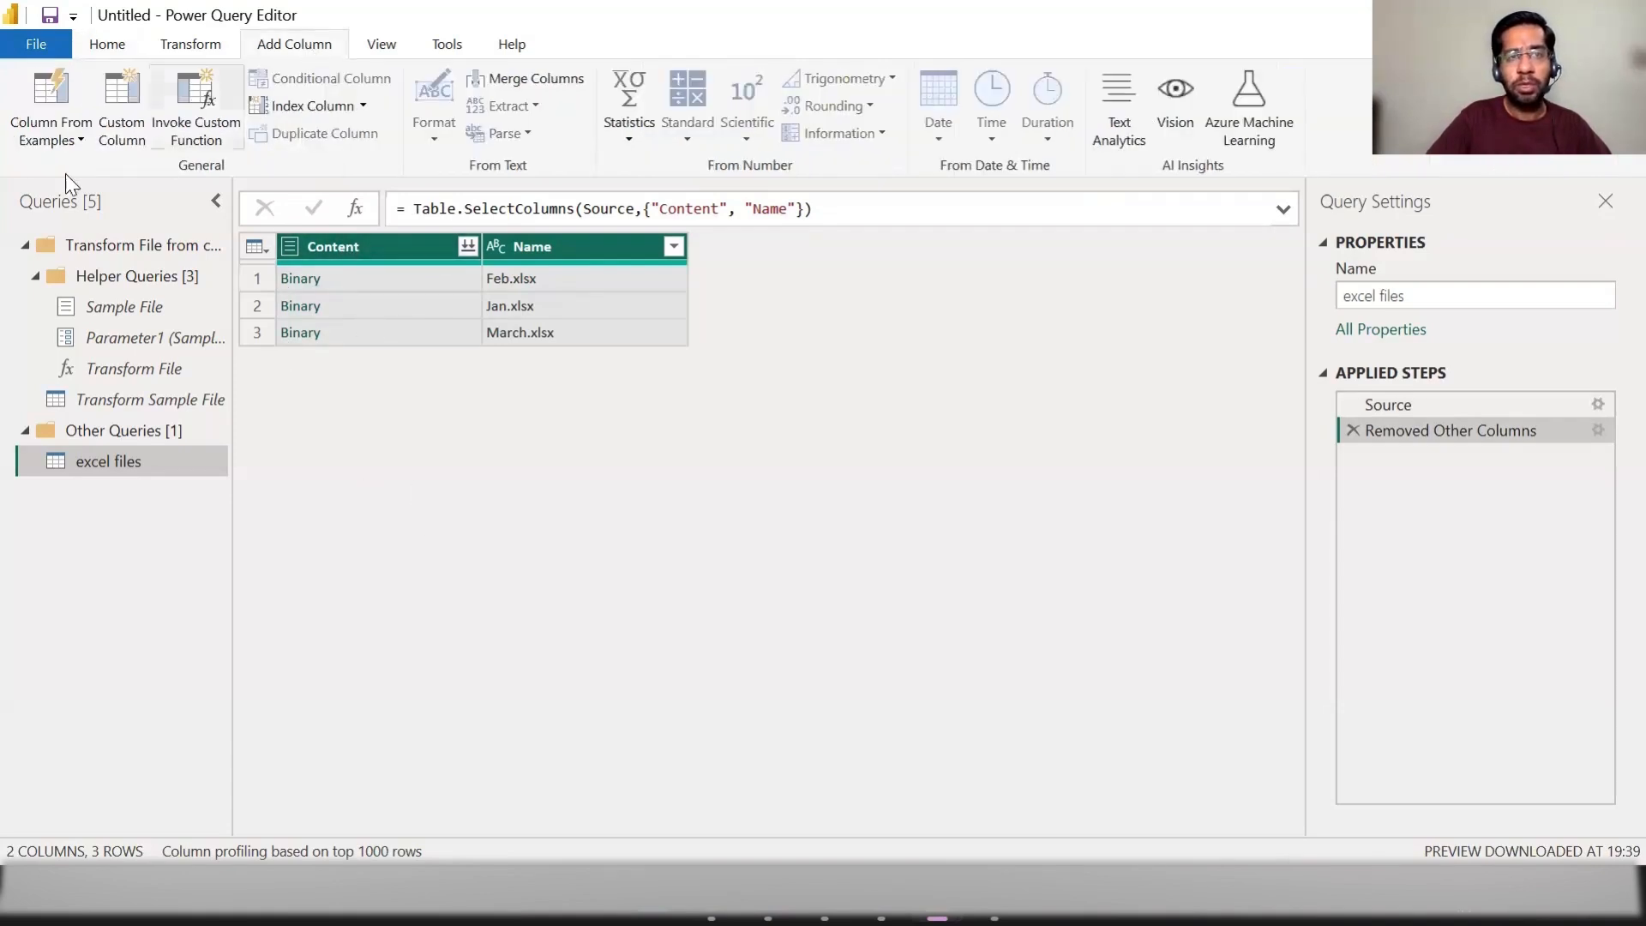
{"action": "left_click", "coordinate": [128, 129]}
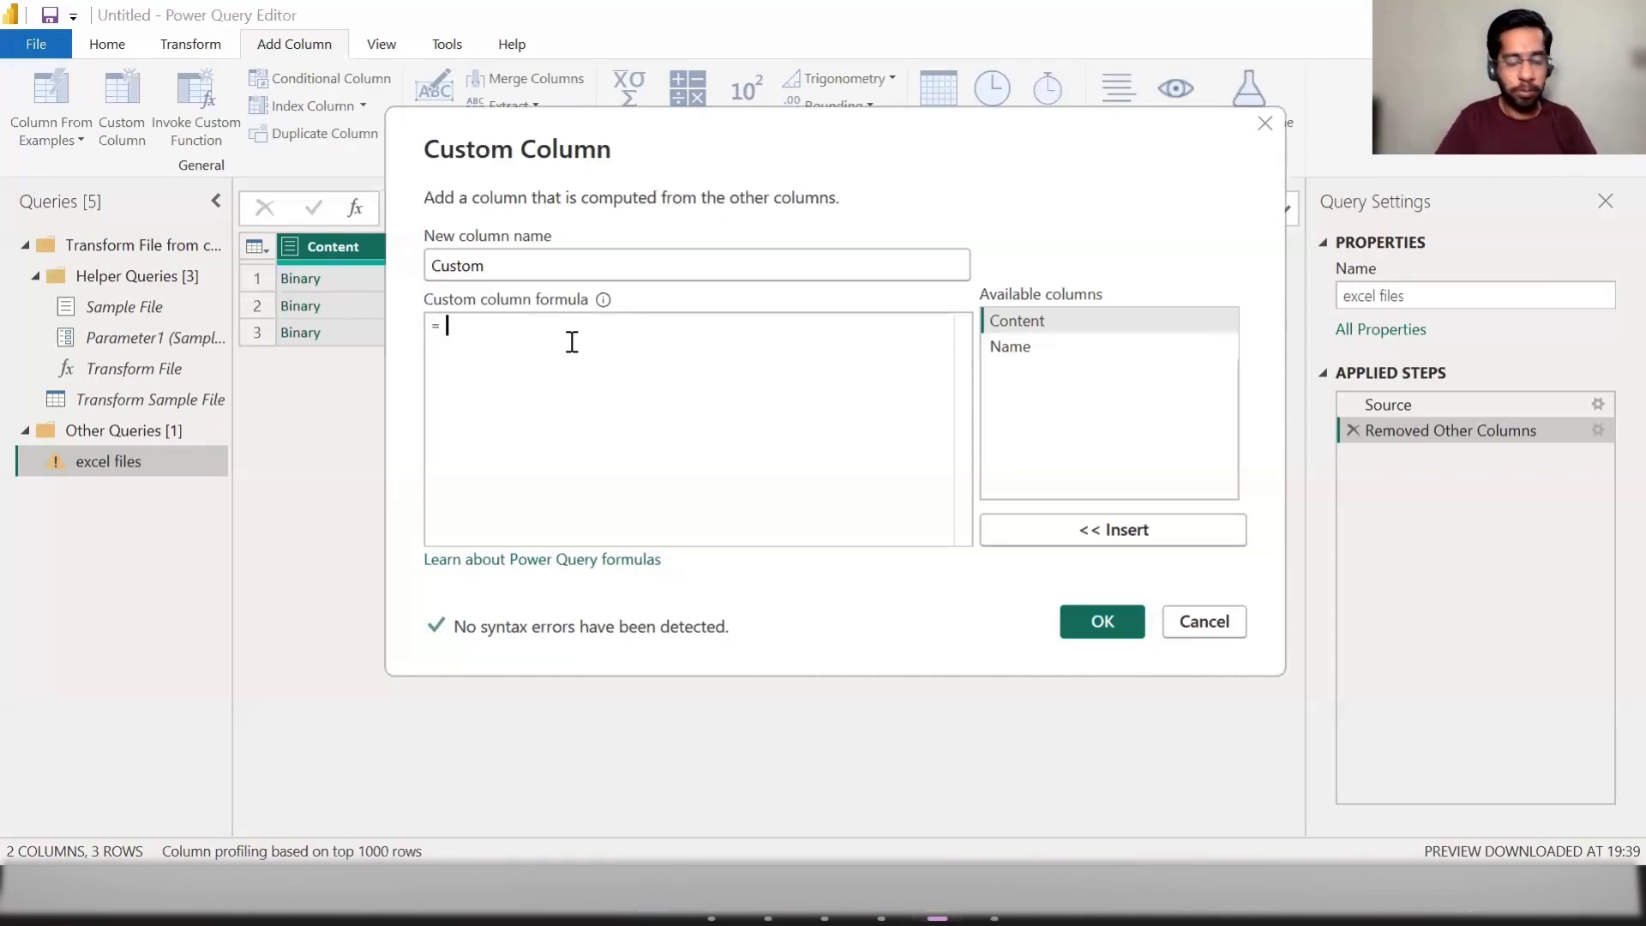
{"action": "type", "text": "exce"}
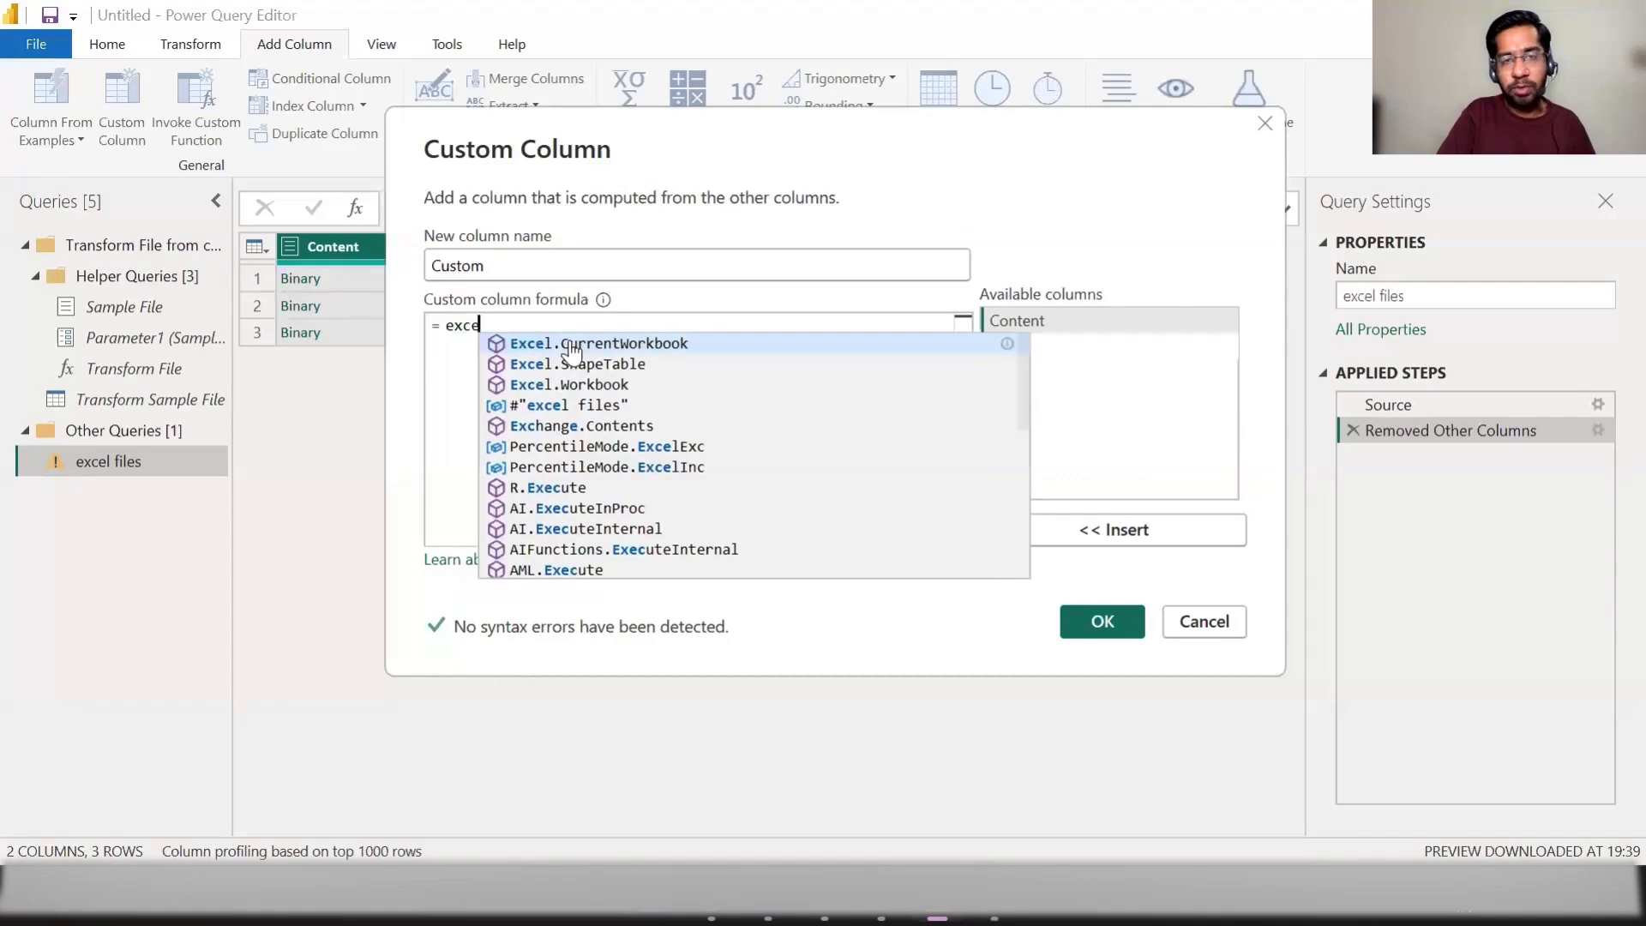
{"action": "type", "text": "l.wor"}
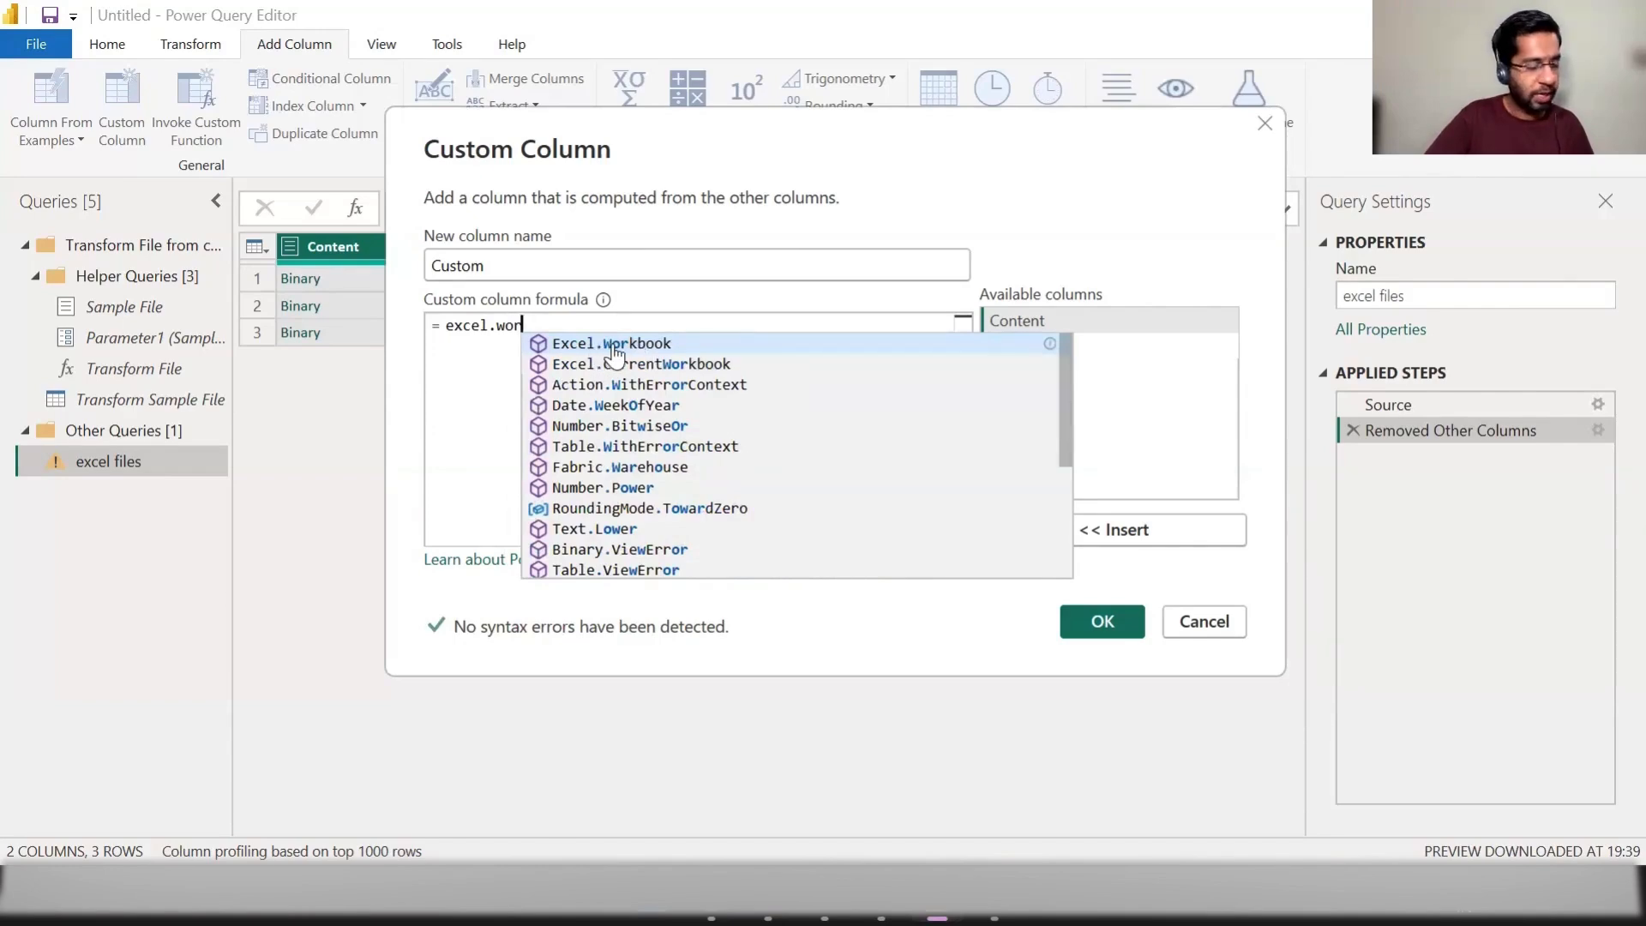
{"action": "left_click", "coordinate": [615, 347]}
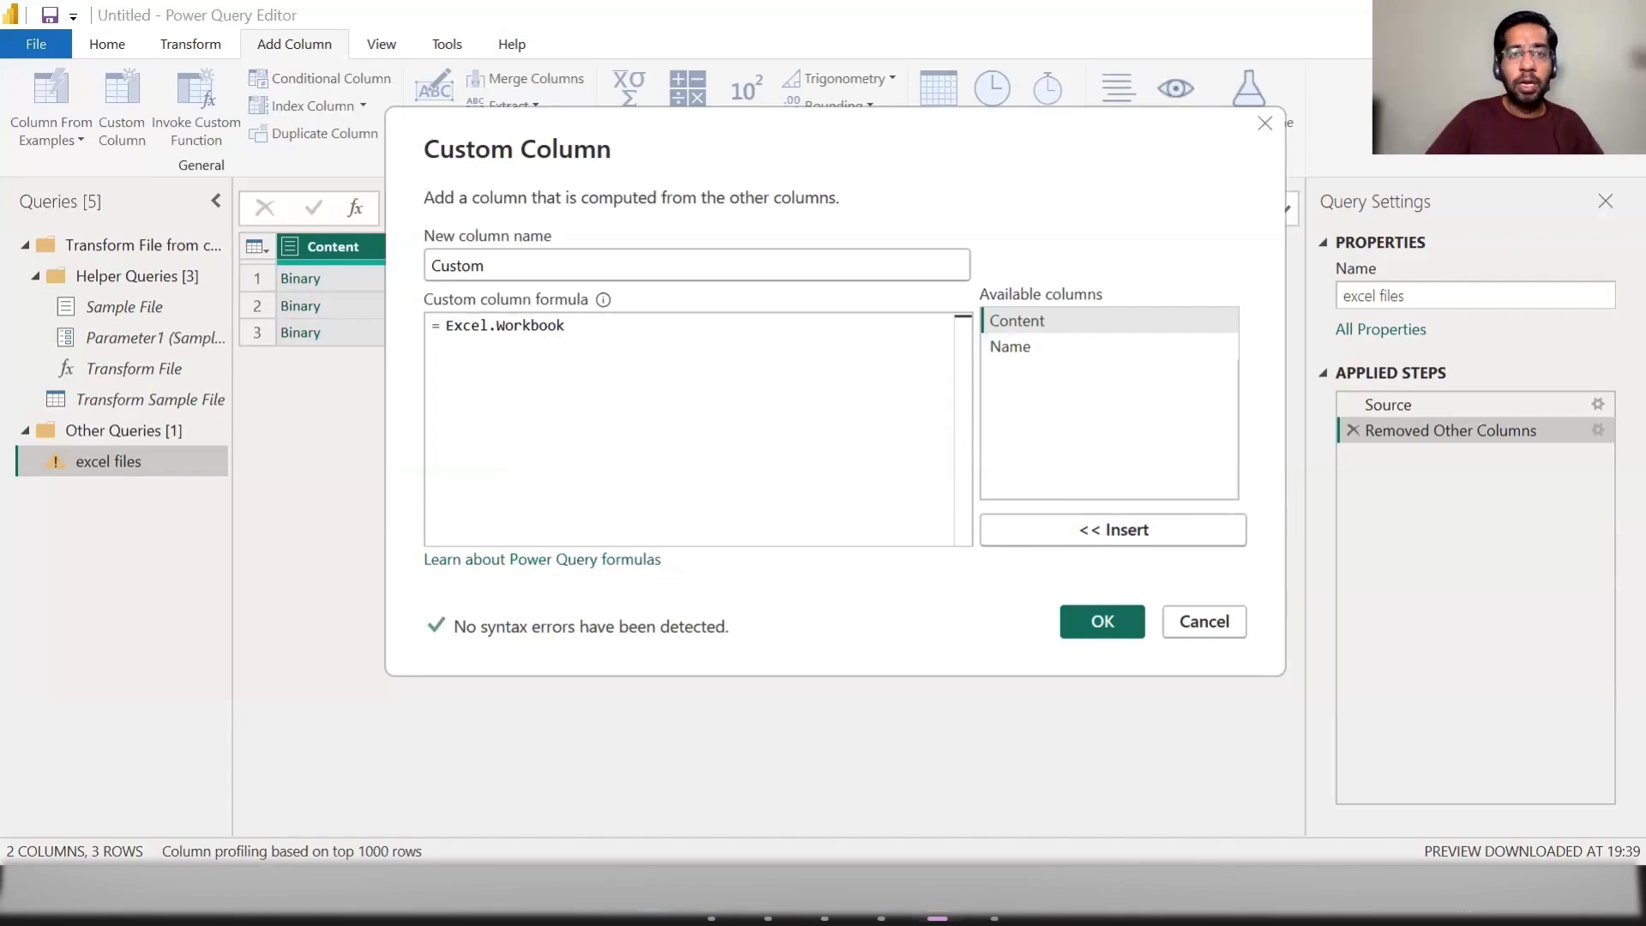
{"action": "left_click", "coordinate": [455, 326]}
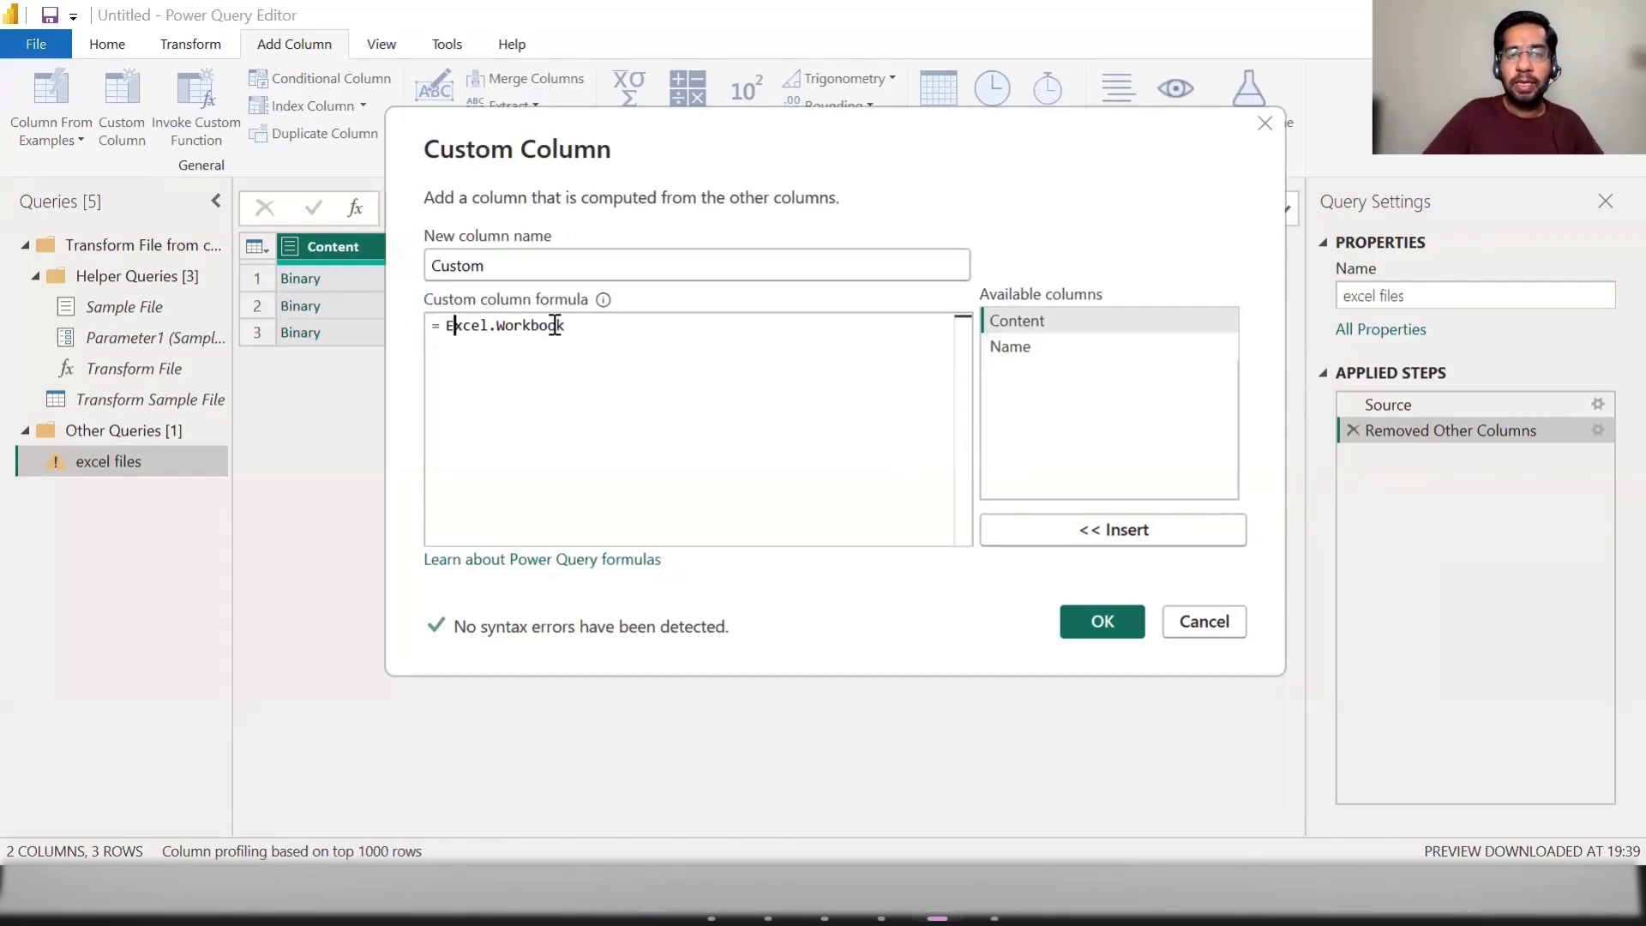
{"action": "mouse_move", "coordinate": [504, 331]}
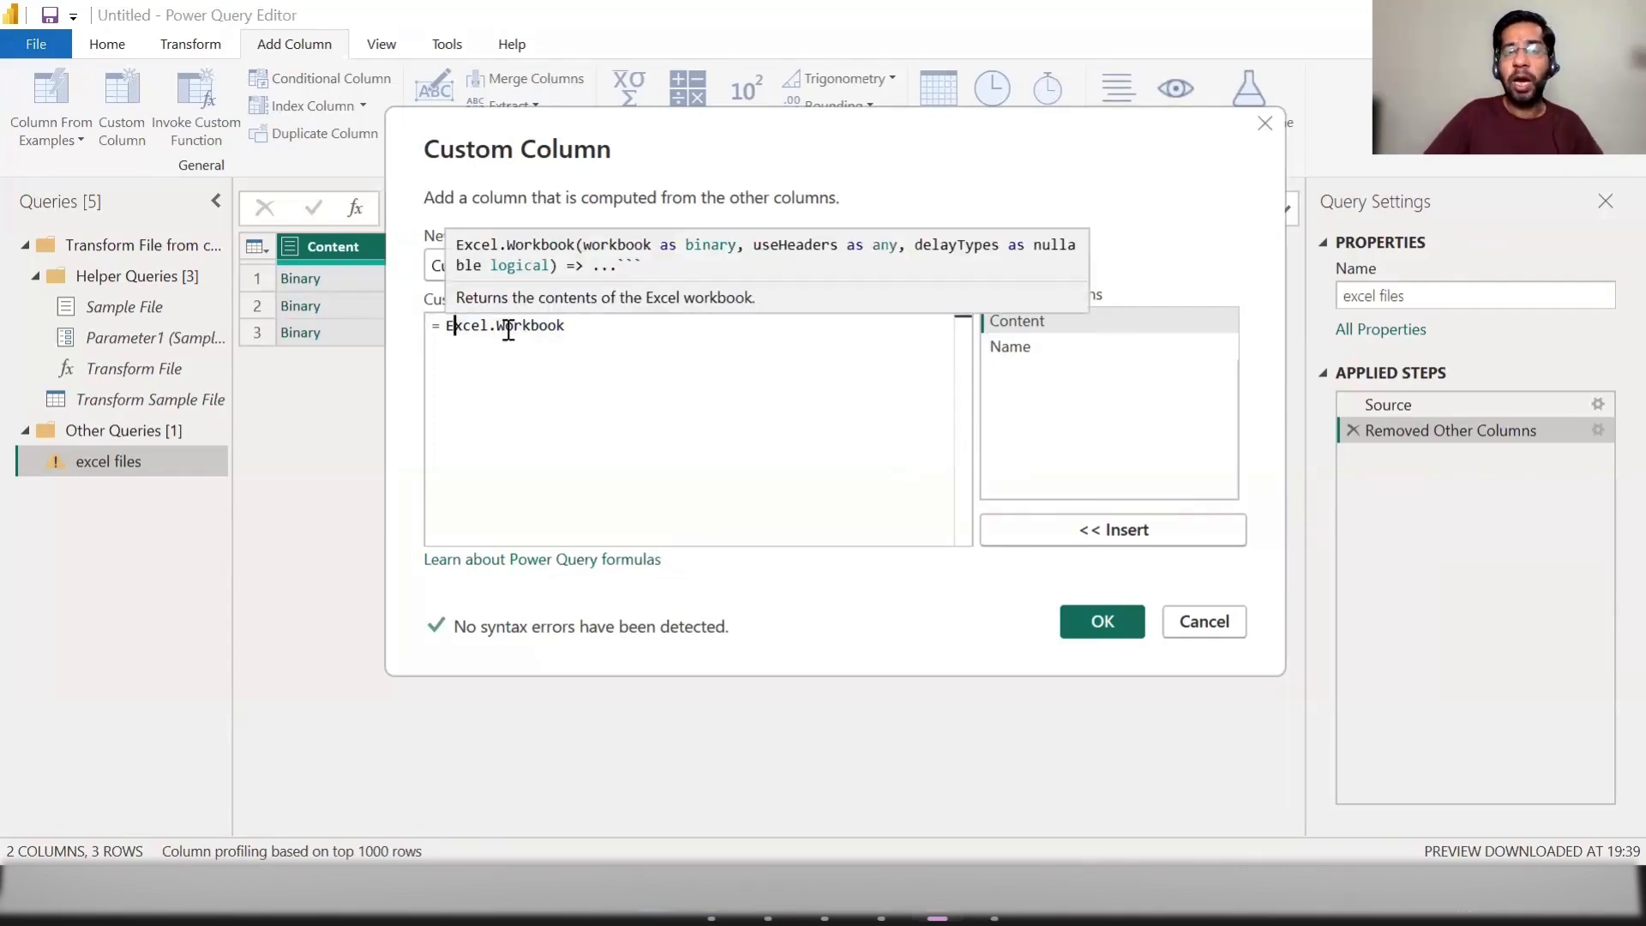
{"action": "left_click", "coordinate": [618, 330]}
{"action": "type", "text": "("}
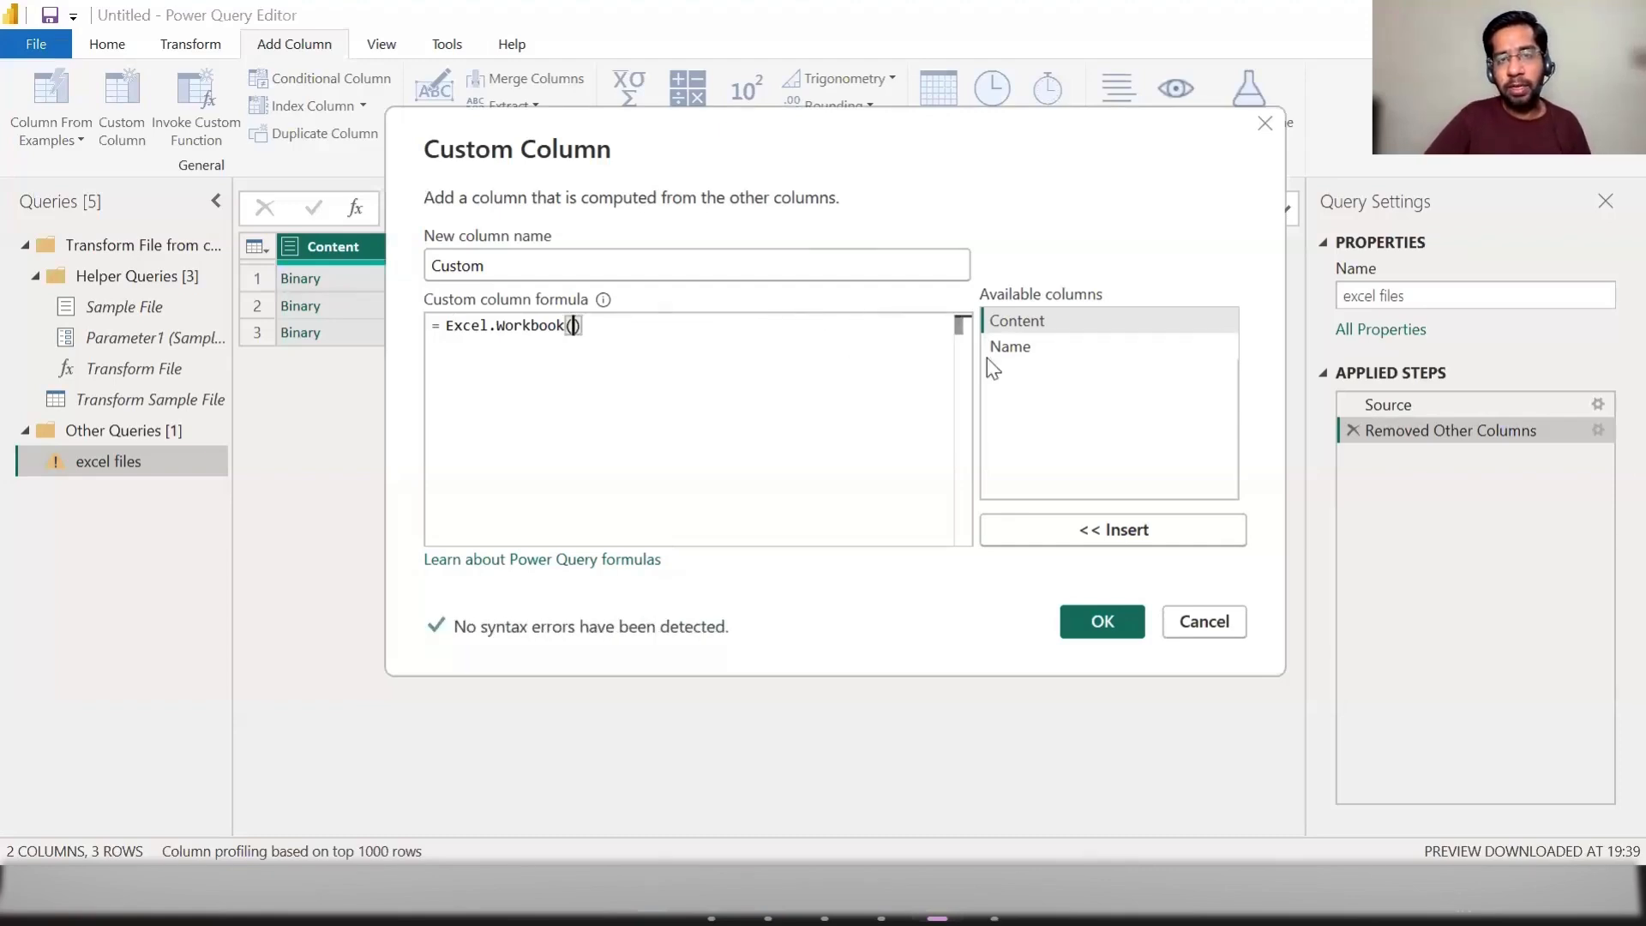
{"action": "double_click", "coordinate": [1041, 322]}
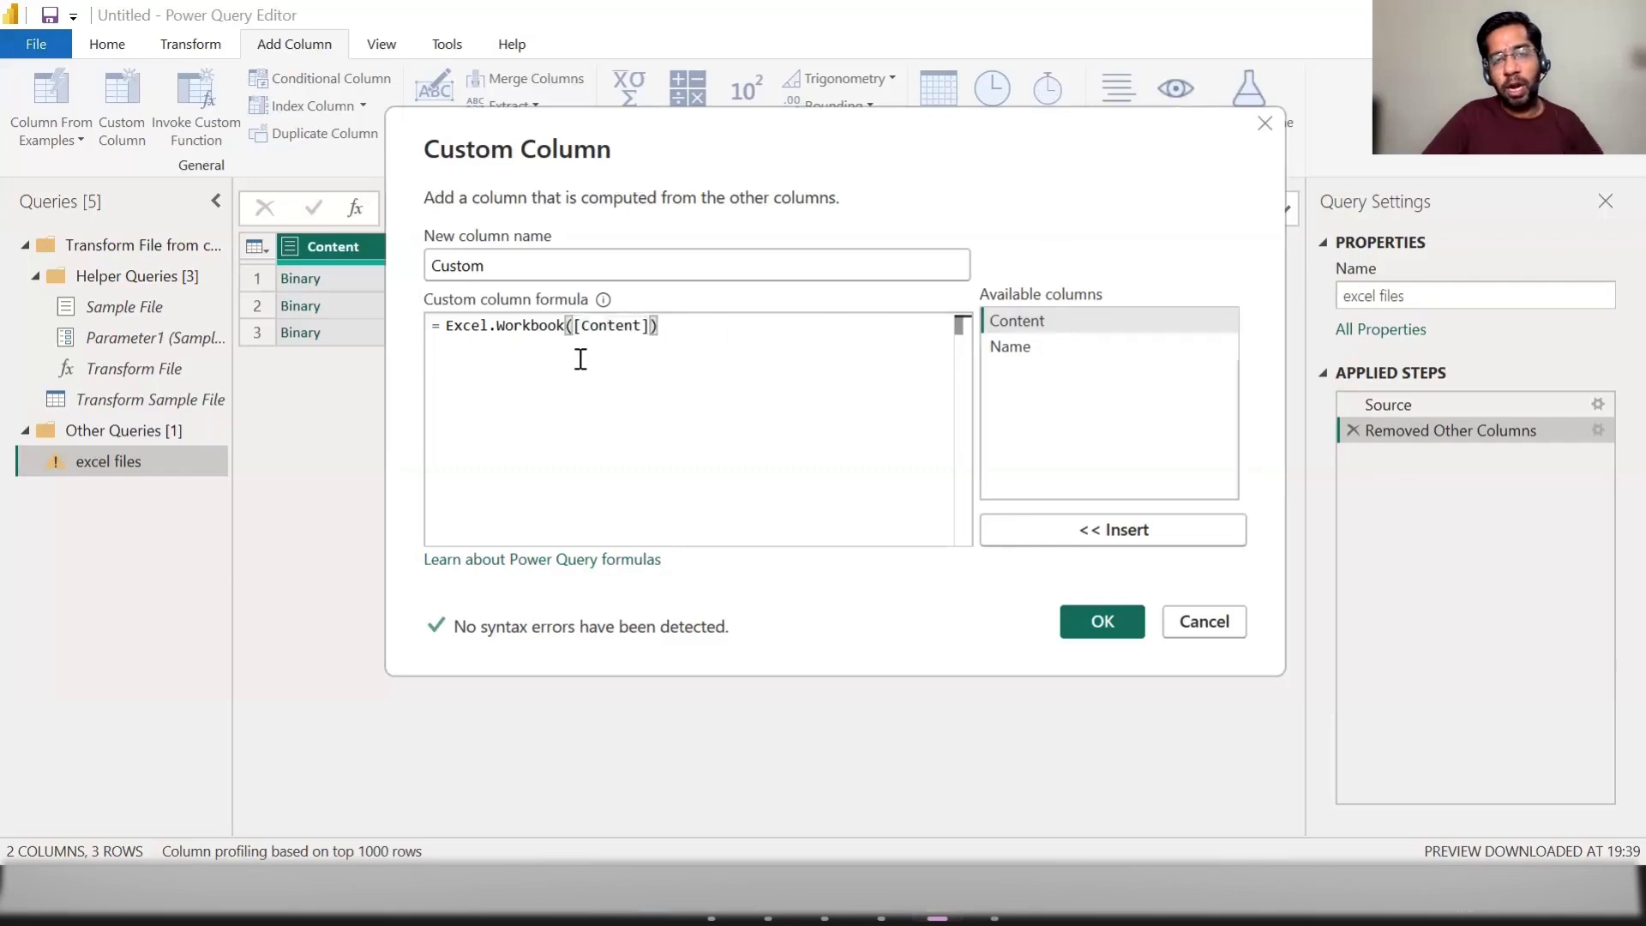
{"action": "left_click", "coordinate": [1123, 620]}
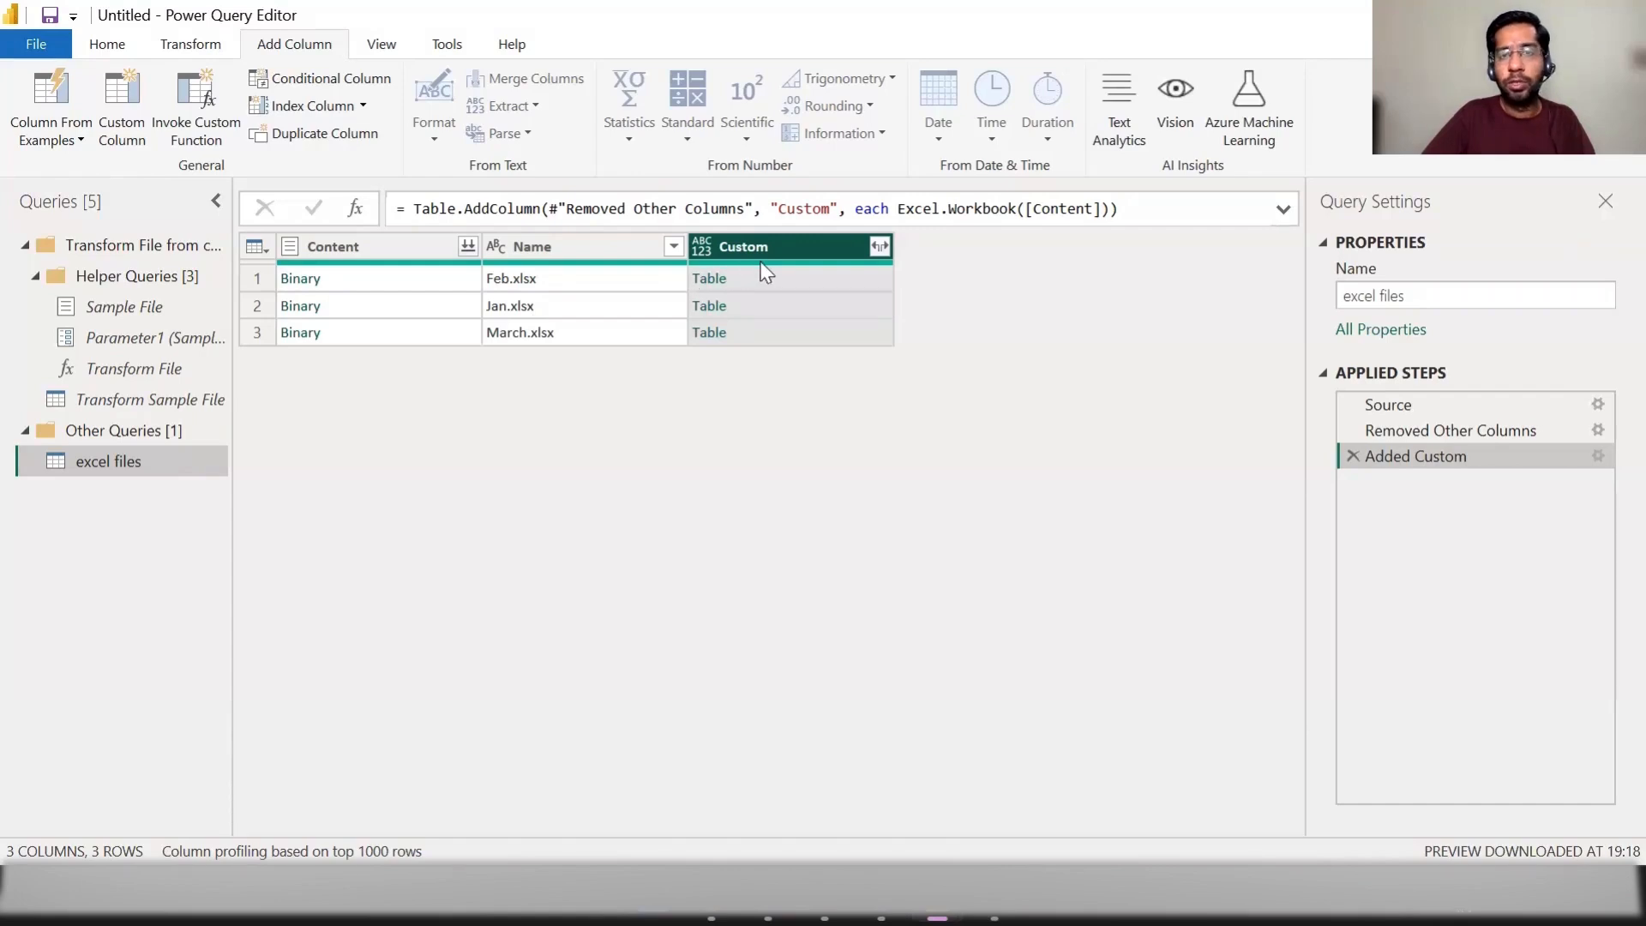
Step: Expand the Custom column into Name, Data, Item, Kind and Hidden, keeping the original column name as prefix
{"action": "left_click", "coordinate": [881, 247]}
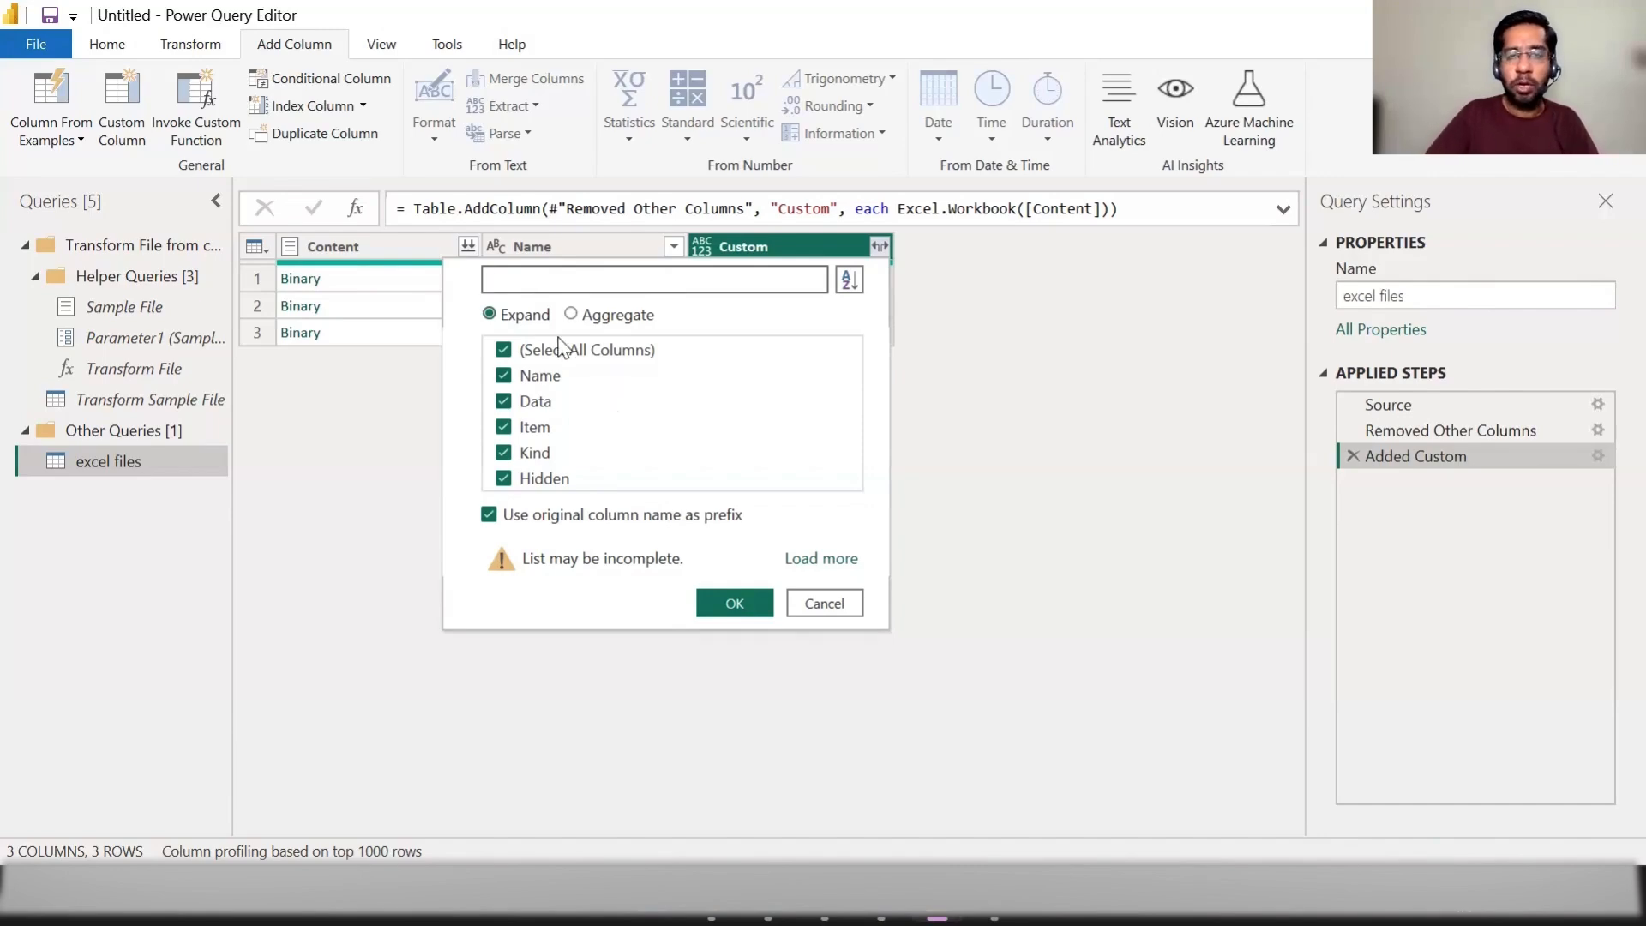
{"action": "left_click", "coordinate": [737, 606]}
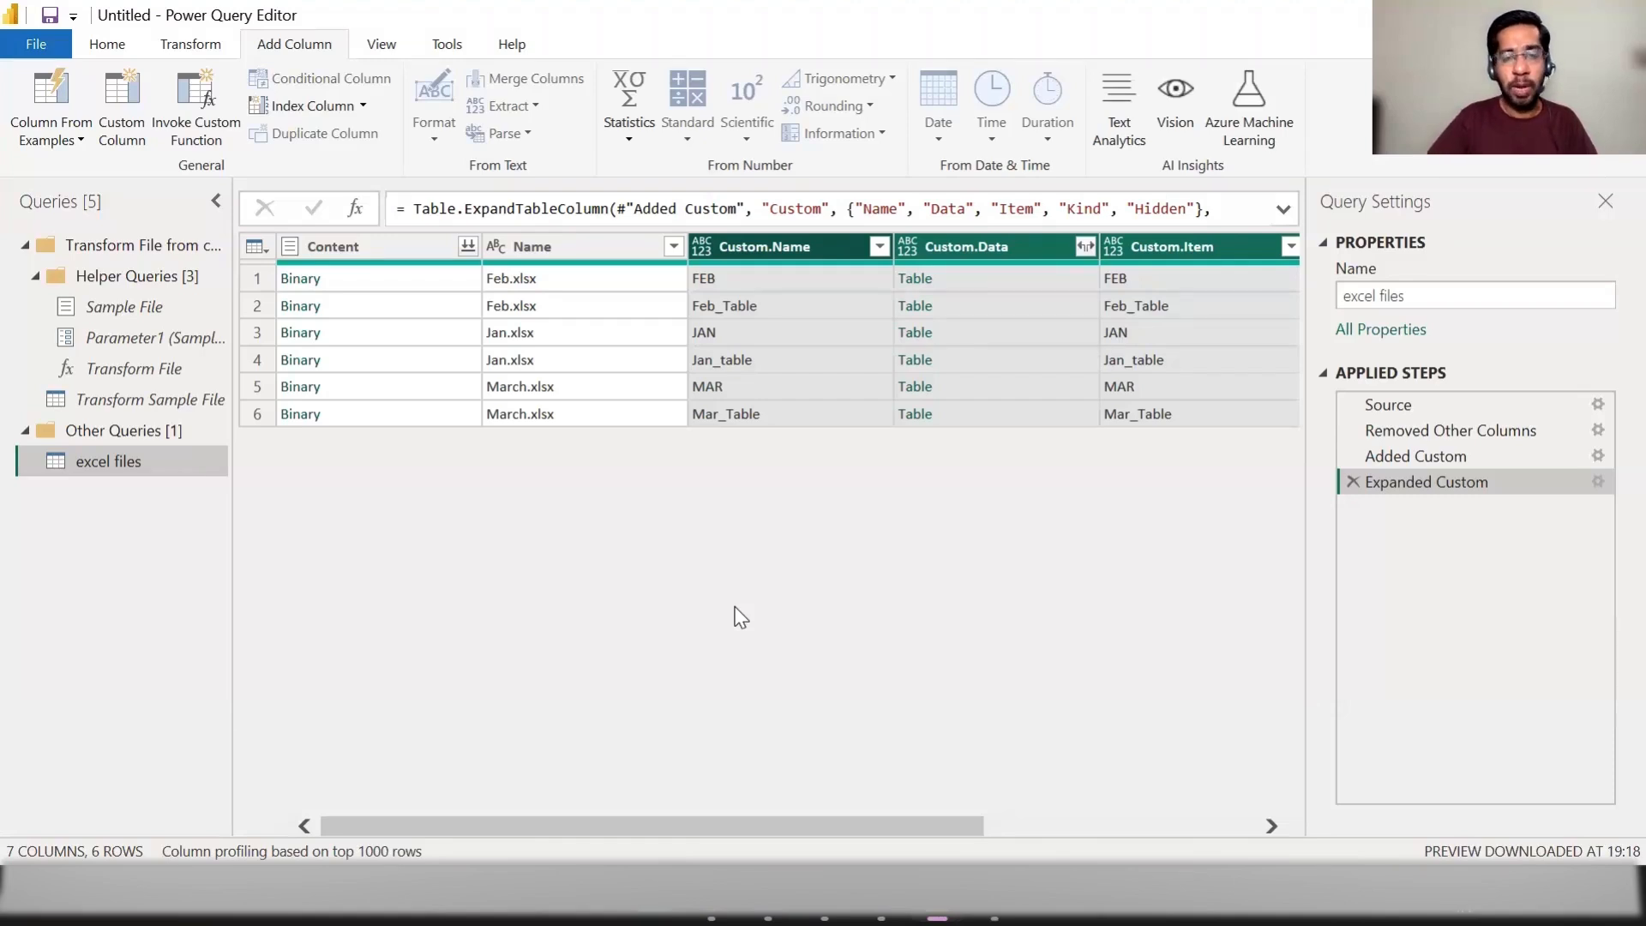
{"action": "left_click_drag", "start_coordinate": [823, 827], "coordinate": [1149, 831]}
{"action": "left_click_drag", "start_coordinate": [797, 828], "coordinate": [452, 825]}
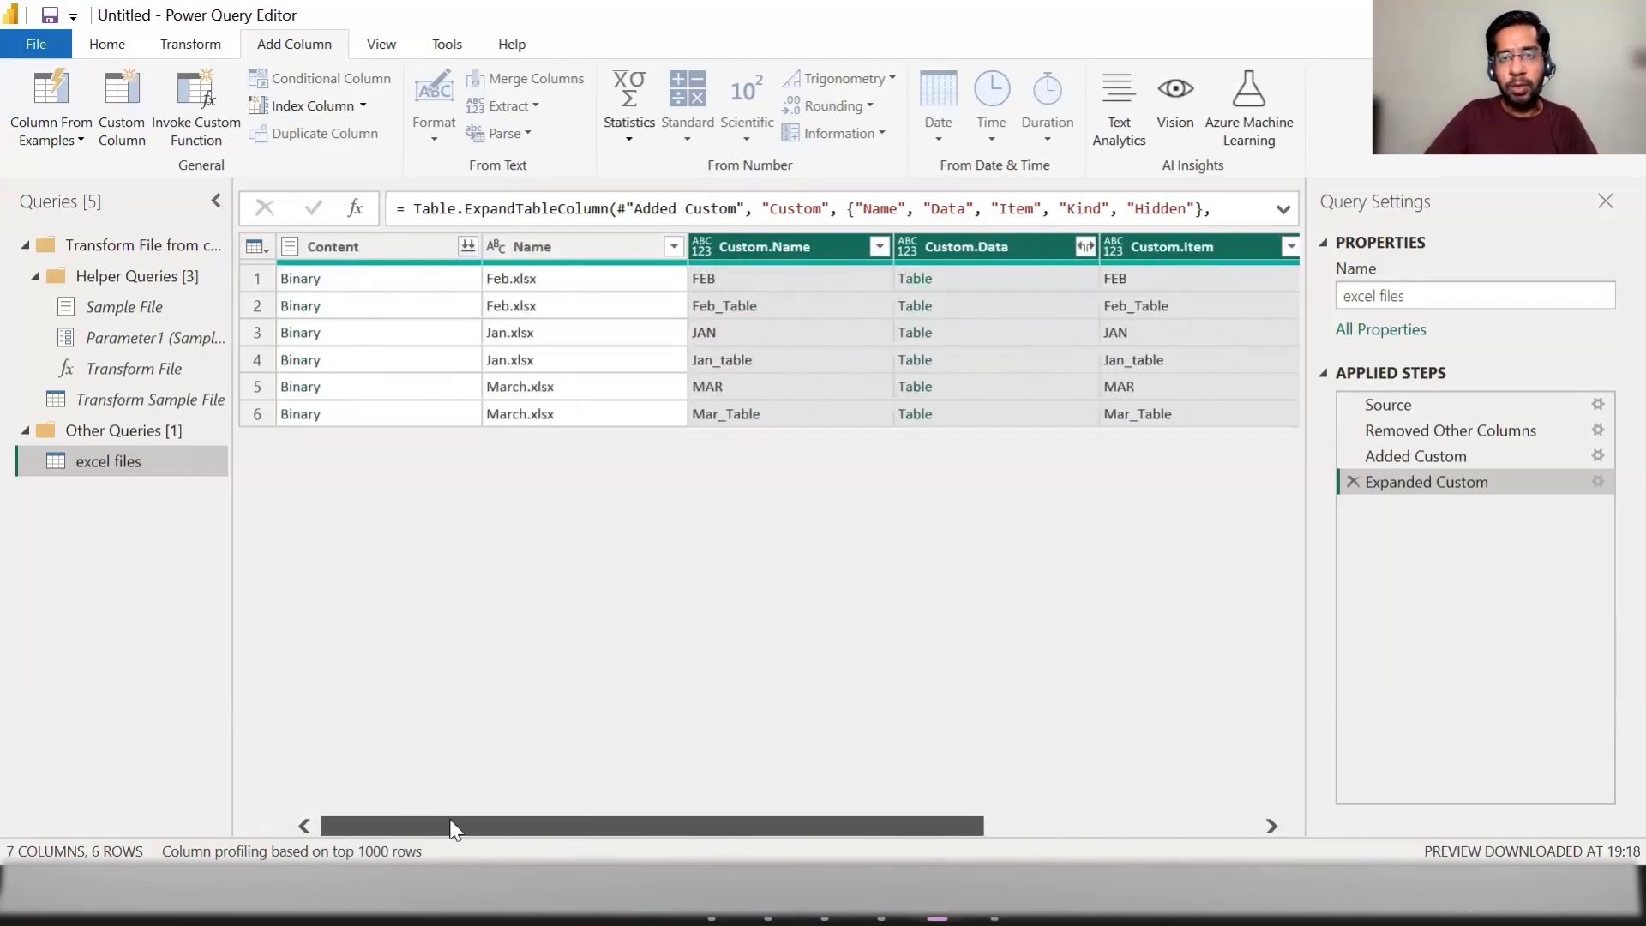
{"action": "left_click_drag", "start_coordinate": [779, 825], "coordinate": [857, 828]}
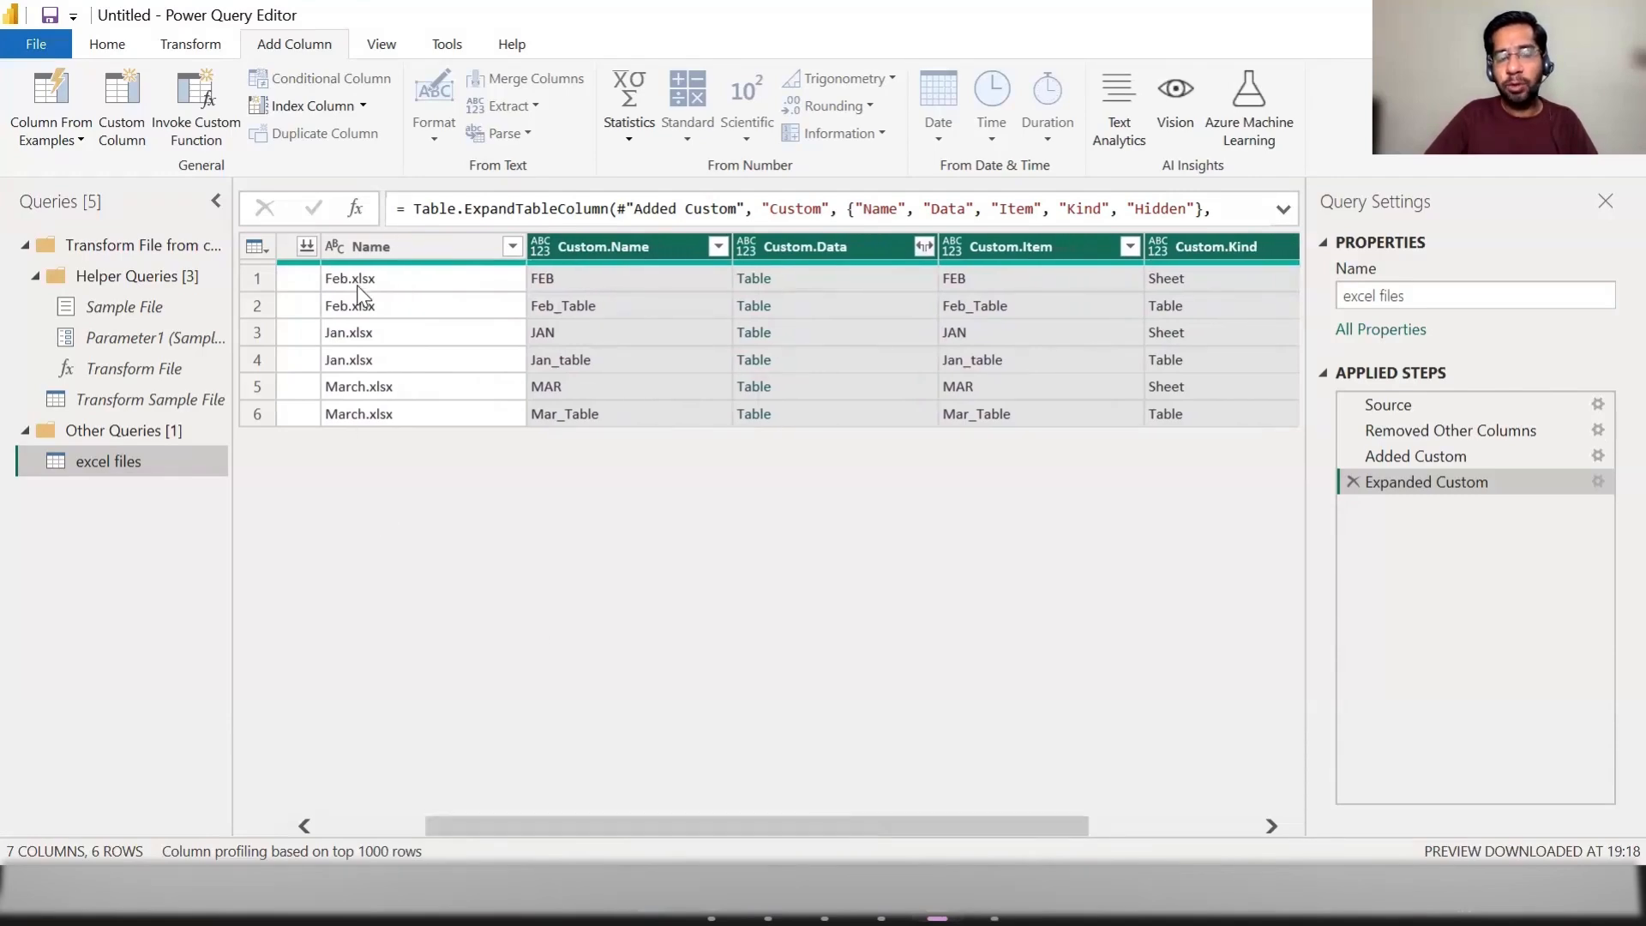
Step: Filter the Custom.Kind column to keep only the rows of kind Table
{"action": "left_click", "coordinate": [1206, 275]}
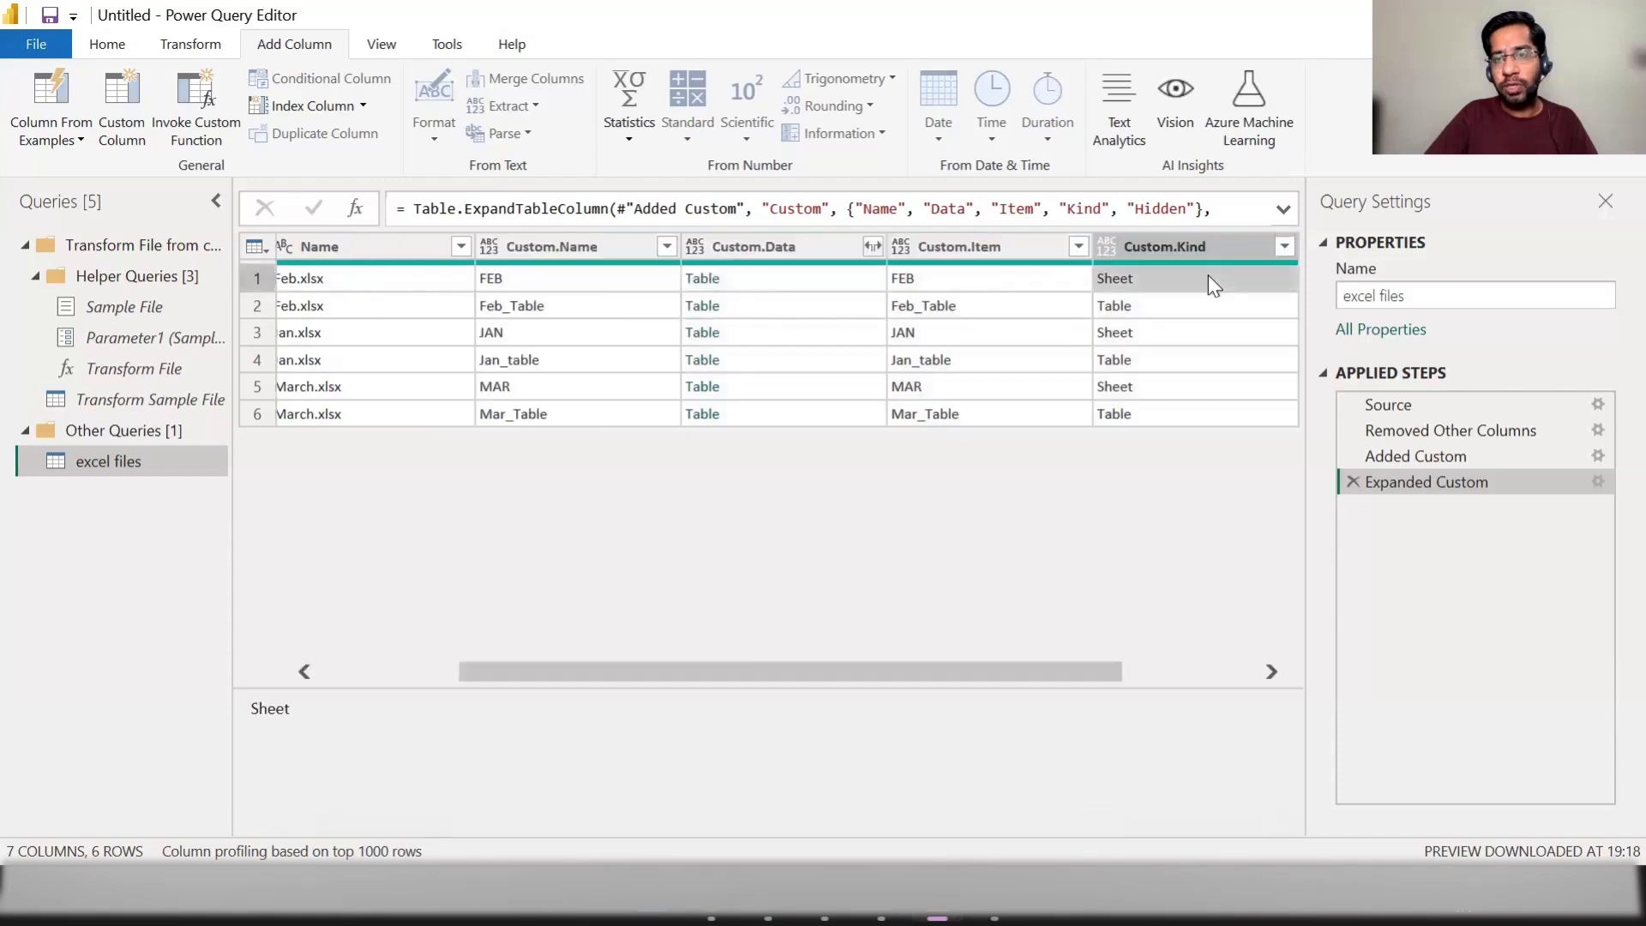
{"action": "left_click", "coordinate": [1164, 313]}
{"action": "left_click_drag", "start_coordinate": [812, 675], "coordinate": [943, 675]}
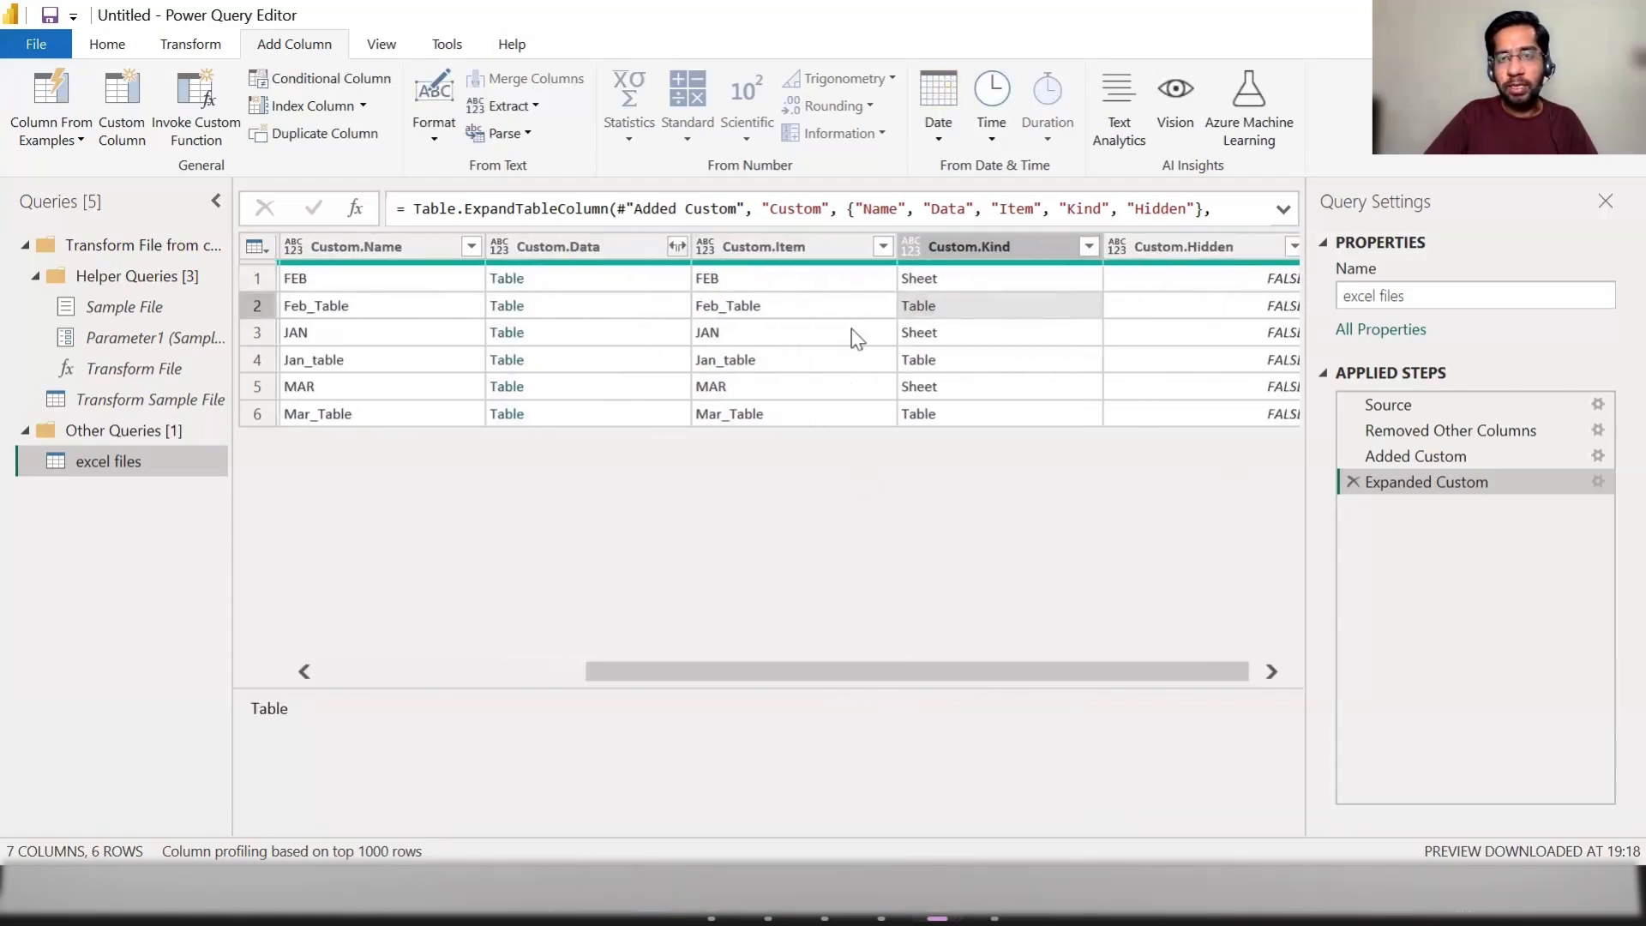
{"action": "left_click", "coordinate": [958, 274]}
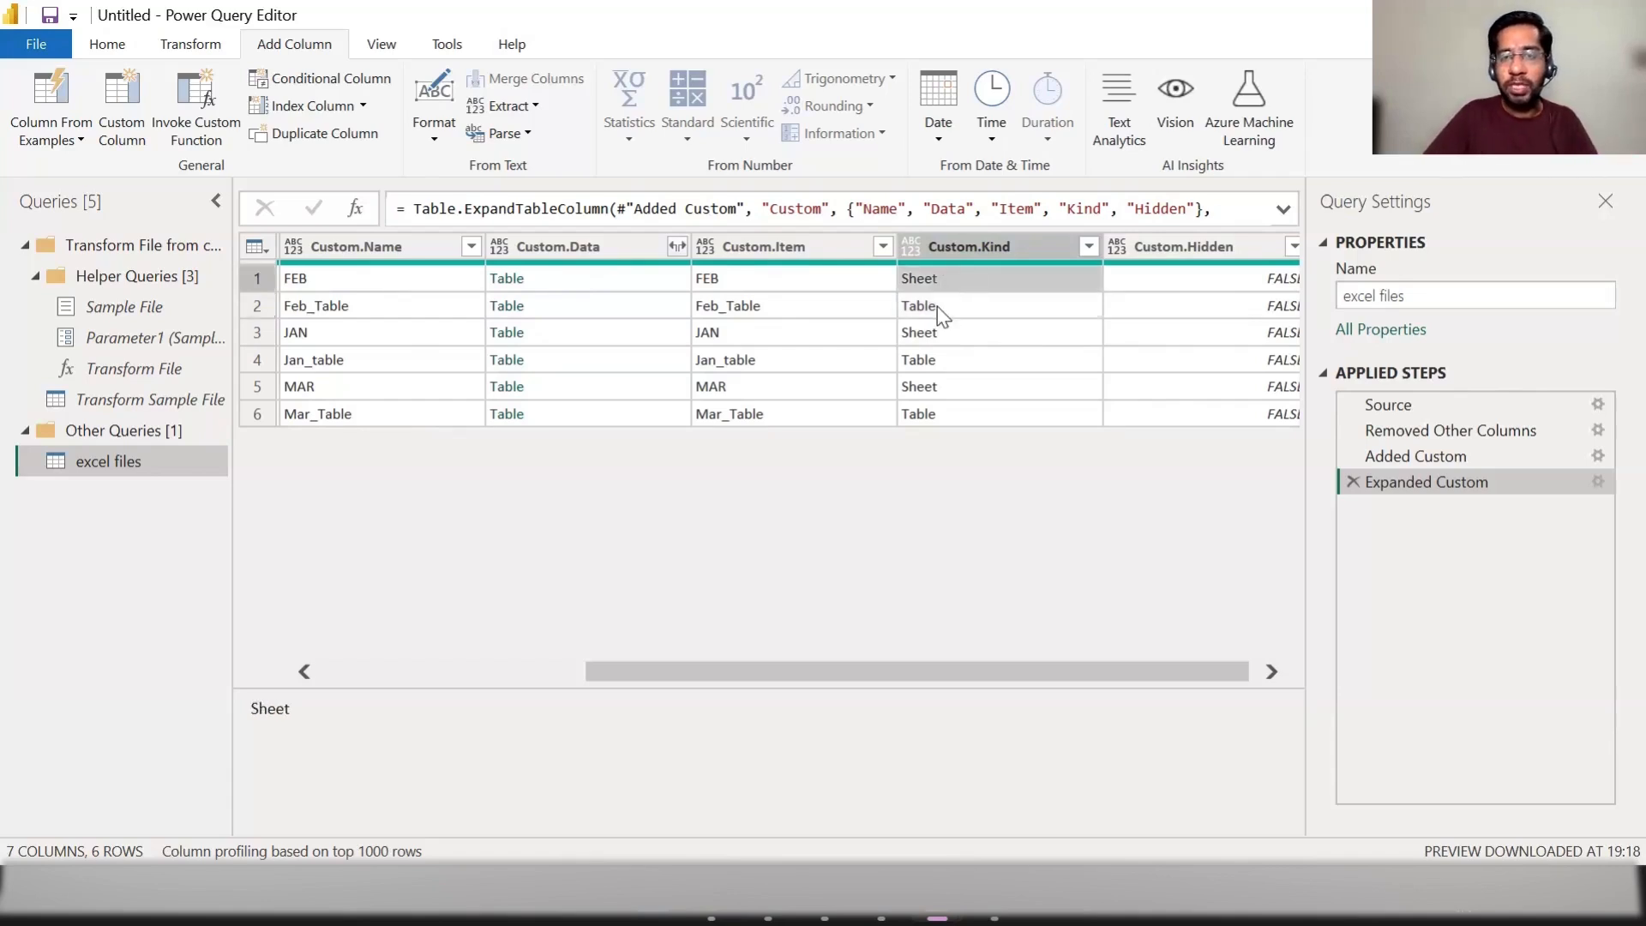
{"action": "left_click", "coordinate": [937, 306]}
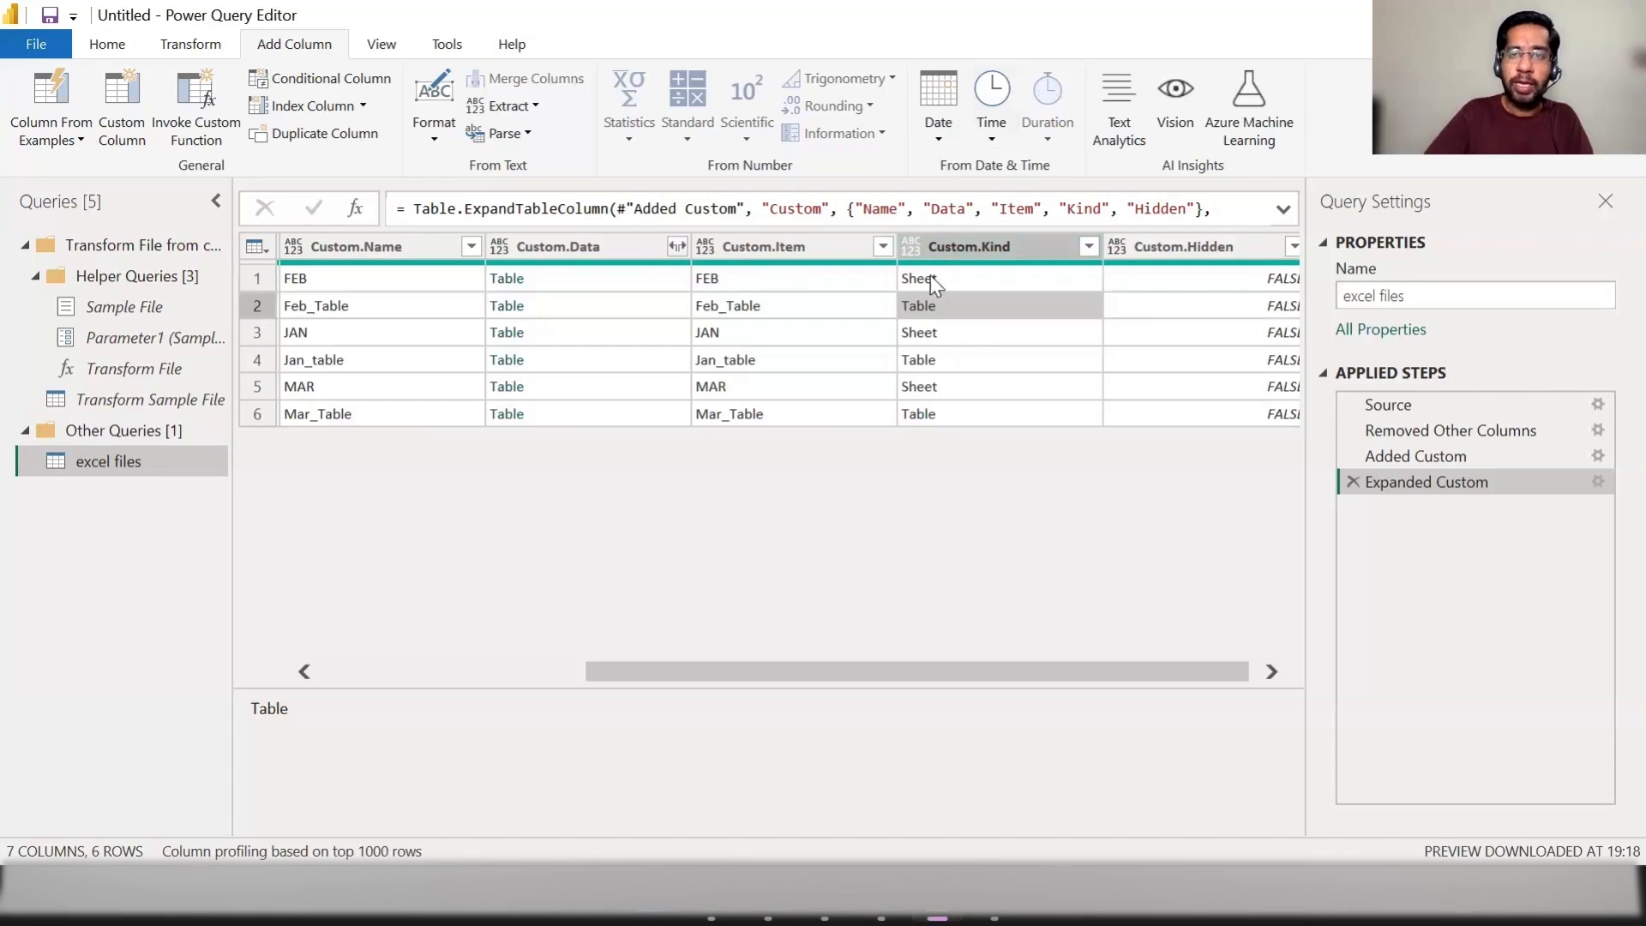
{"action": "left_click", "coordinate": [1088, 250]}
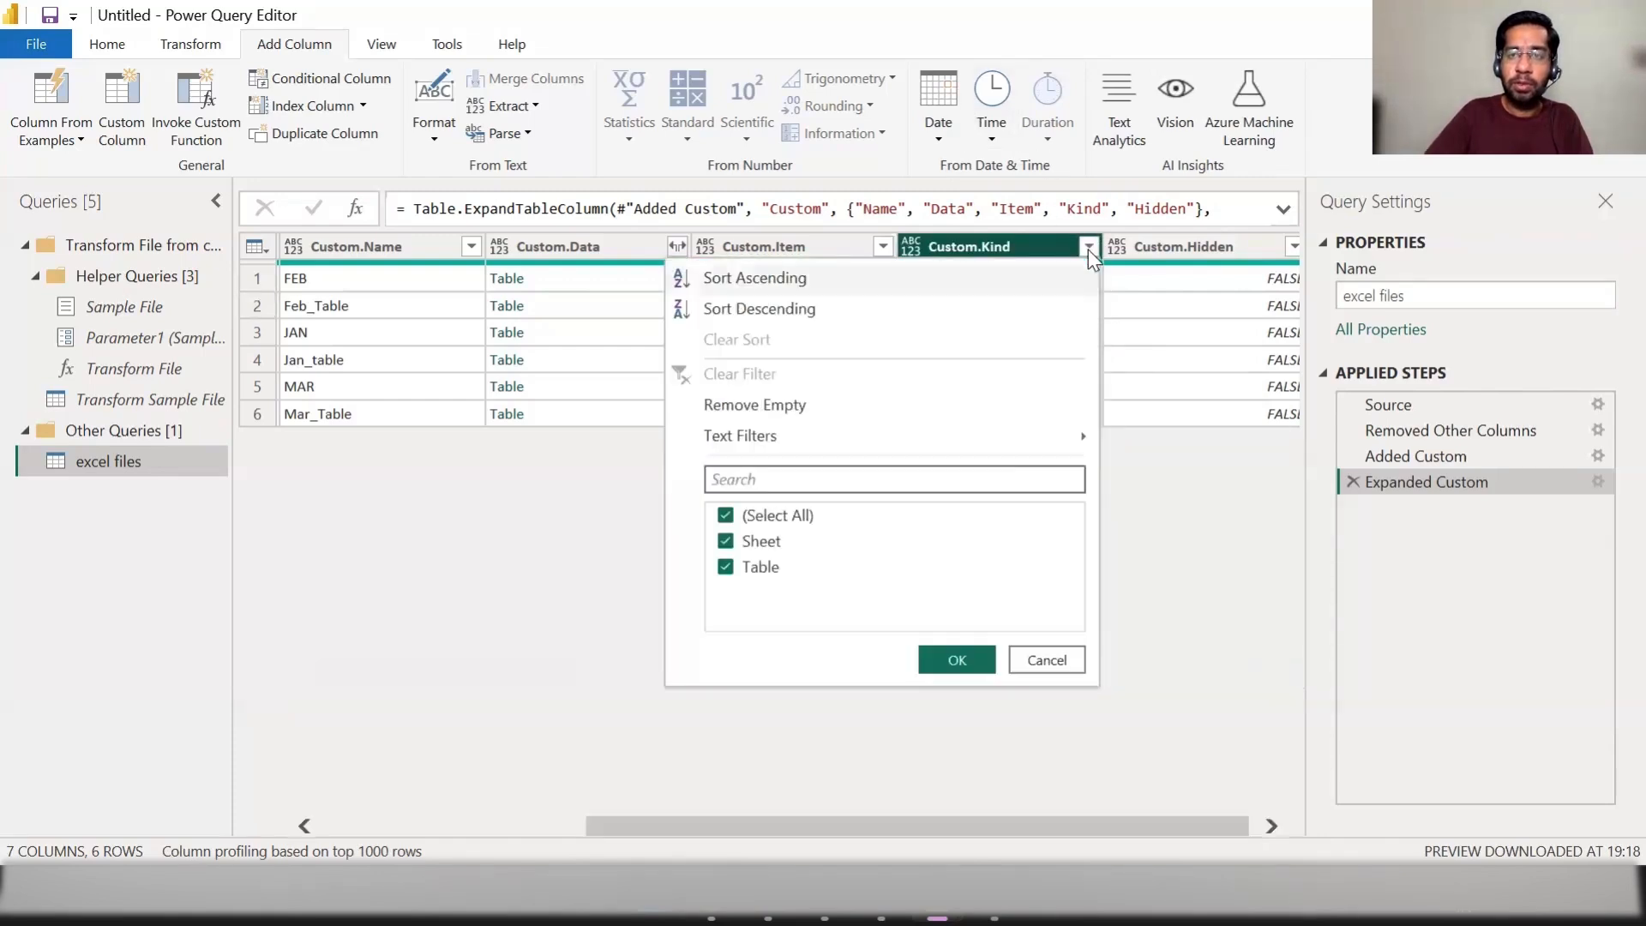
{"action": "left_click", "coordinate": [729, 515]}
{"action": "left_click", "coordinate": [747, 575]}
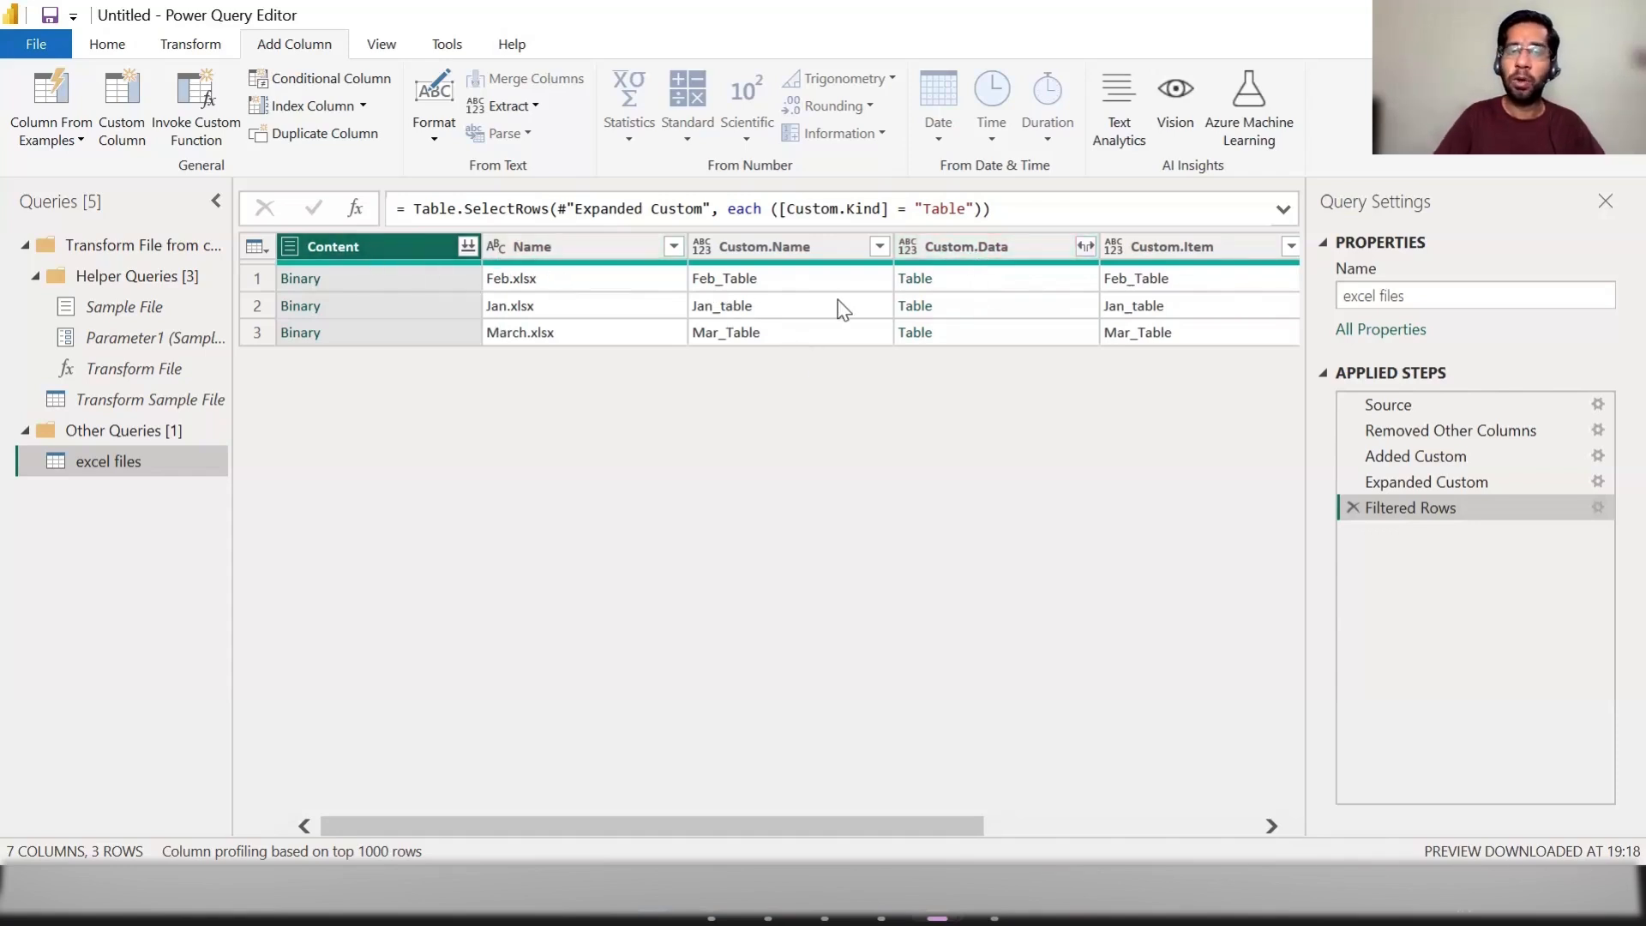
Step: Keep only the Content, Name and Custom.Data columns by removing all other columns
{"action": "left_click", "coordinate": [591, 246], "text": "ctrl"}
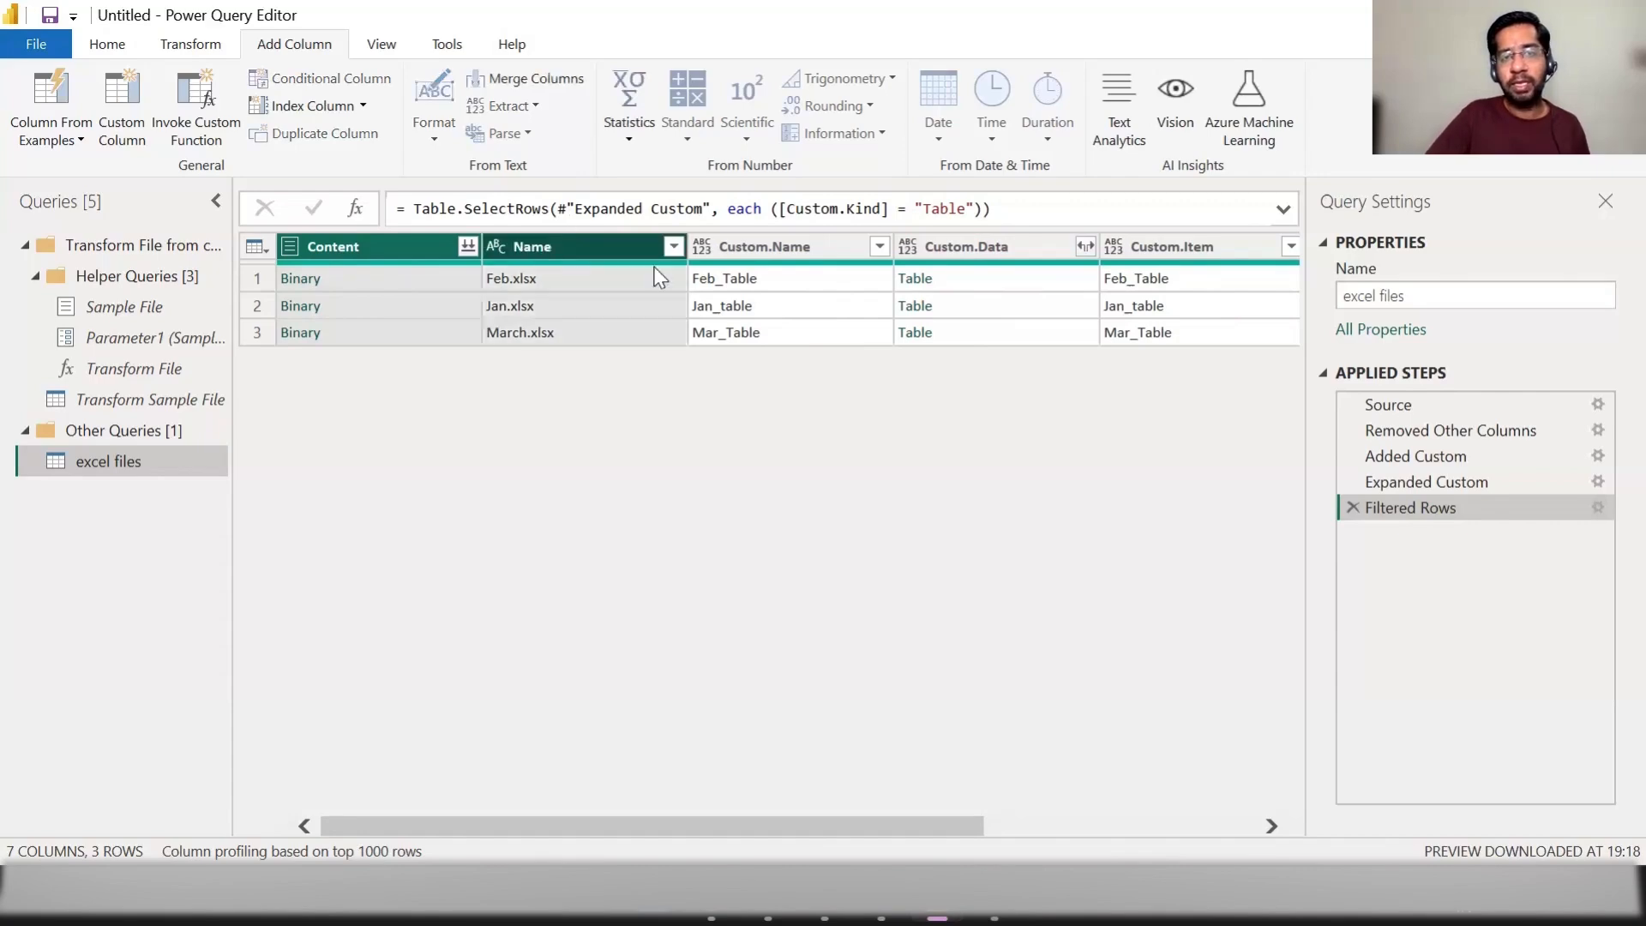
{"action": "left_click", "coordinate": [947, 249], "text": "ctrl"}
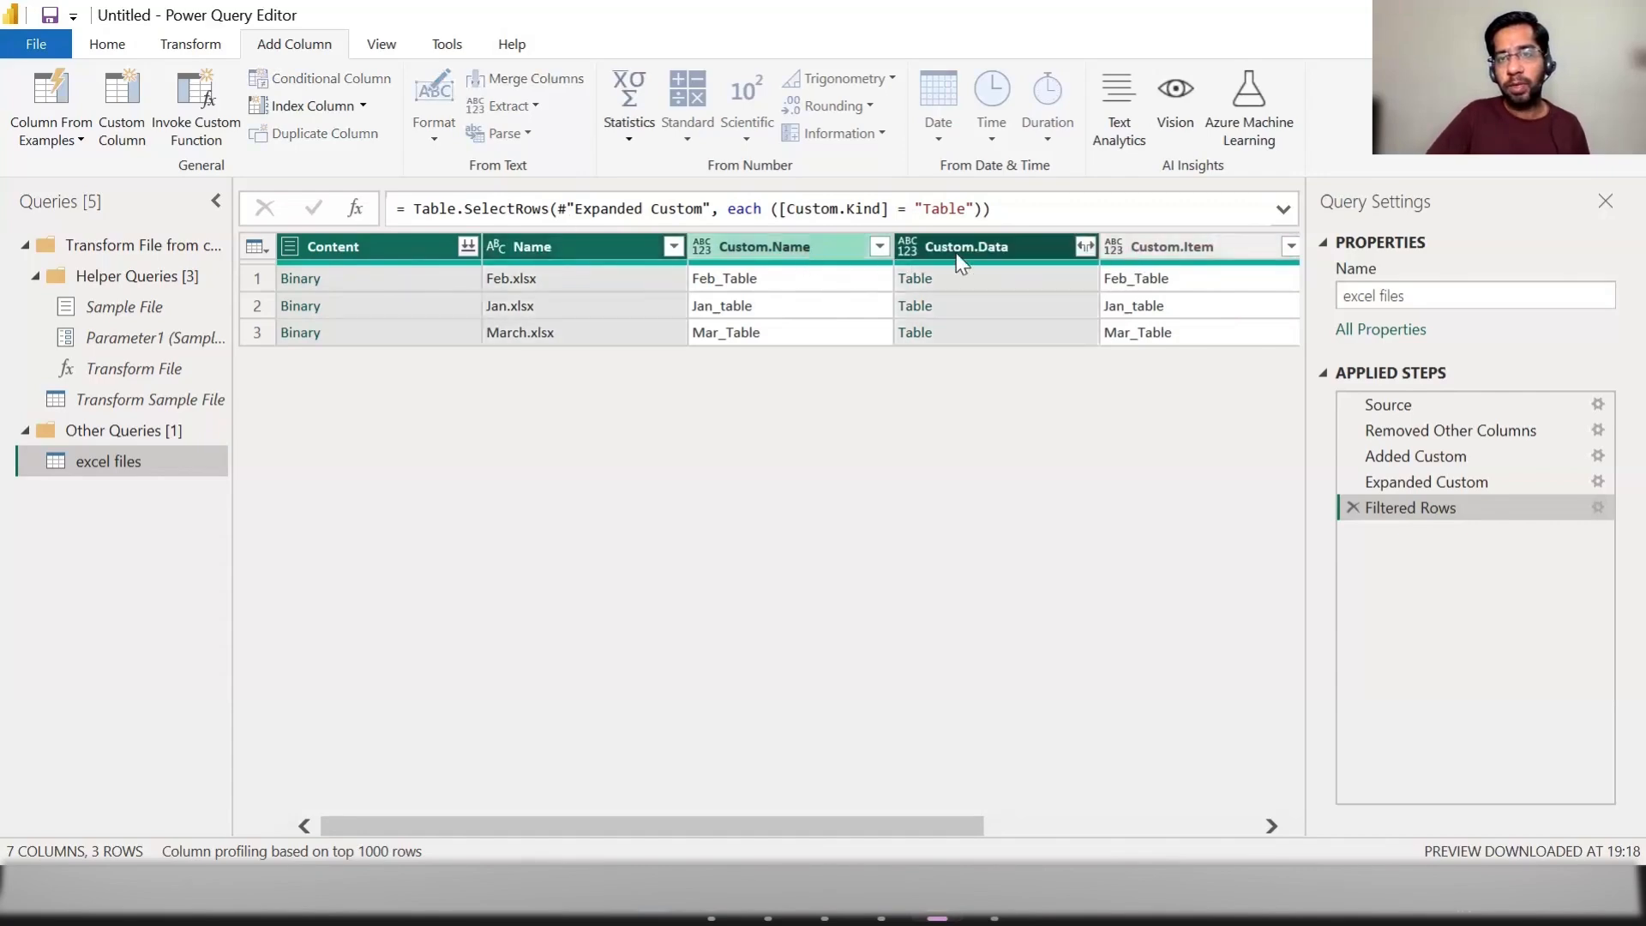
{"action": "right_click", "coordinate": [964, 257]}
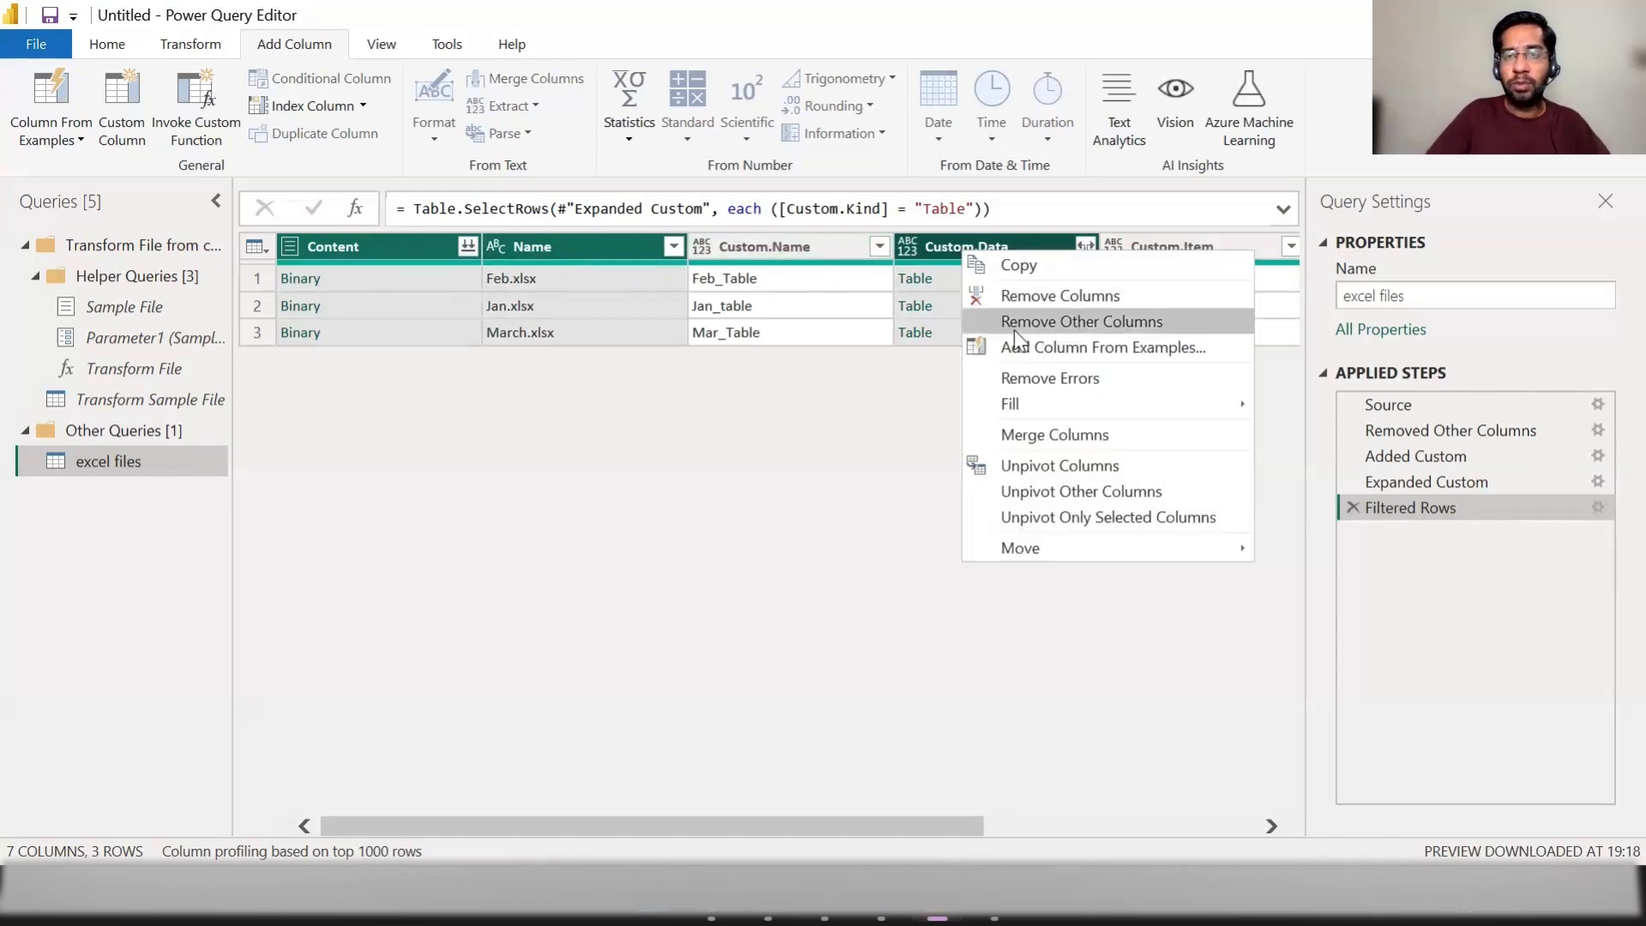
{"action": "left_click", "coordinate": [1082, 323]}
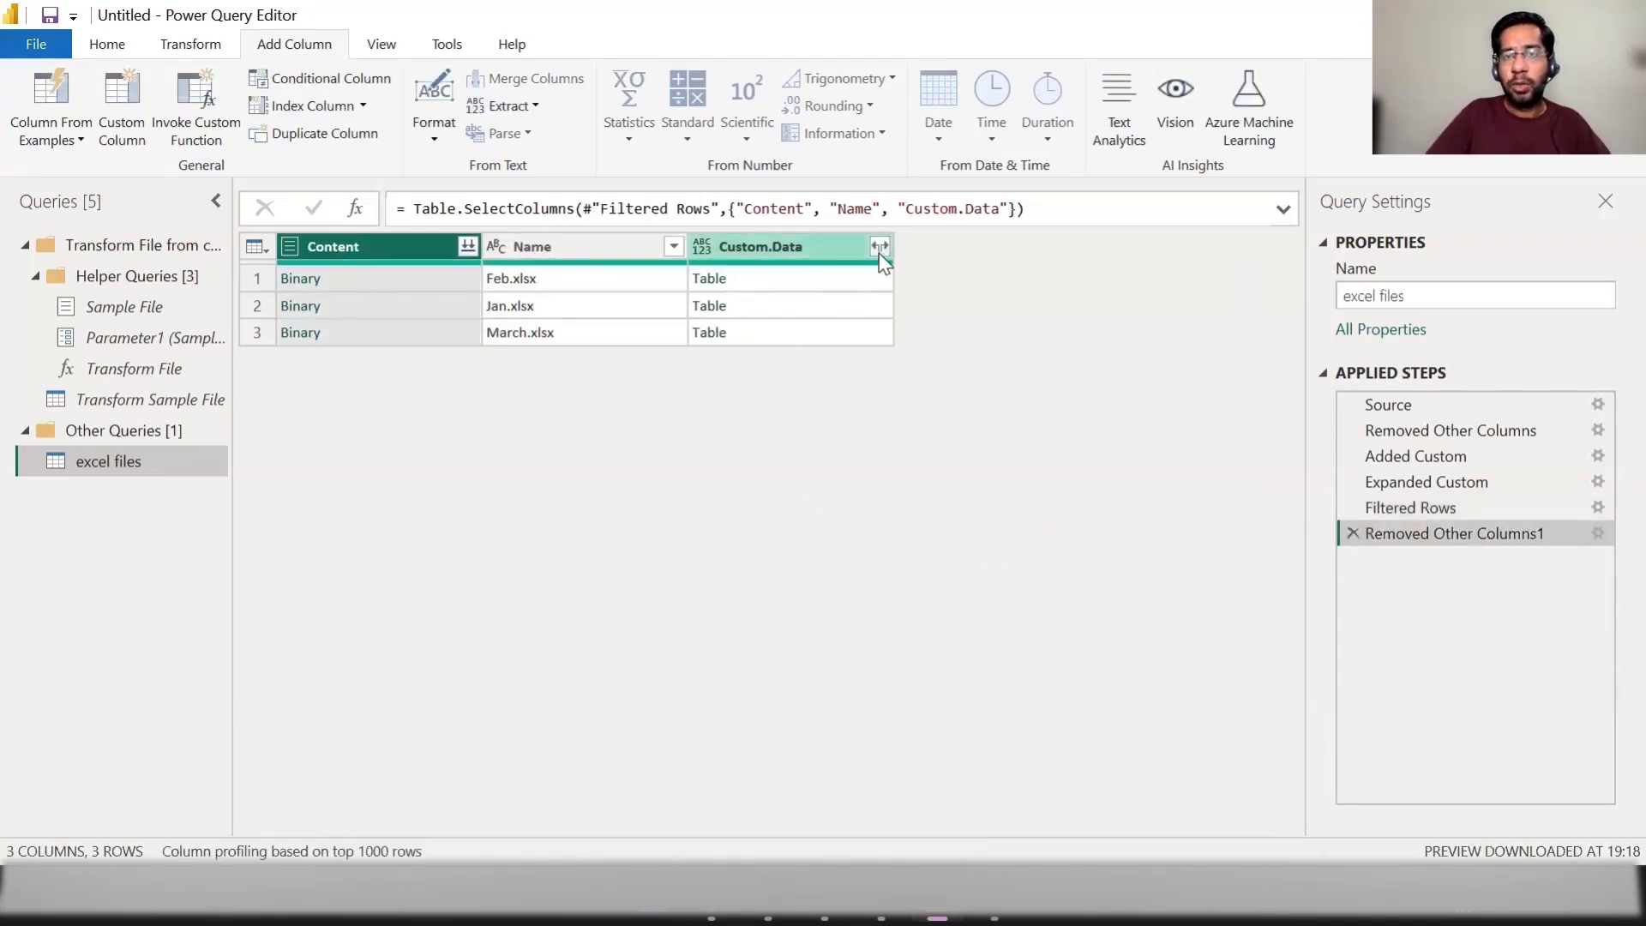
Step: Try expanding Custom.Data into all its fields with the original column name as prefix, and delete that applied step
{"action": "left_click", "coordinate": [879, 246]}
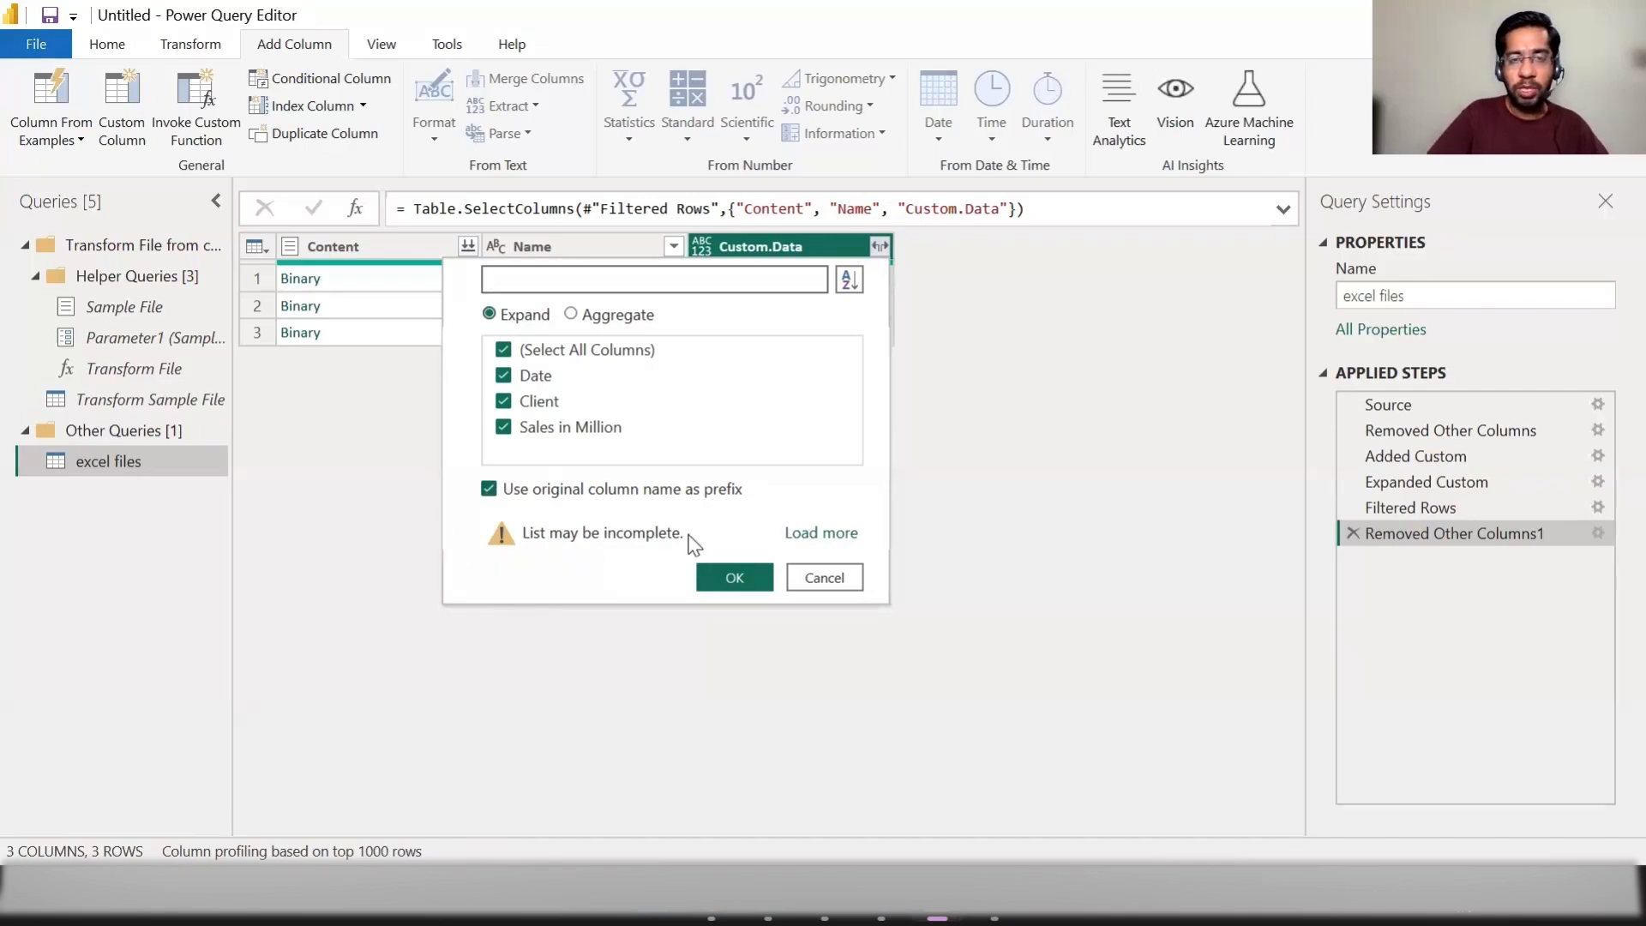
{"action": "left_click", "coordinate": [724, 570]}
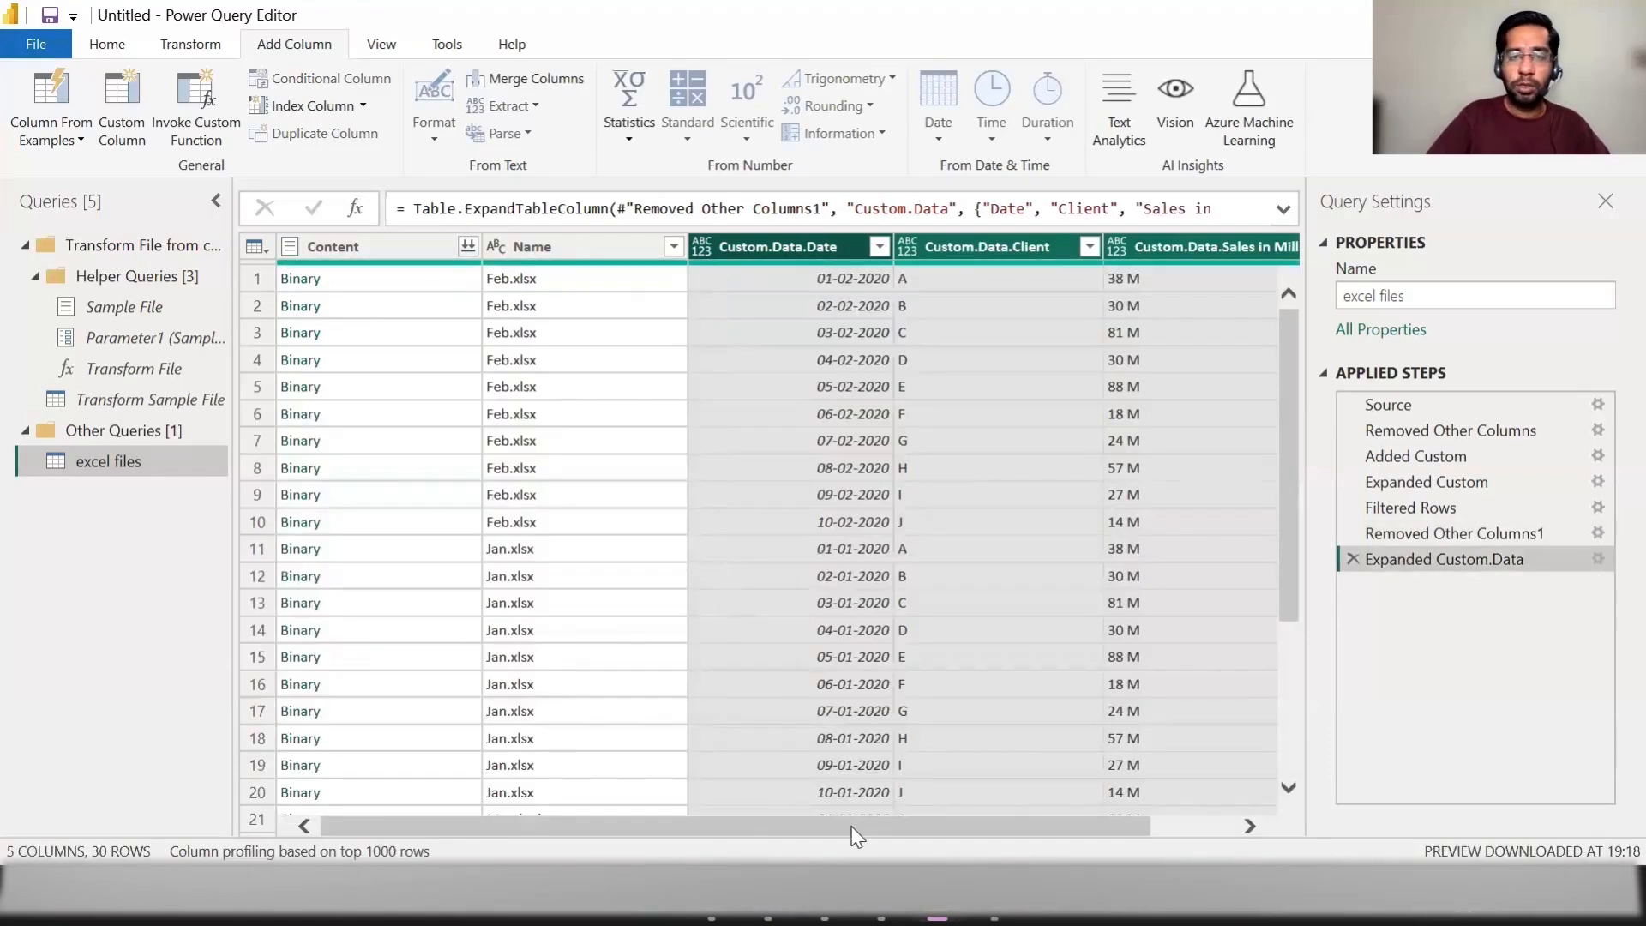
{"action": "left_click_drag", "start_coordinate": [767, 837], "coordinate": [844, 830]}
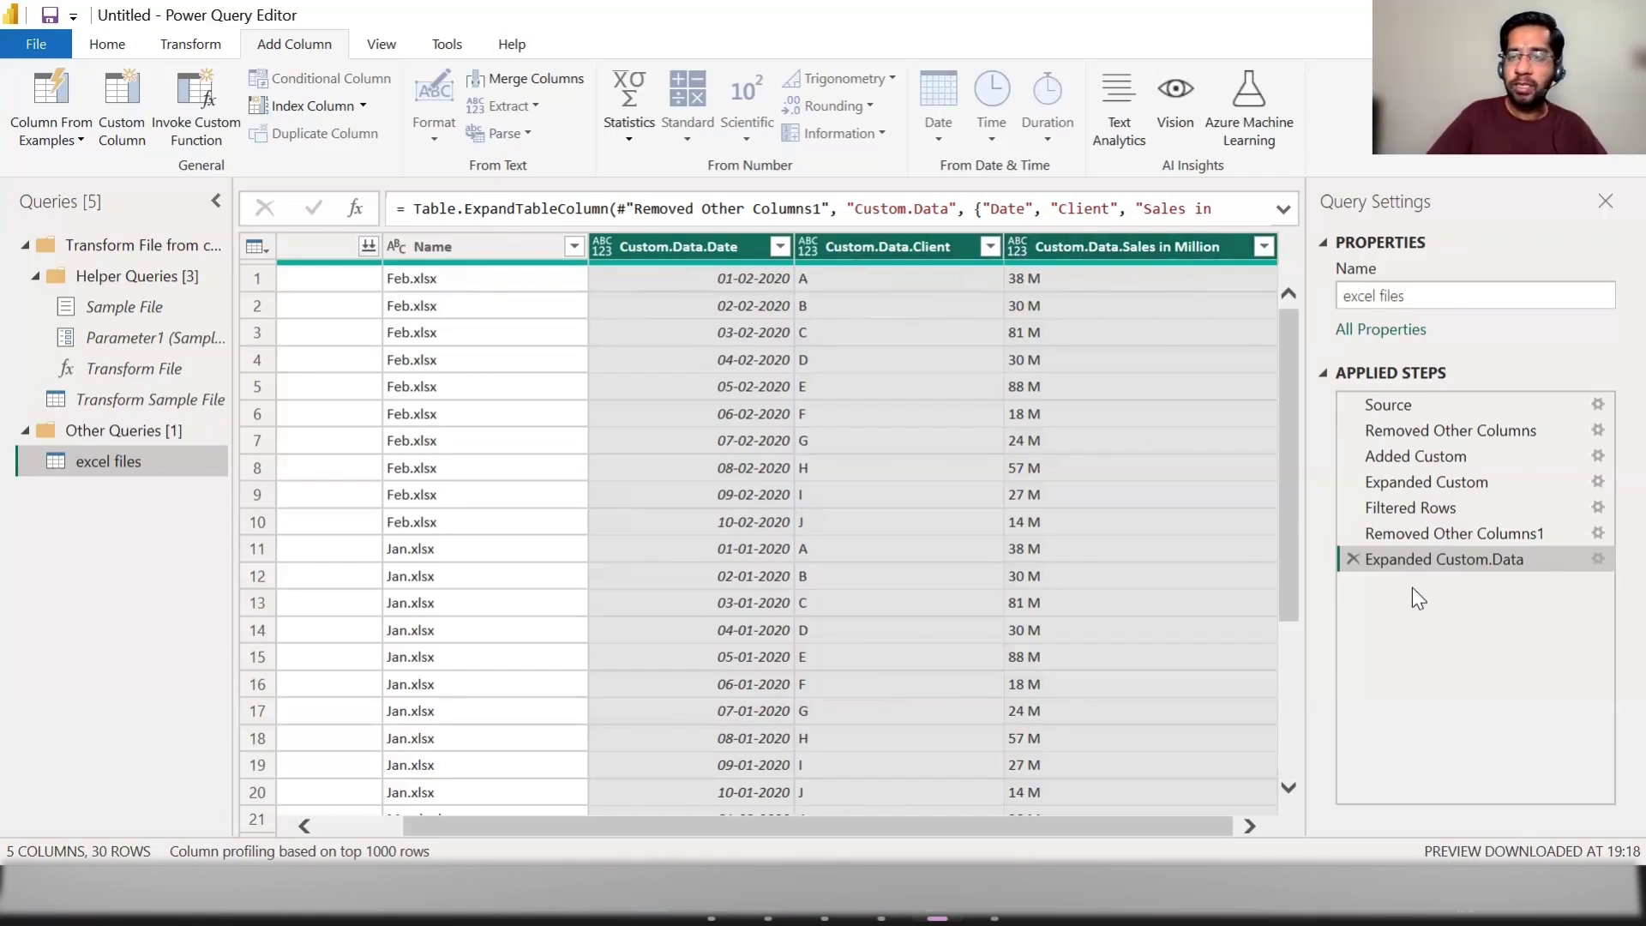
{"action": "left_click", "coordinate": [1351, 559]}
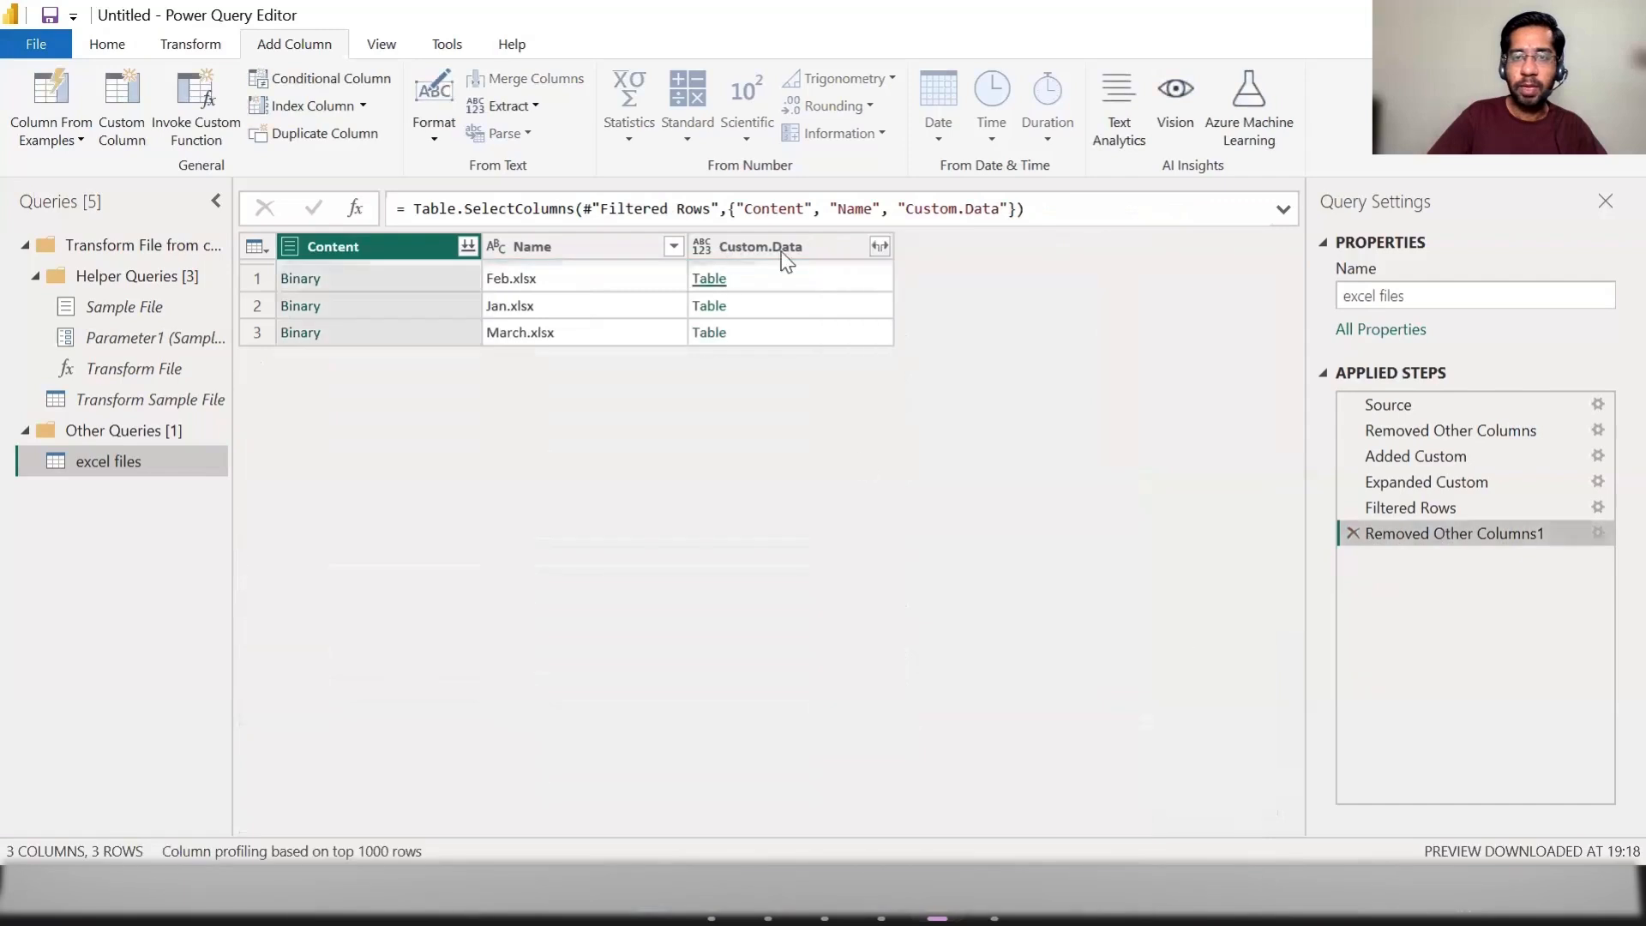
Step: Expand the Custom.Data column into Date, Client and Sales in Million without the original column name as prefix
{"action": "left_click", "coordinate": [878, 247]}
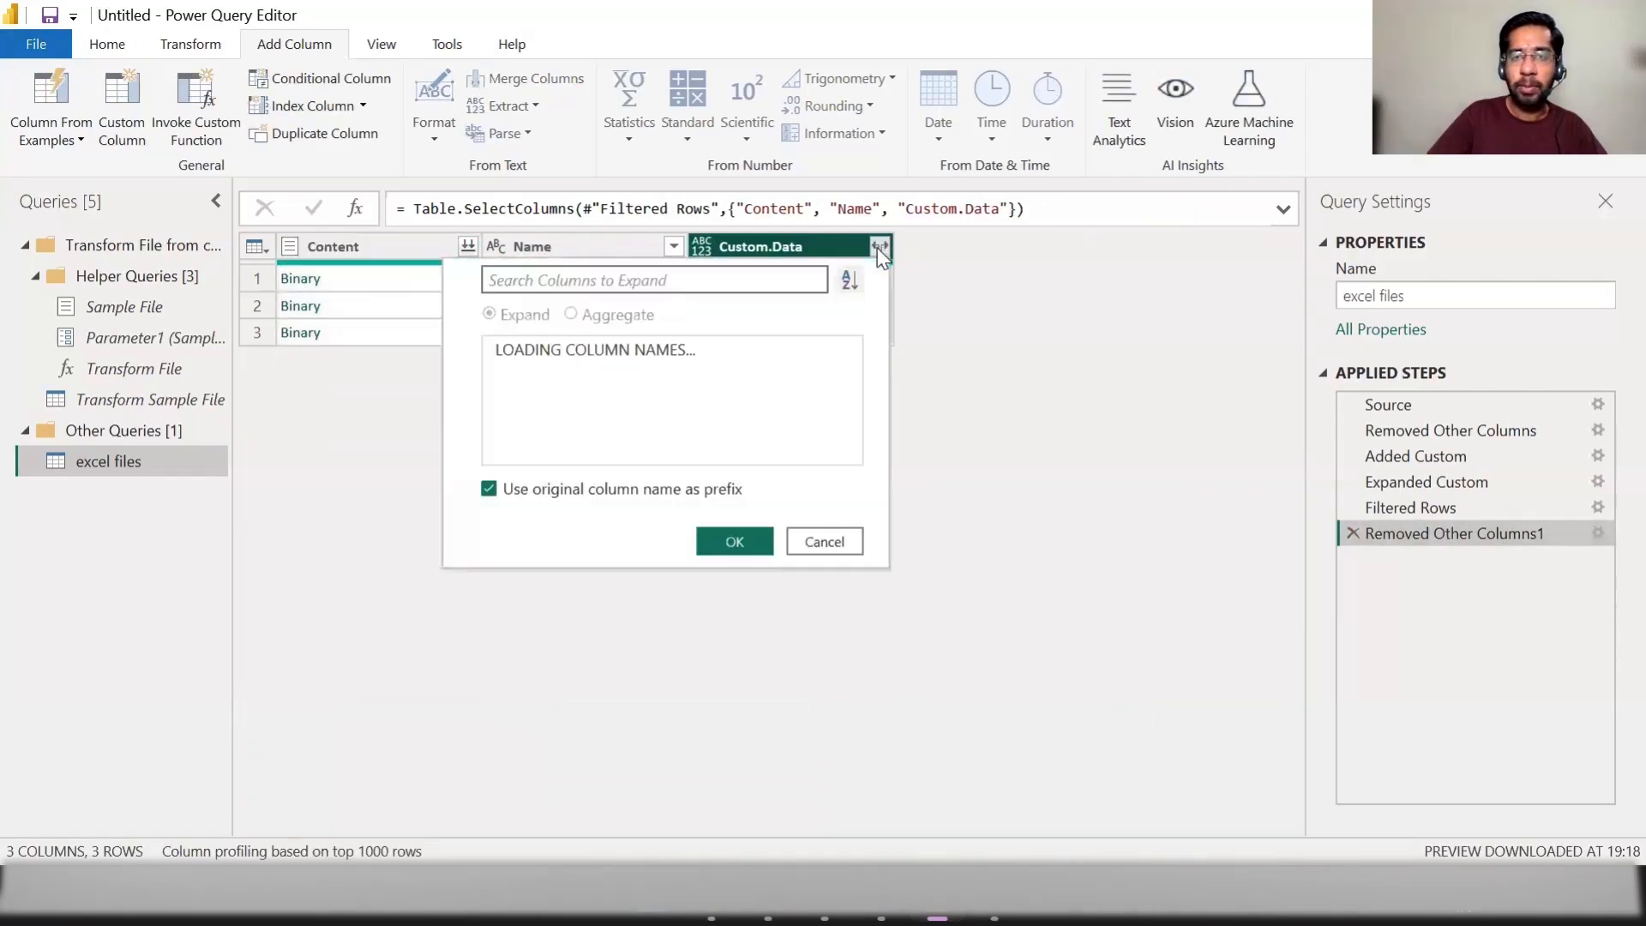
{"action": "left_click", "coordinate": [488, 489]}
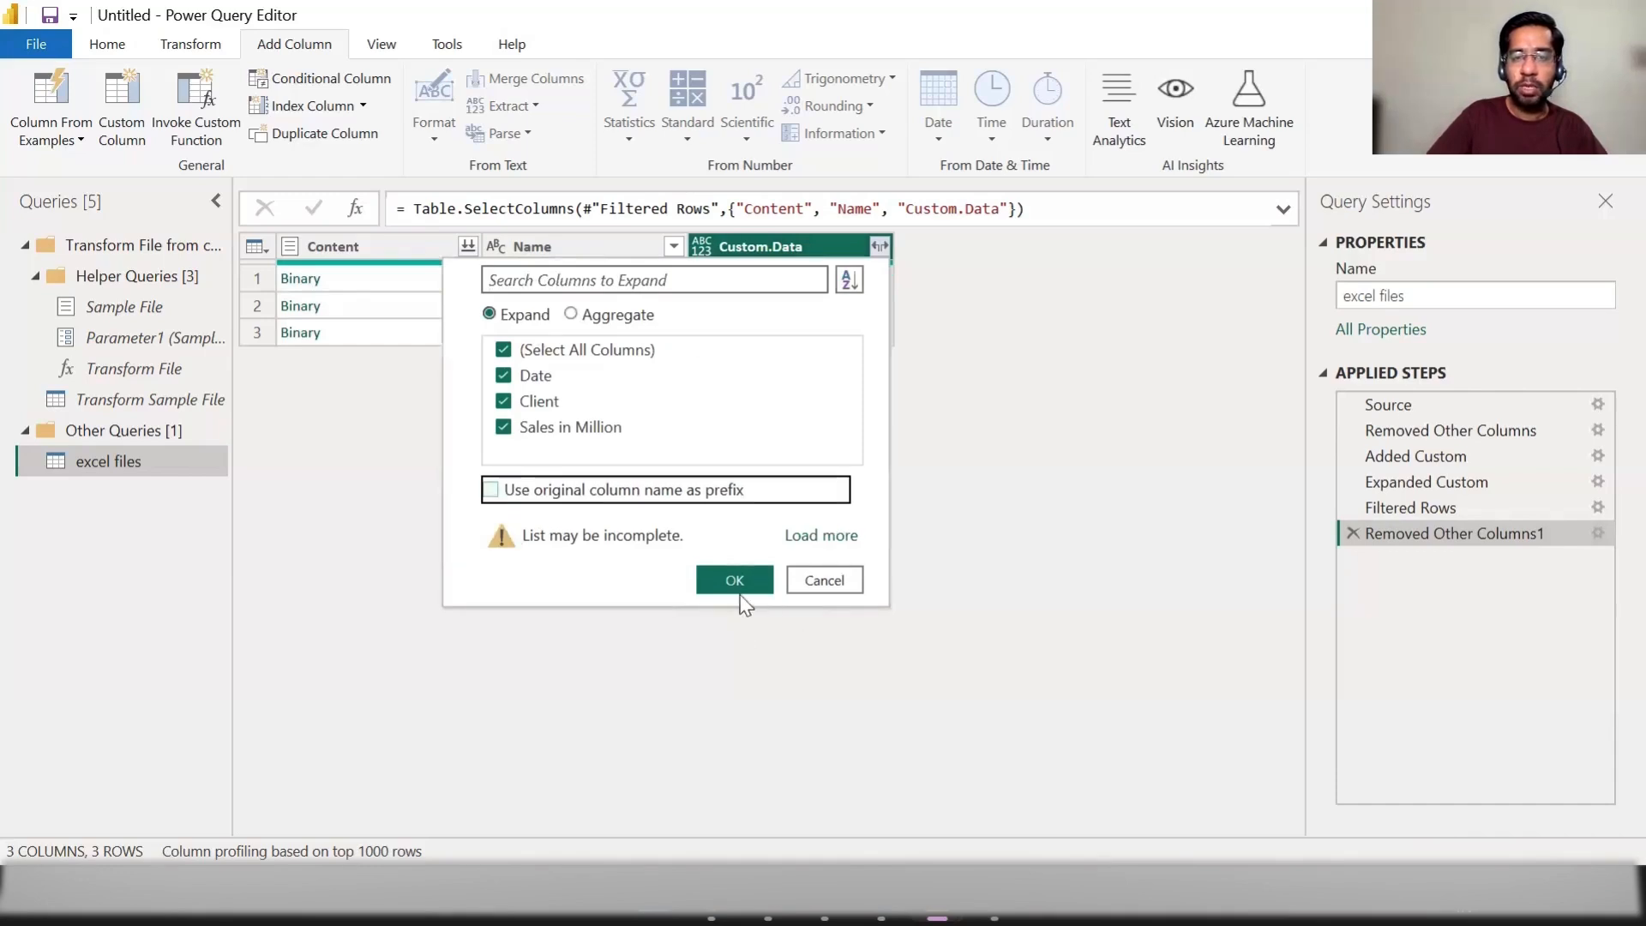
{"action": "left_click", "coordinate": [733, 578]}
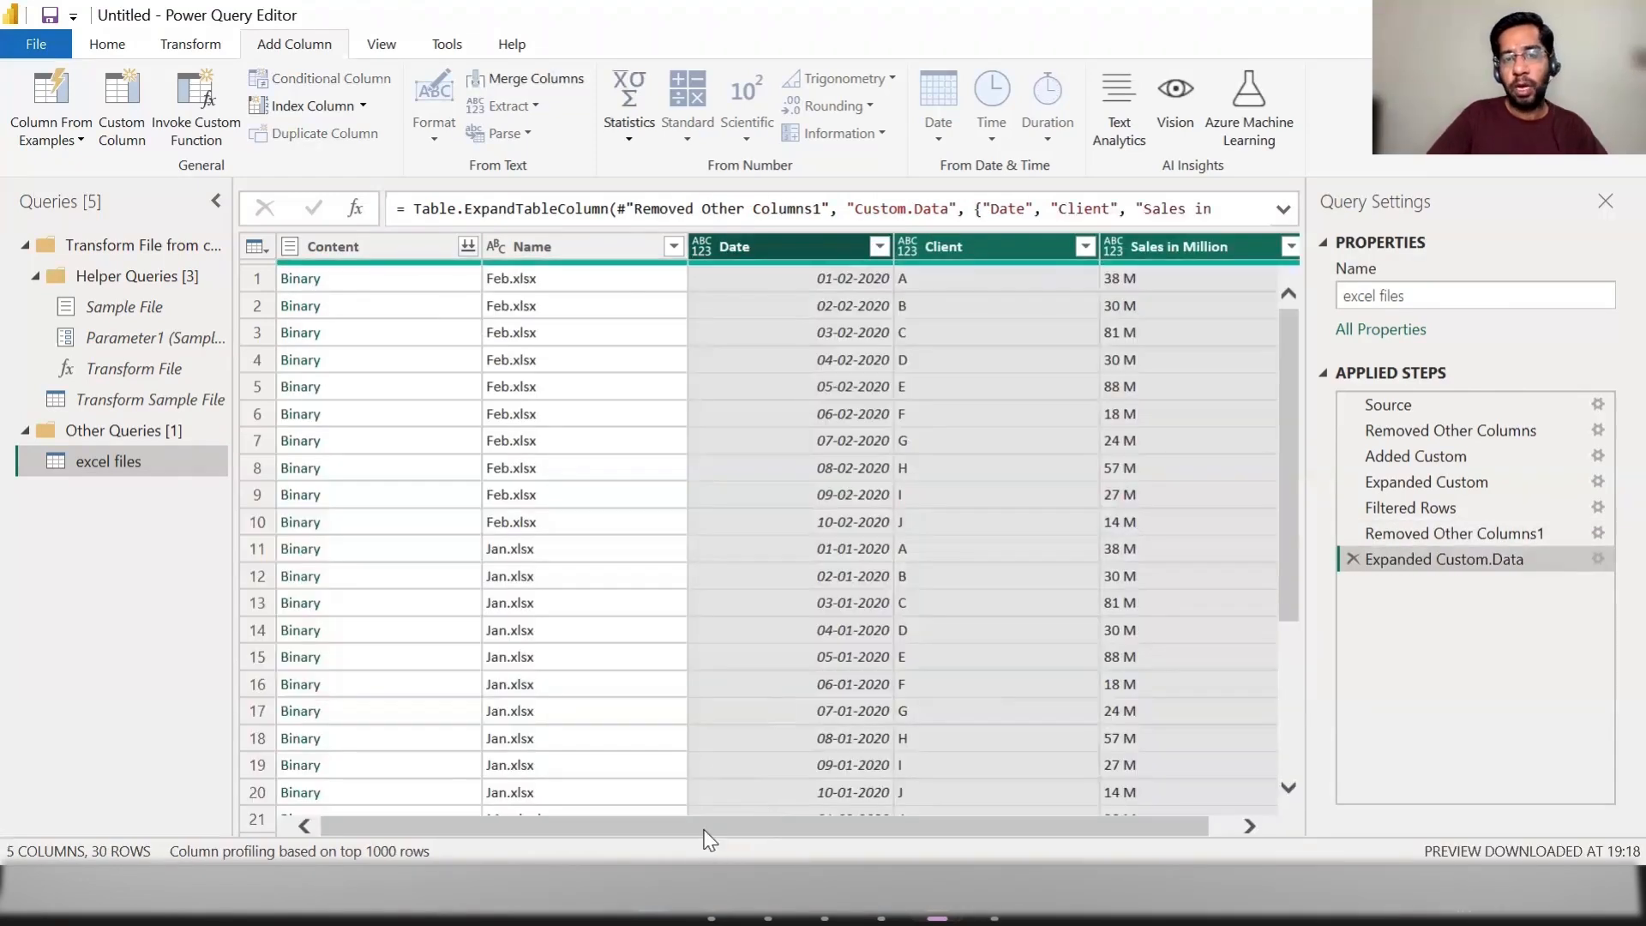
{"action": "left_click_drag", "start_coordinate": [768, 827], "coordinate": [864, 836]}
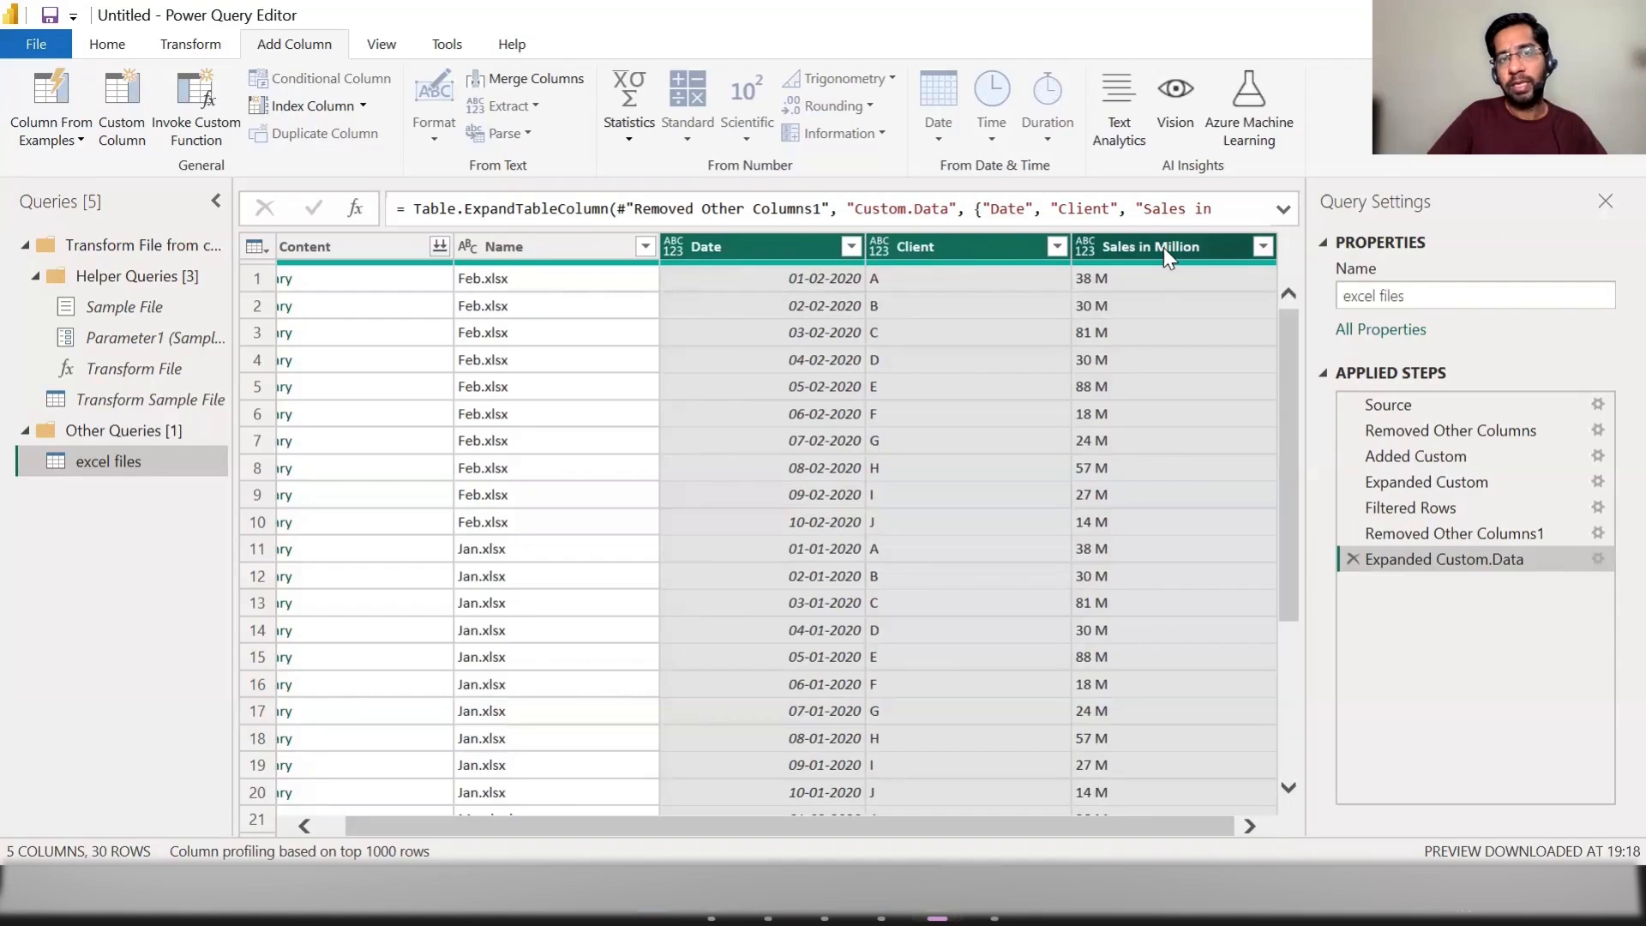
{"action": "left_click_drag", "start_coordinate": [591, 832], "coordinate": [420, 836]}
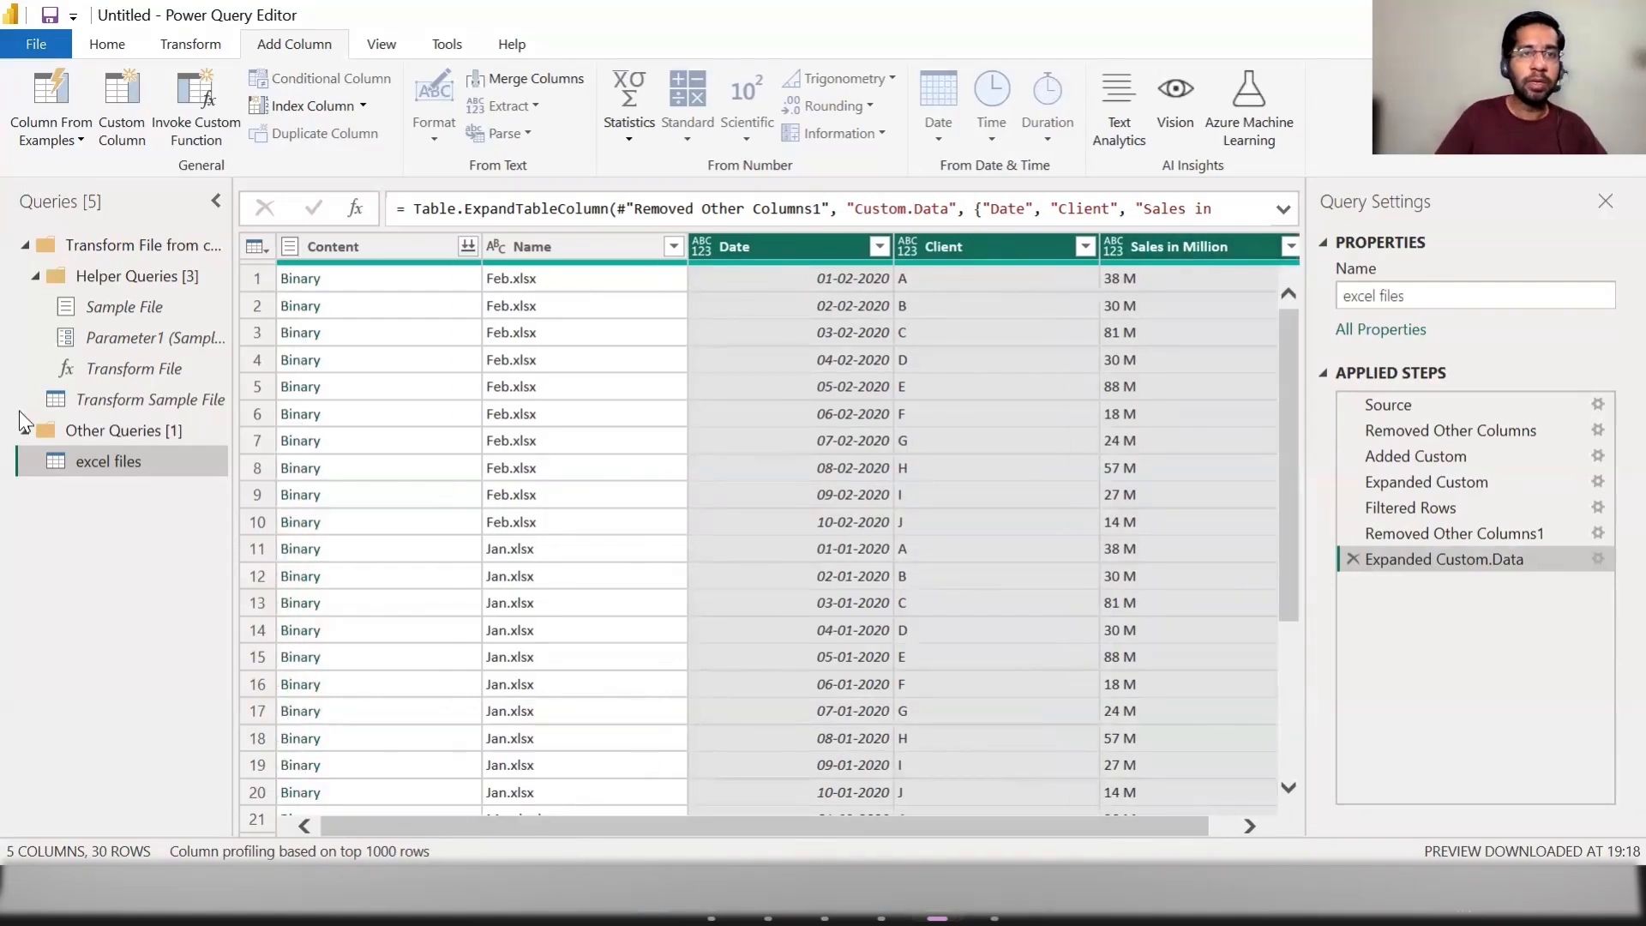
Step: Close the Power Query Editor and apply the query changes to load the excel files table into the report
{"action": "left_click", "coordinate": [105, 45]}
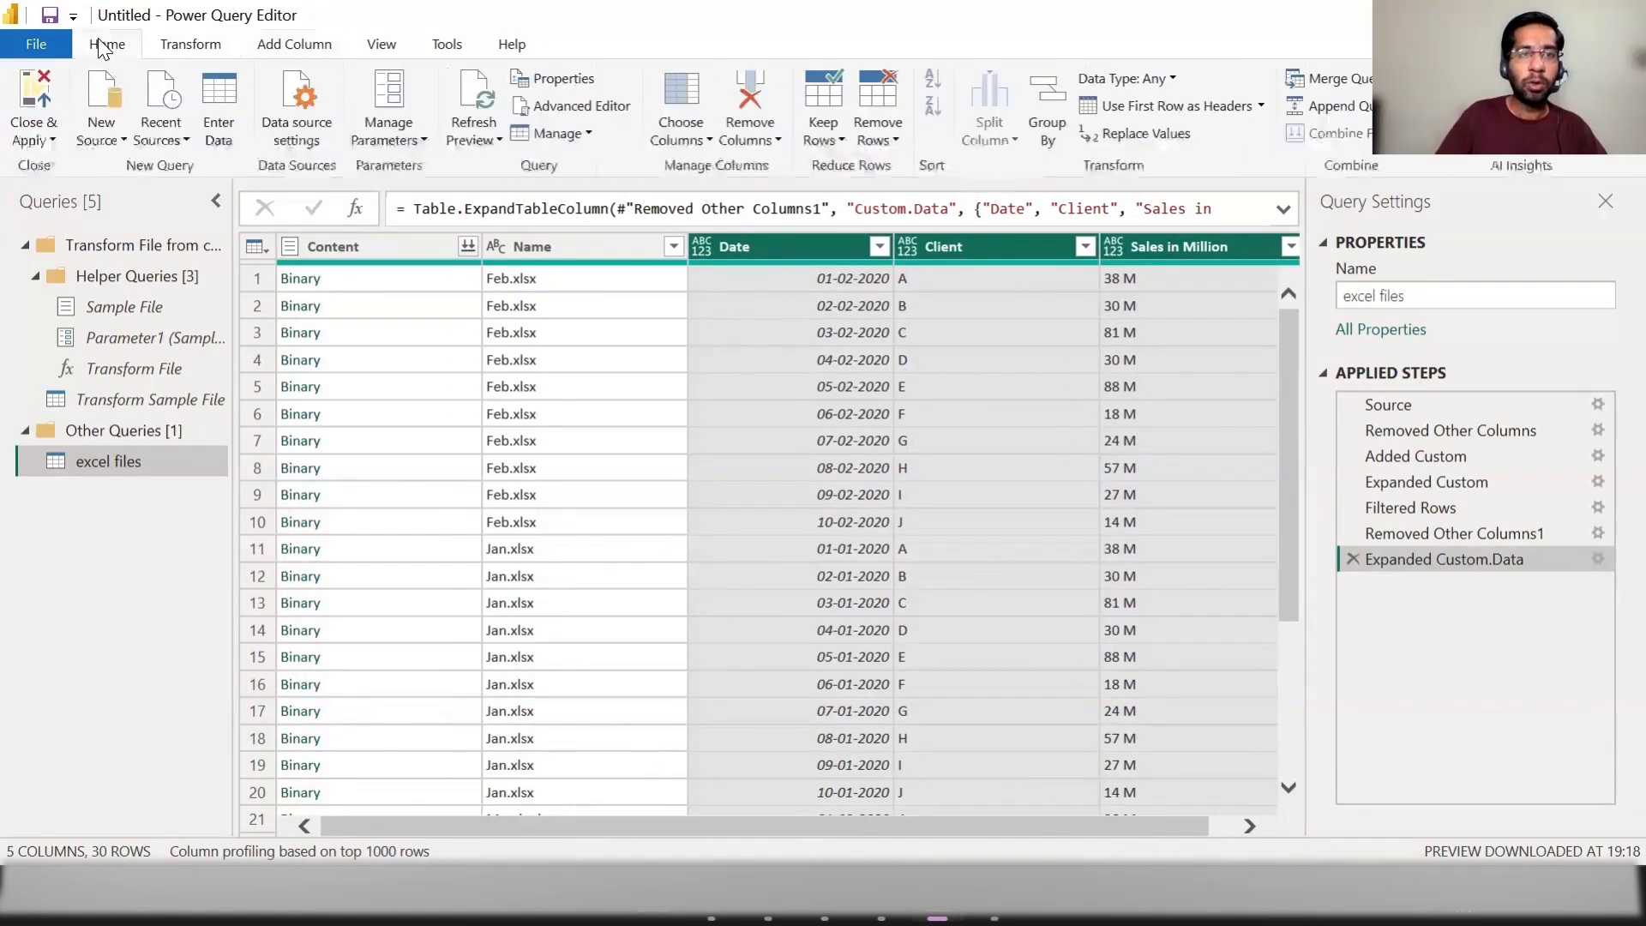
{"action": "left_click", "coordinate": [41, 142]}
{"action": "left_click", "coordinate": [45, 163]}
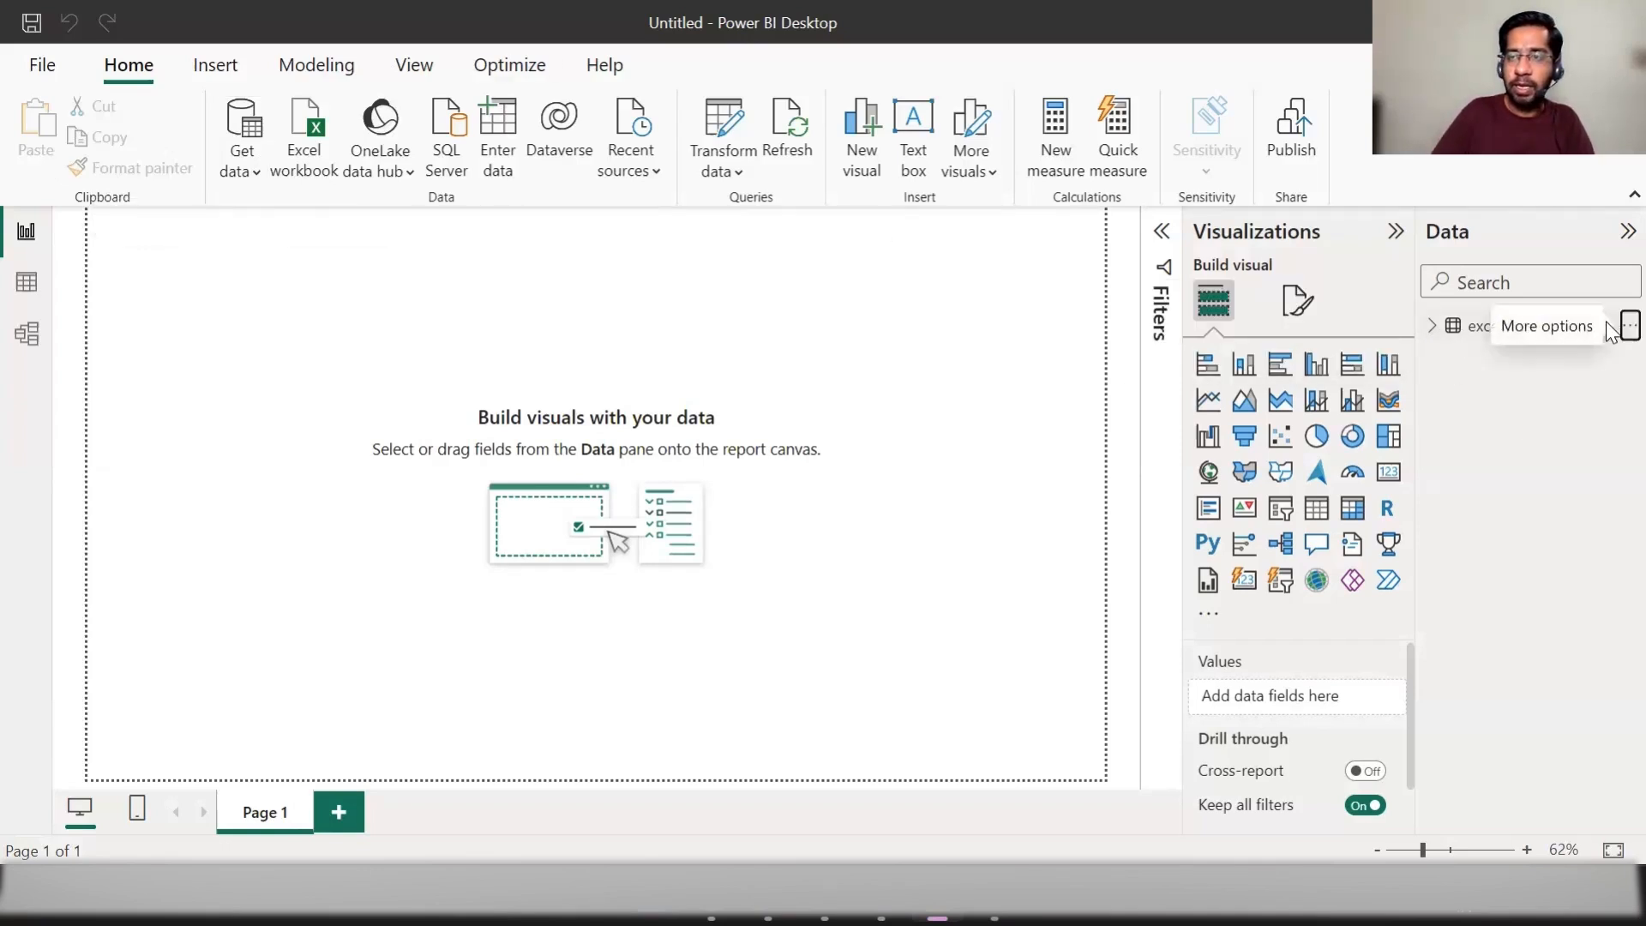
Step: Rename the excel files table in the data model as sales data
{"action": "left_click", "coordinate": [1627, 326]}
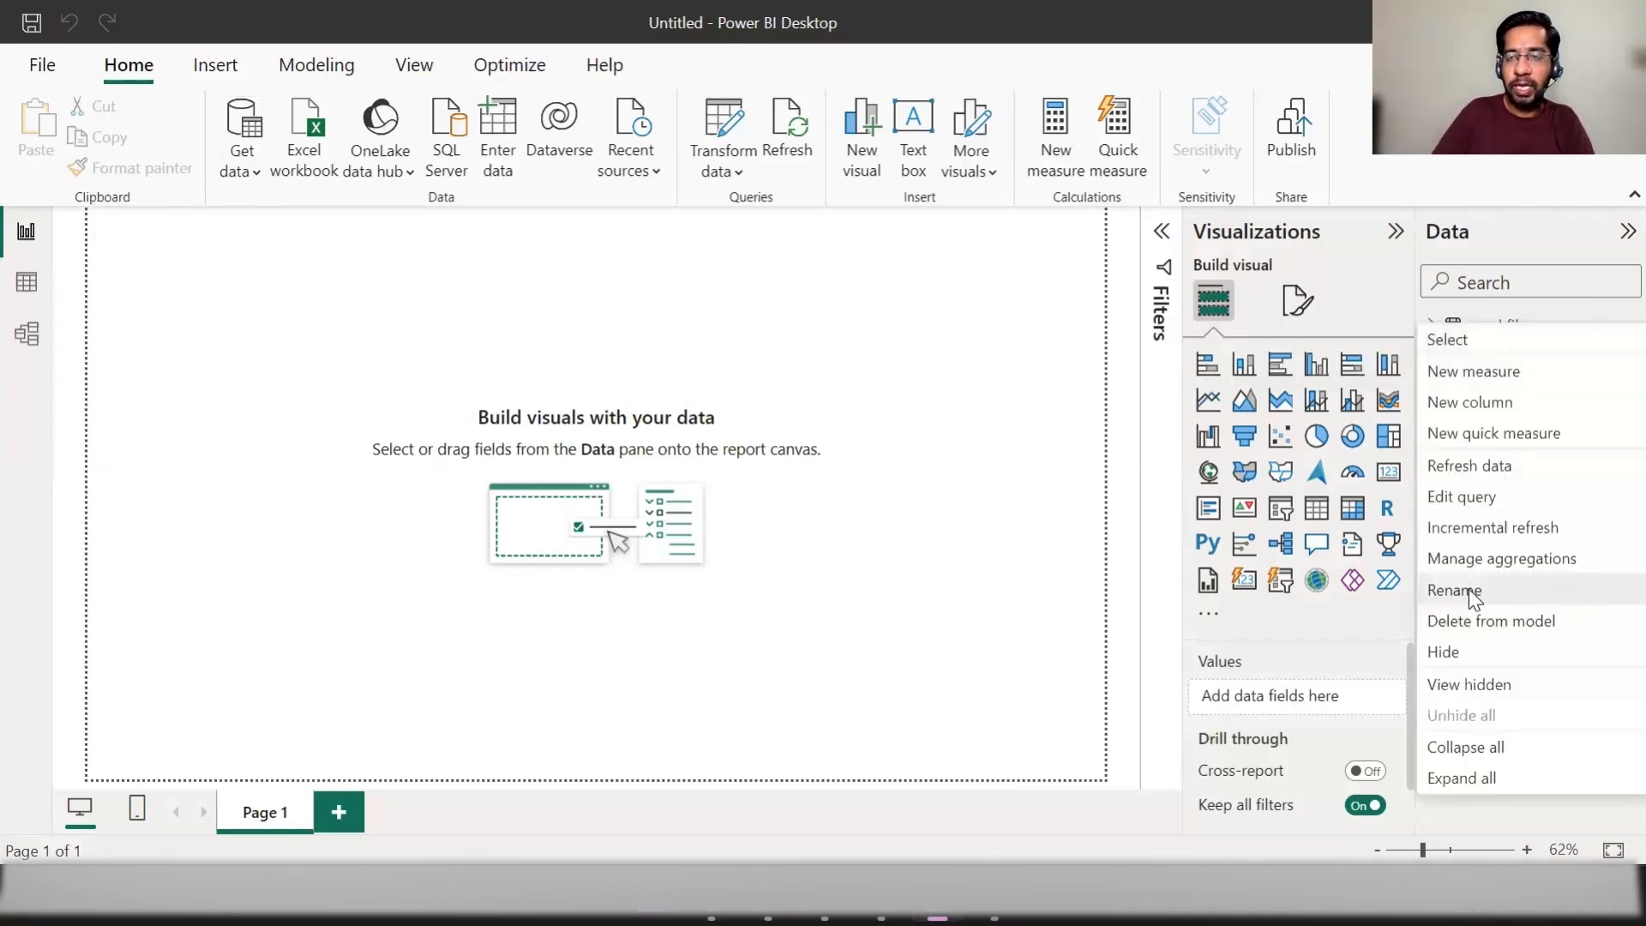
{"action": "left_click", "coordinate": [1468, 589]}
{"action": "type", "text": "sales"}
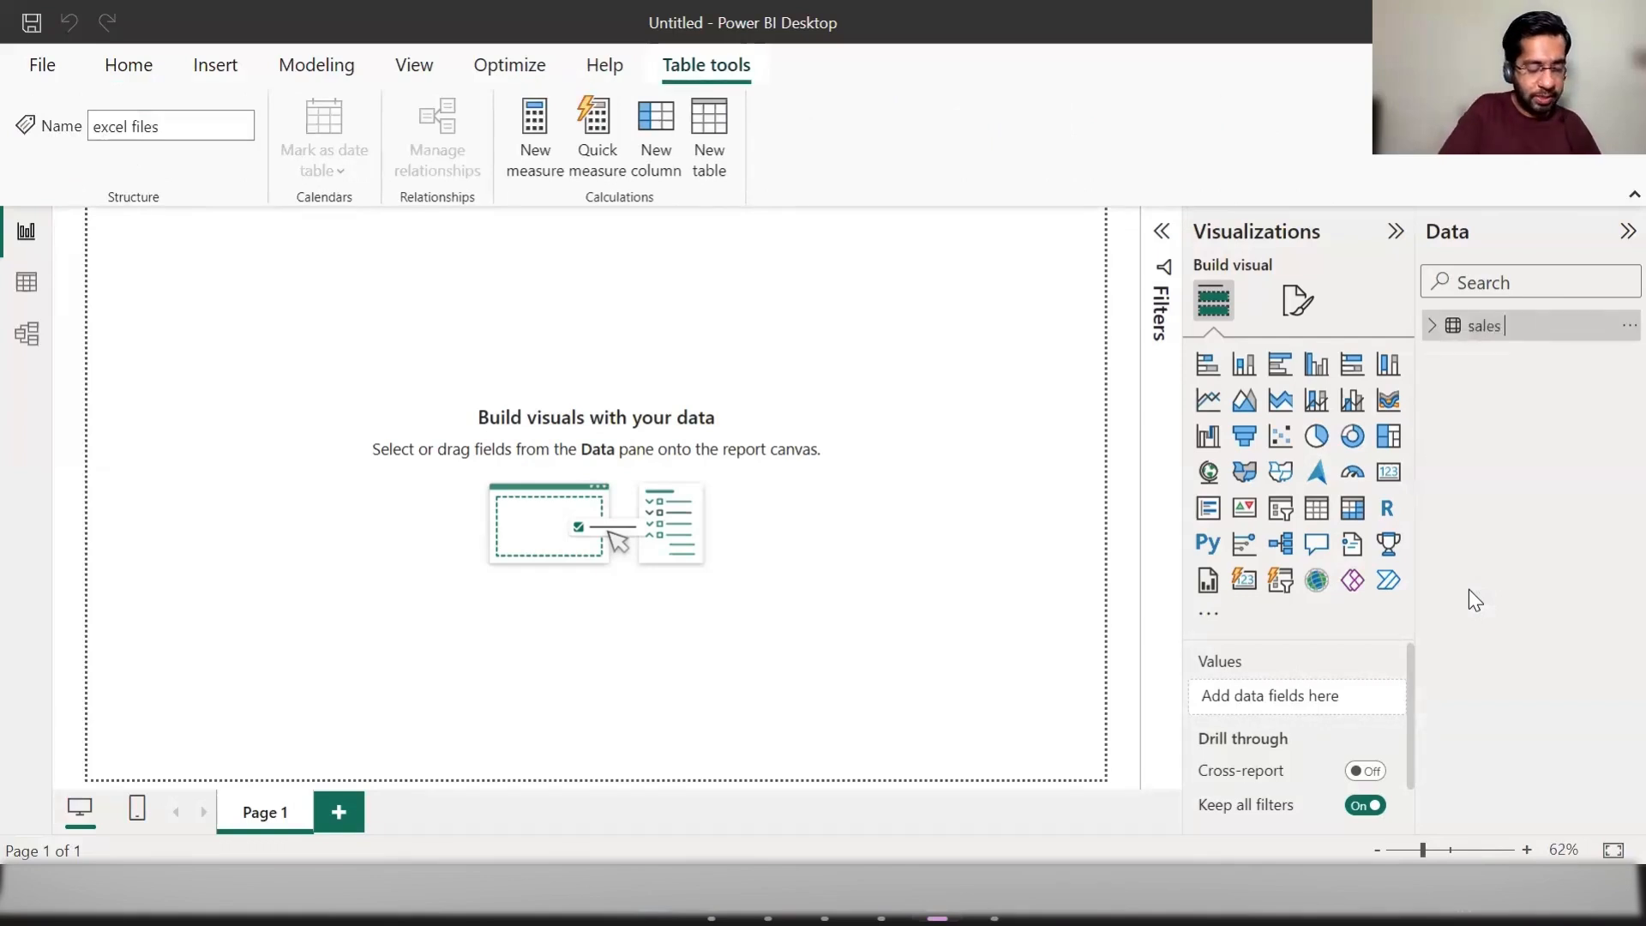
{"action": "type", "text": " data"}
{"action": "key", "text": "Return"}
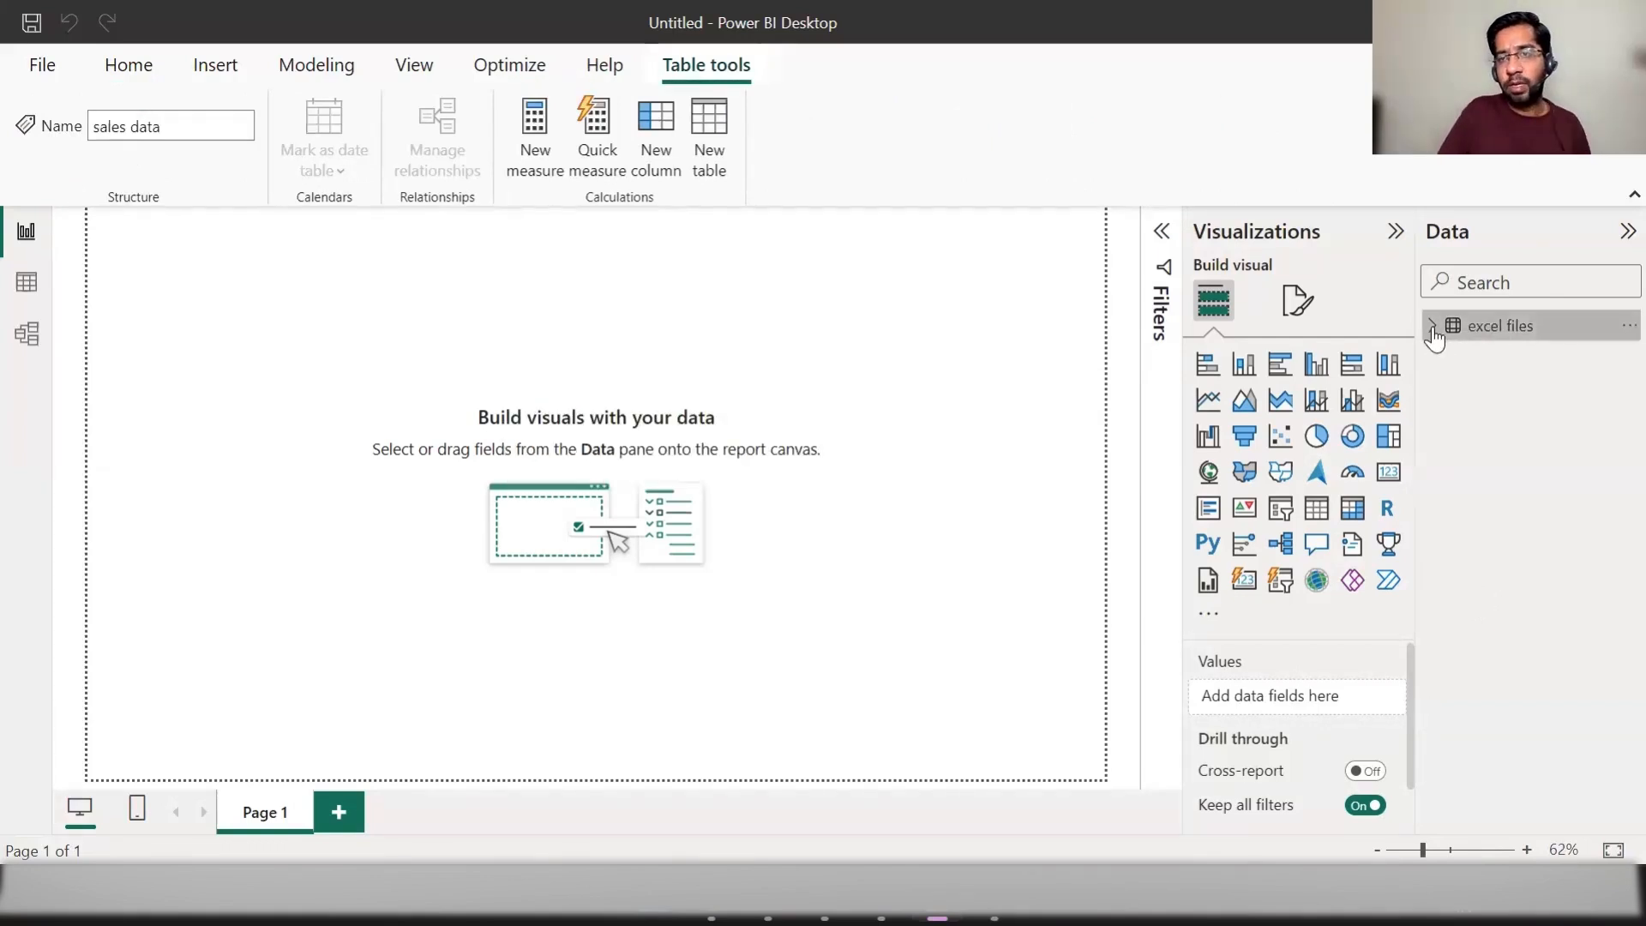
Step: Build a table visual with Client, Sales in Million and Date from the sales data table, and enlarge it across most of the page
{"action": "left_click", "coordinate": [1432, 328]}
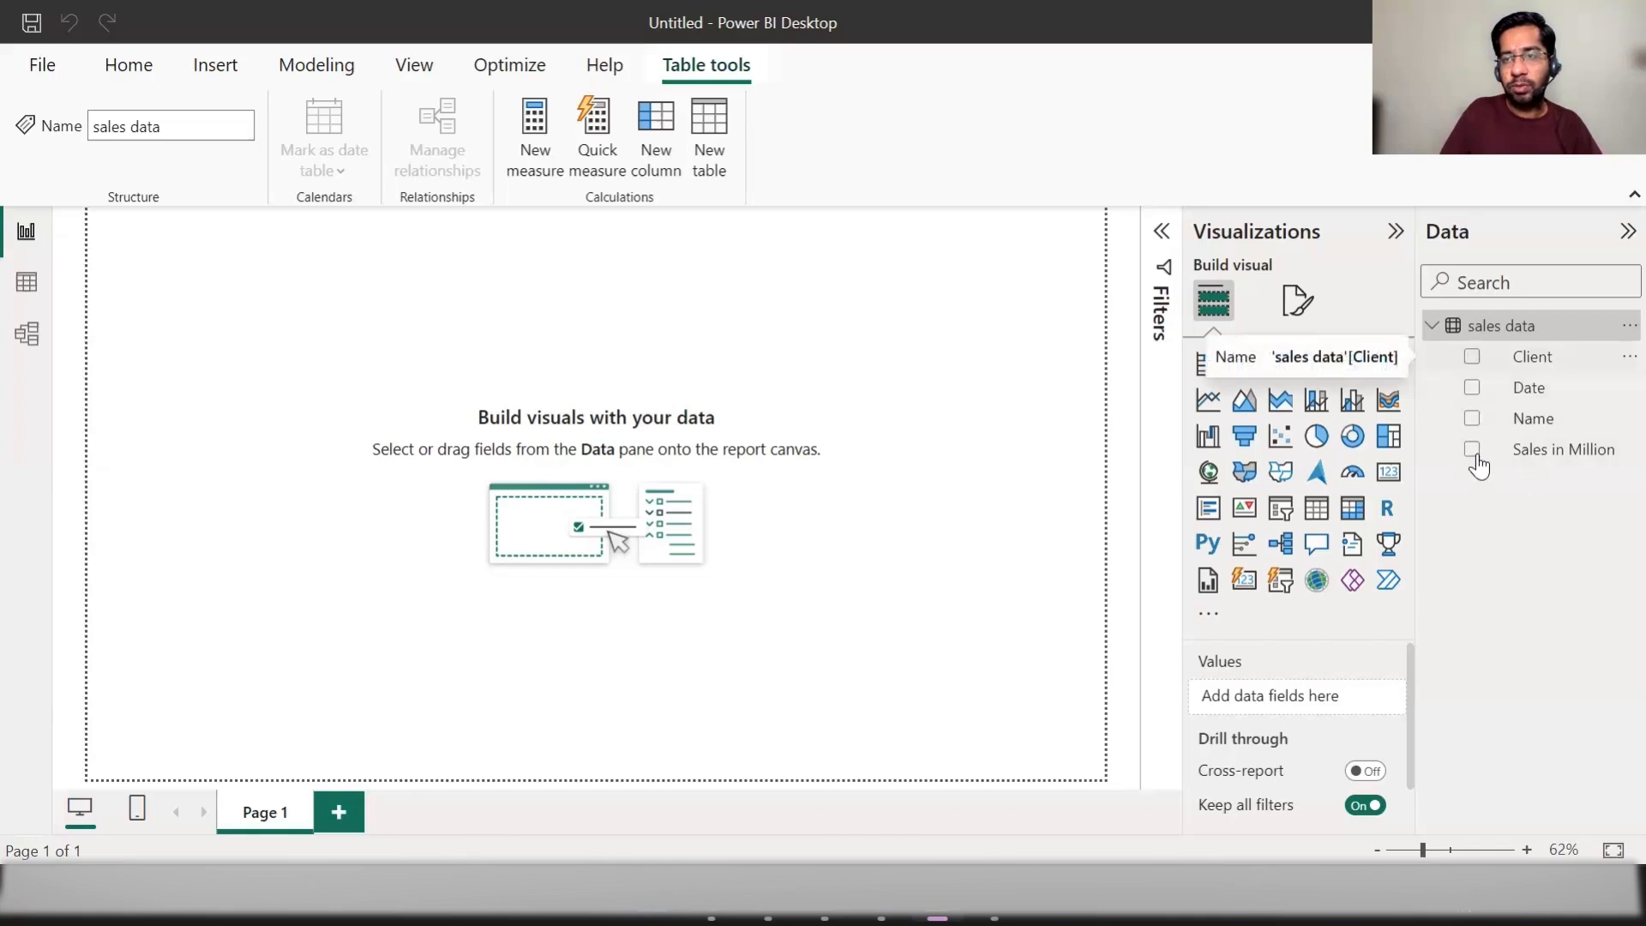
{"action": "left_click", "coordinate": [1471, 356]}
{"action": "left_click", "coordinate": [1472, 450]}
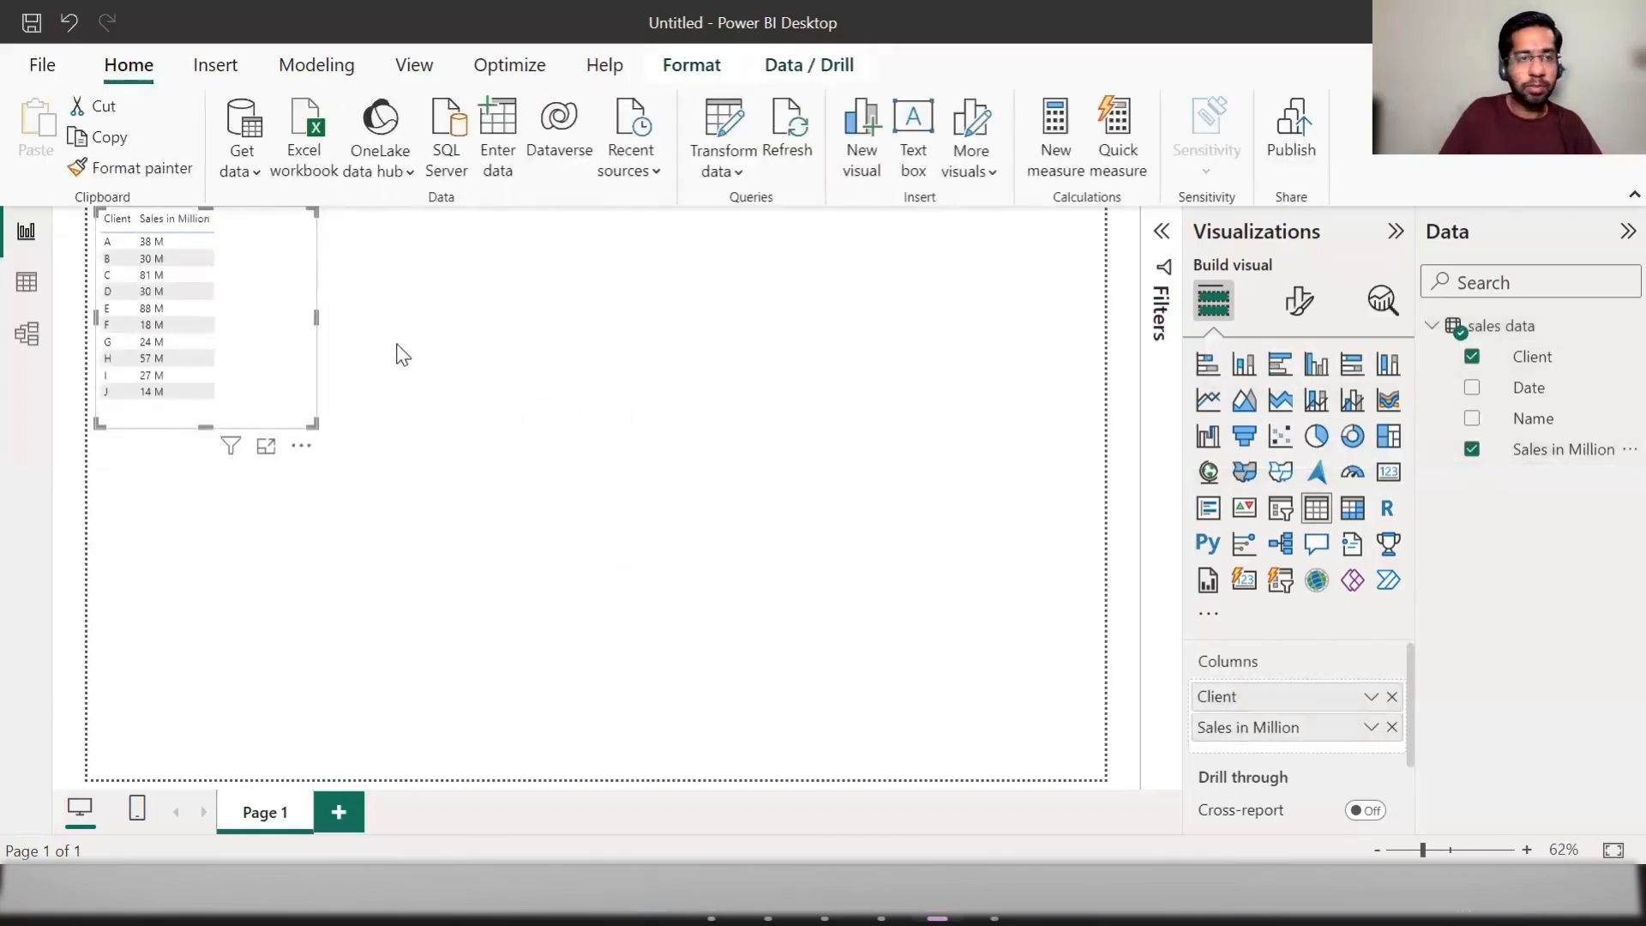
{"action": "left_click_drag", "start_coordinate": [314, 425], "coordinate": [748, 593]}
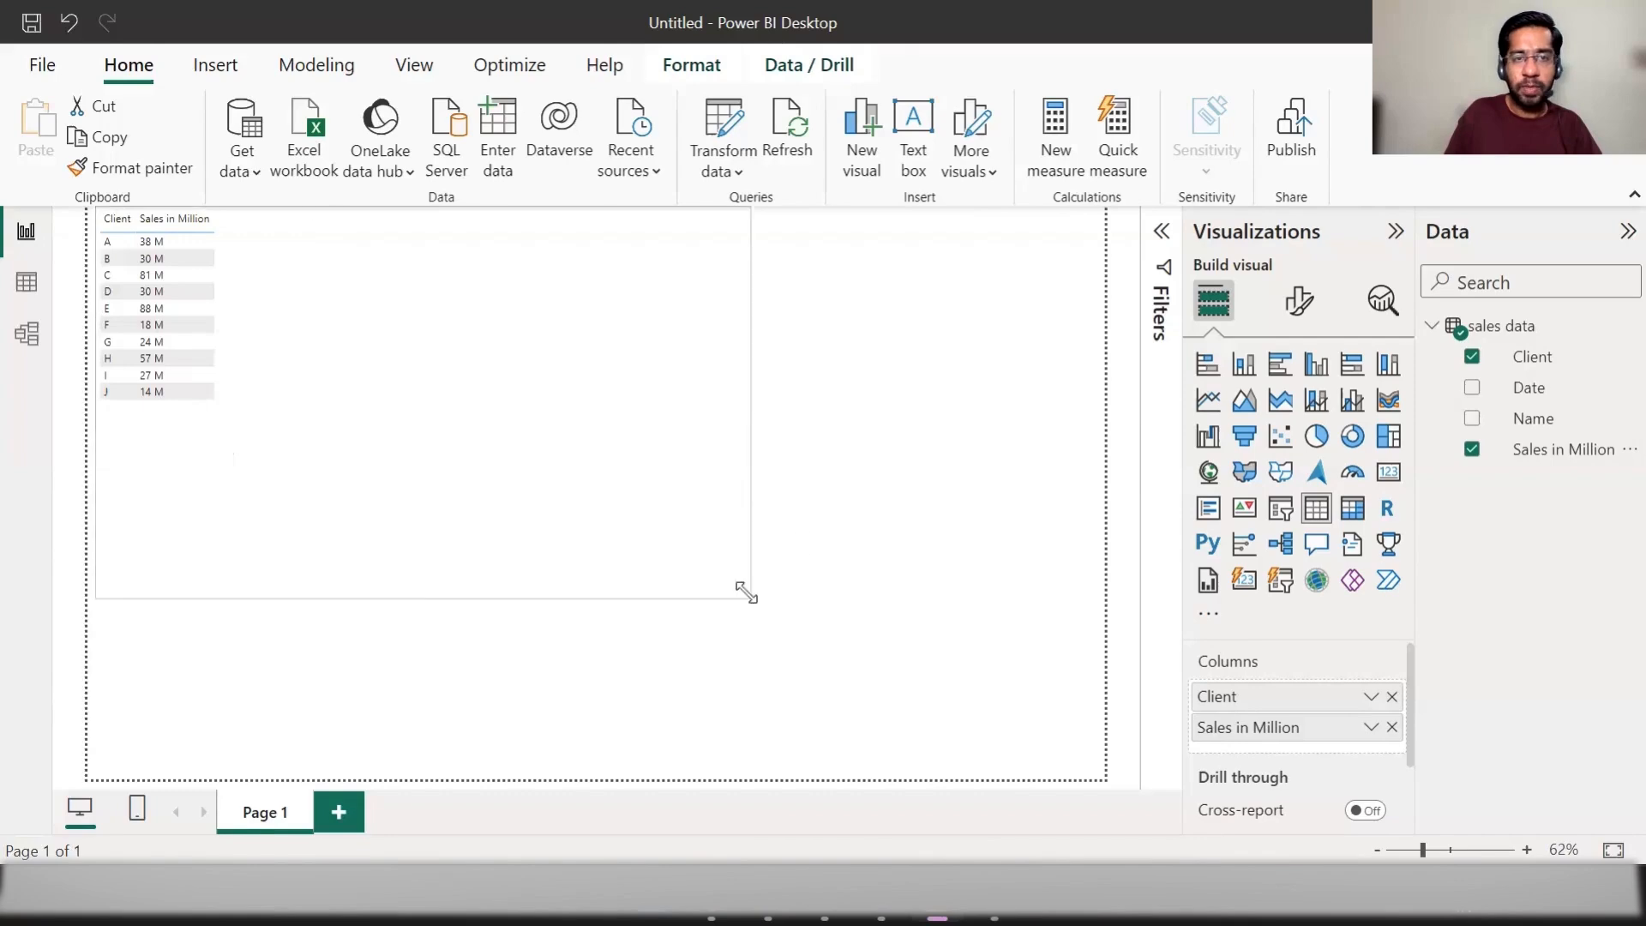
{"action": "left_click", "coordinate": [1473, 388]}
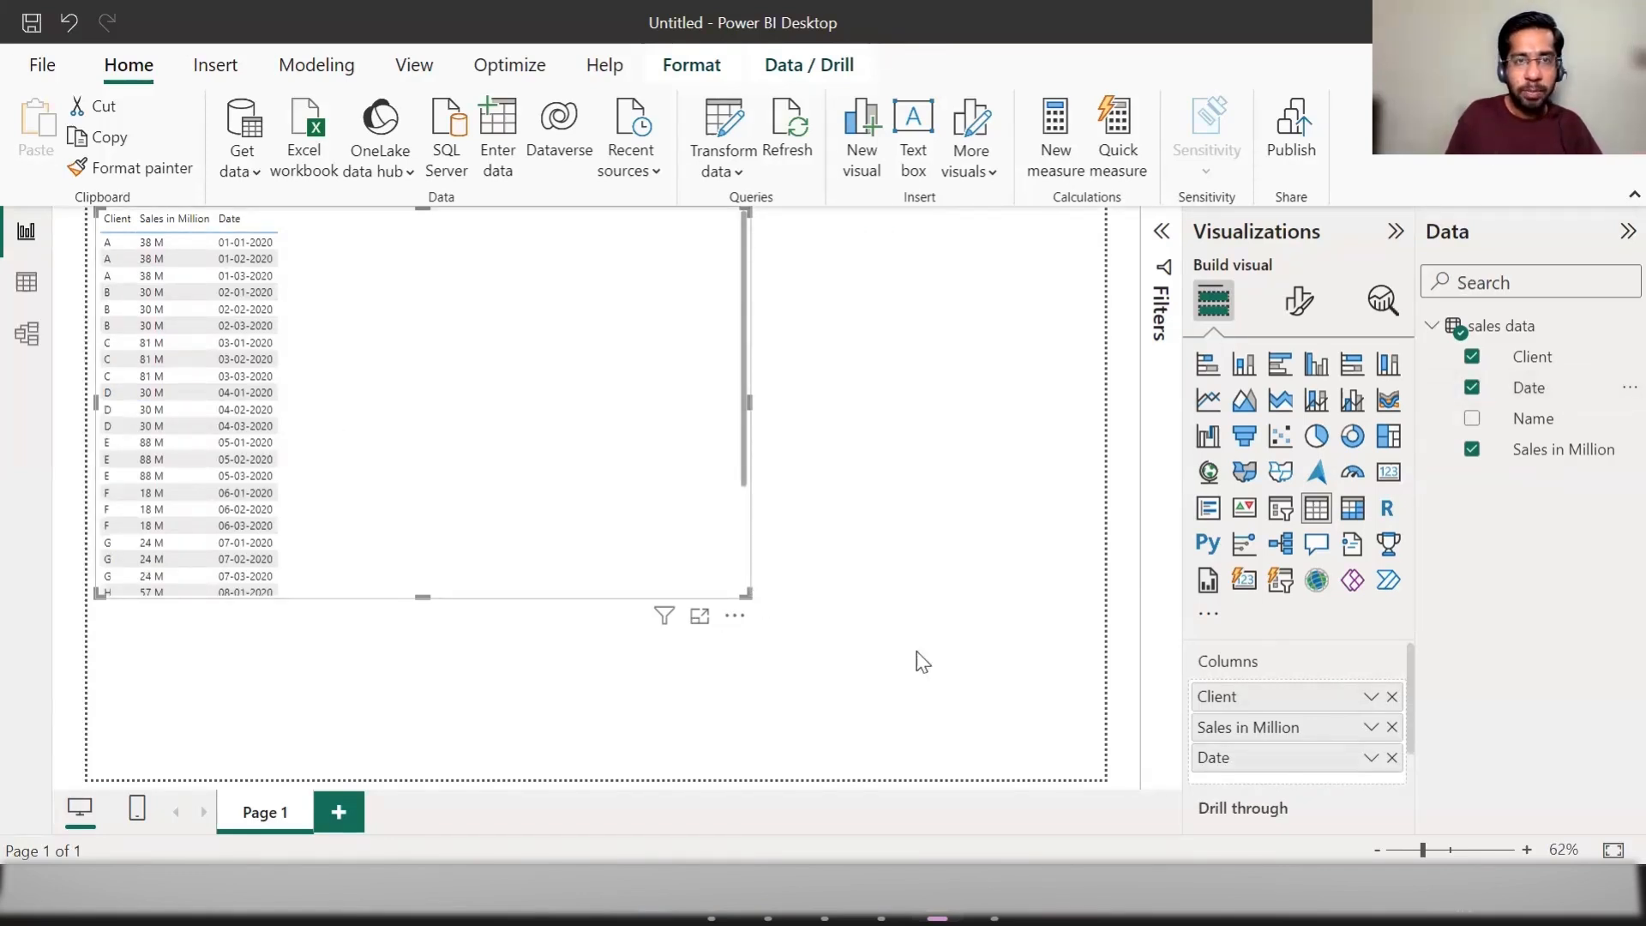
{"action": "left_click_drag", "start_coordinate": [748, 594], "coordinate": [967, 666]}
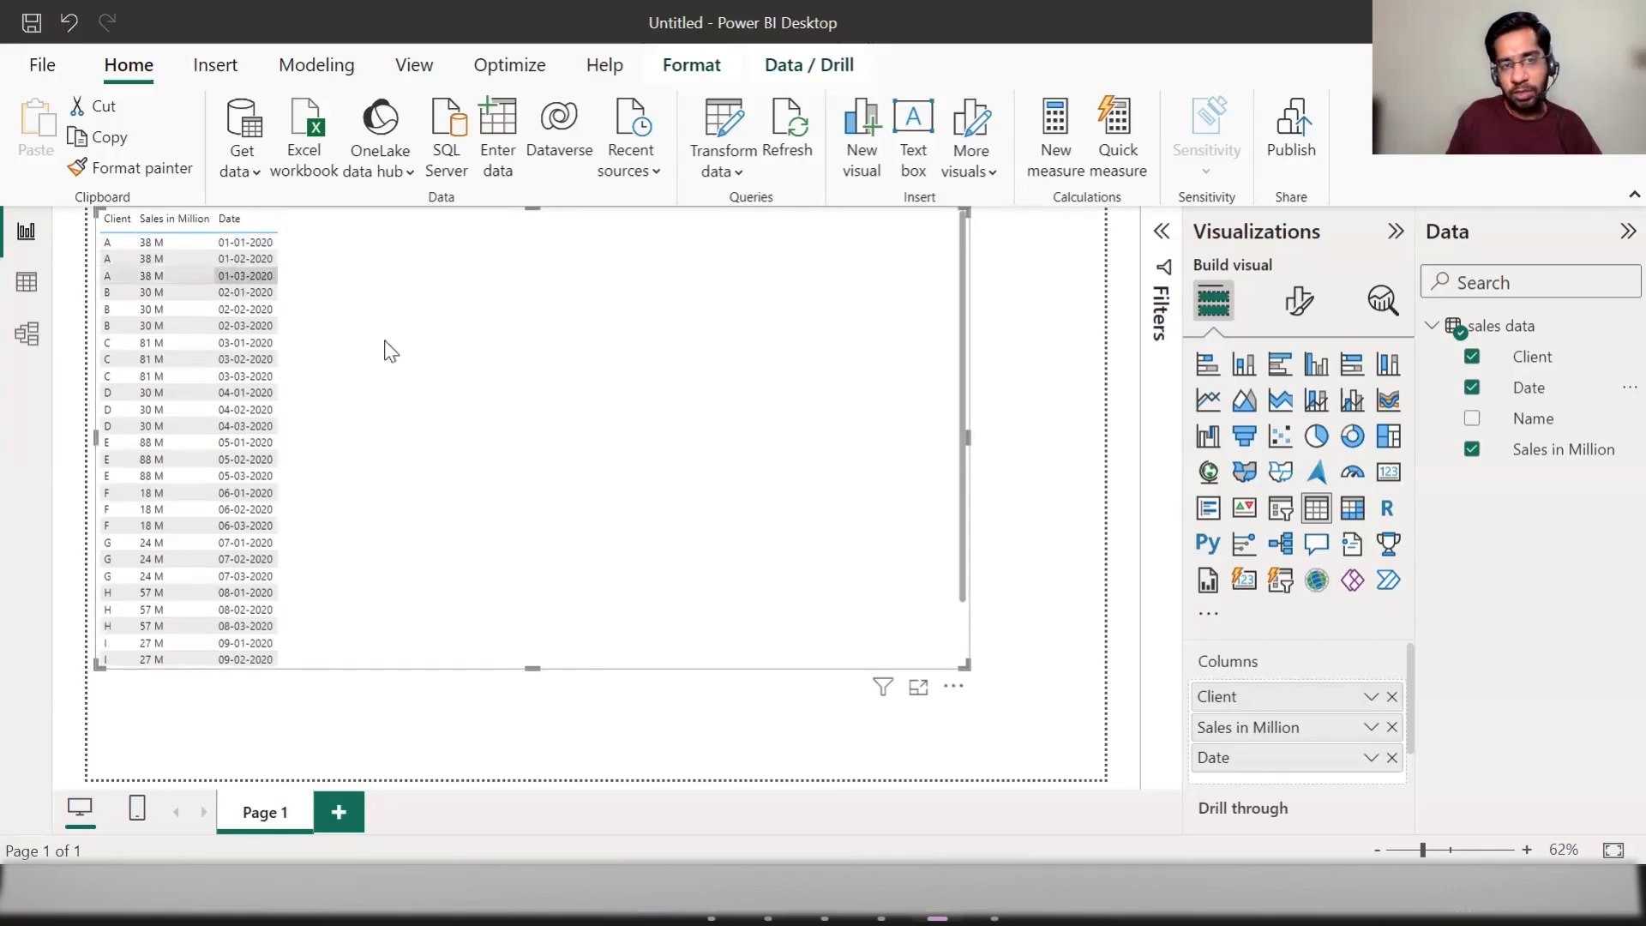
{"action": "left_click", "coordinate": [1010, 357]}
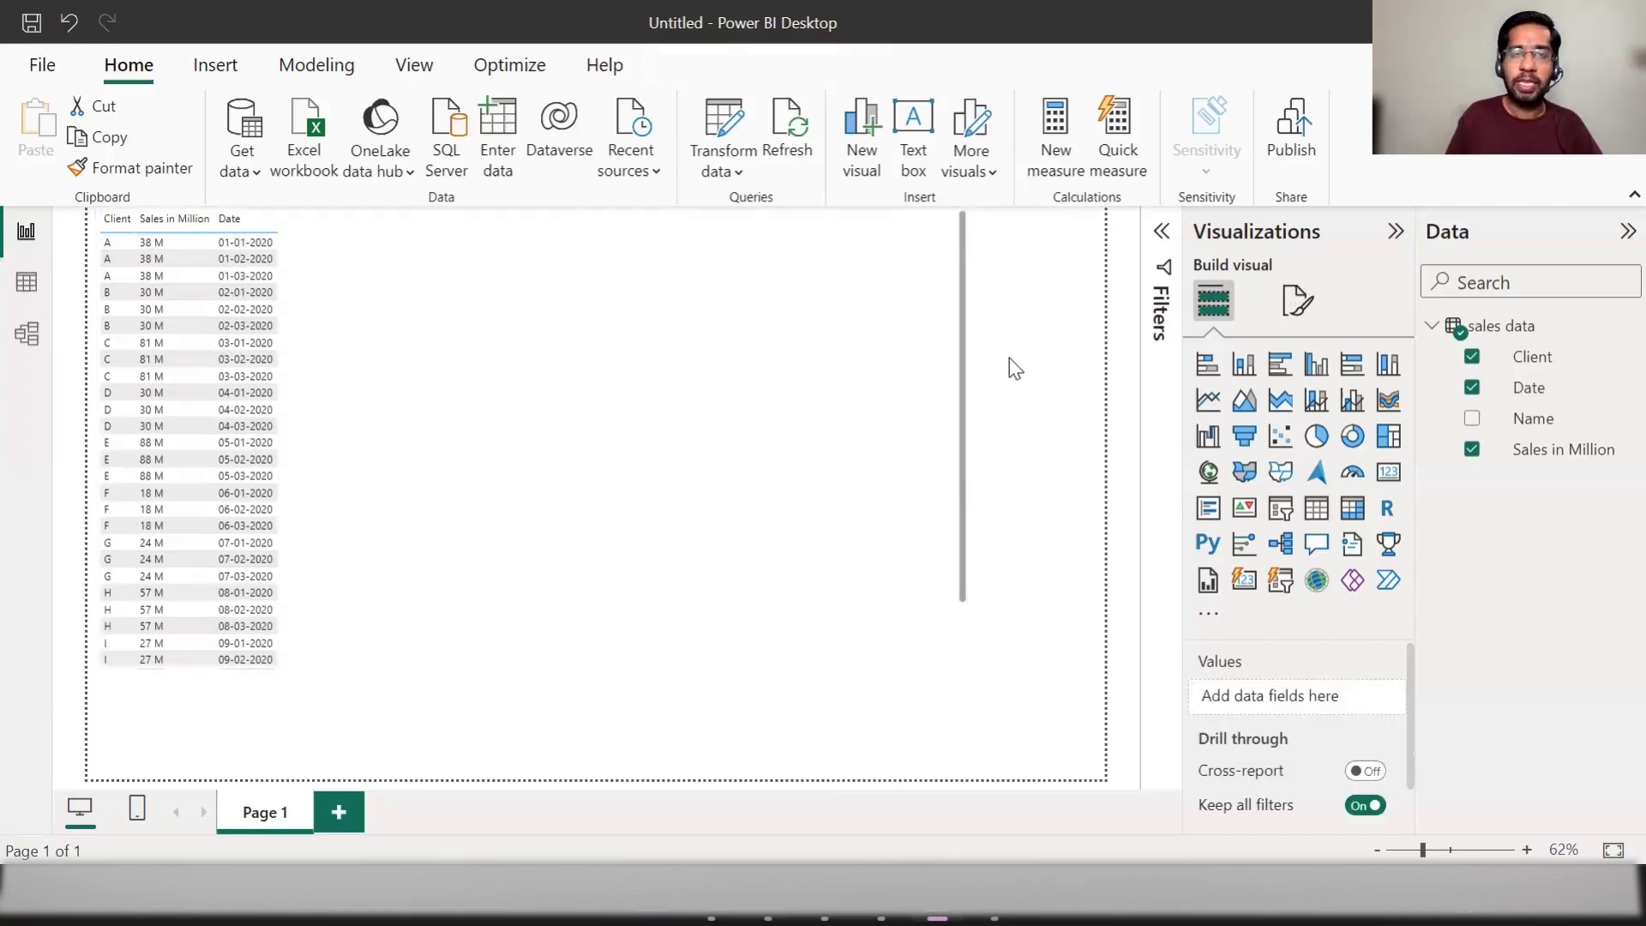